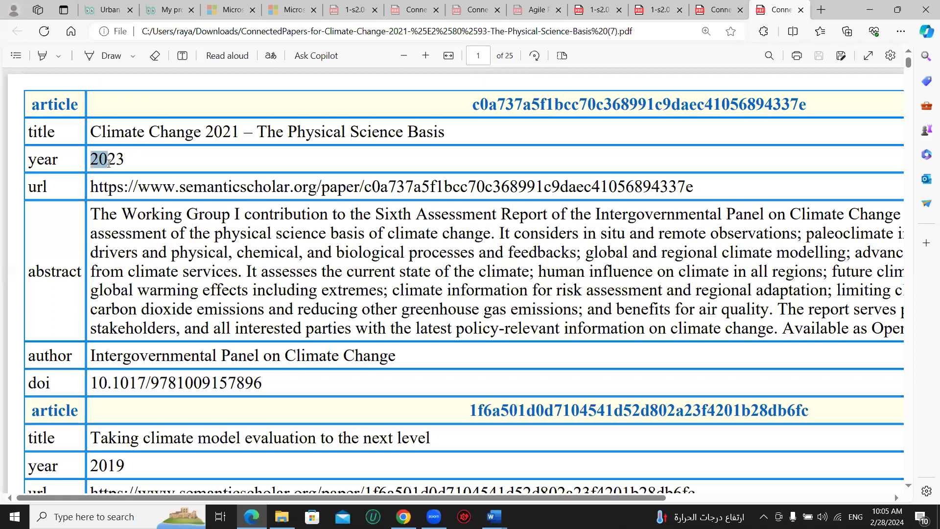
- Review the year, abstract and author fields of the first article in the Climate Change 2021 Connected Papers PDF
{"action": "left_click", "coordinate": [133, 165]}
{"action": "scroll", "coordinate": [134, 165], "scroll_direction": "down", "scroll_amount": 3}
{"action": "scroll", "coordinate": [210, 120], "scroll_direction": "up", "scroll_amount": 1}
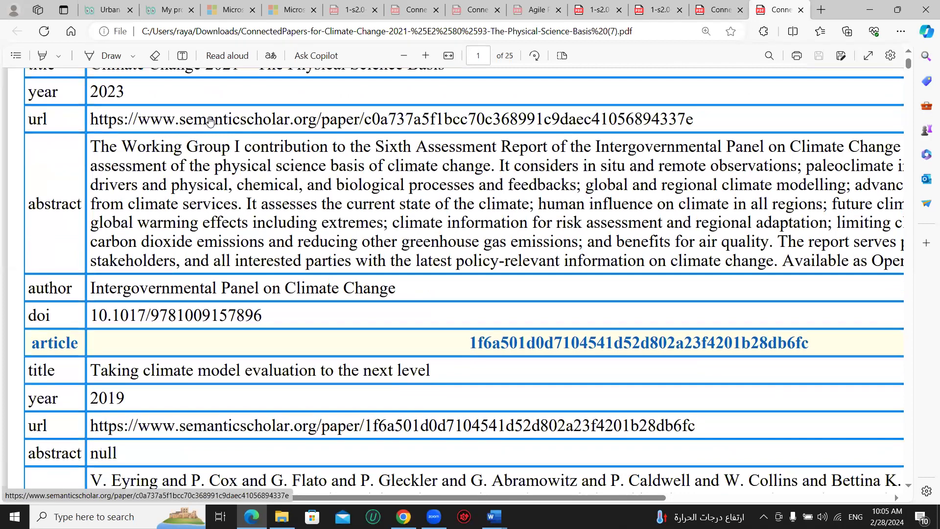
{"action": "left_click_drag", "start_coordinate": [152, 145], "coordinate": [196, 230]}
{"action": "left_click_drag", "start_coordinate": [192, 292], "coordinate": [241, 293]}
{"action": "scroll", "coordinate": [163, 221], "scroll_direction": "down", "scroll_amount": 1}
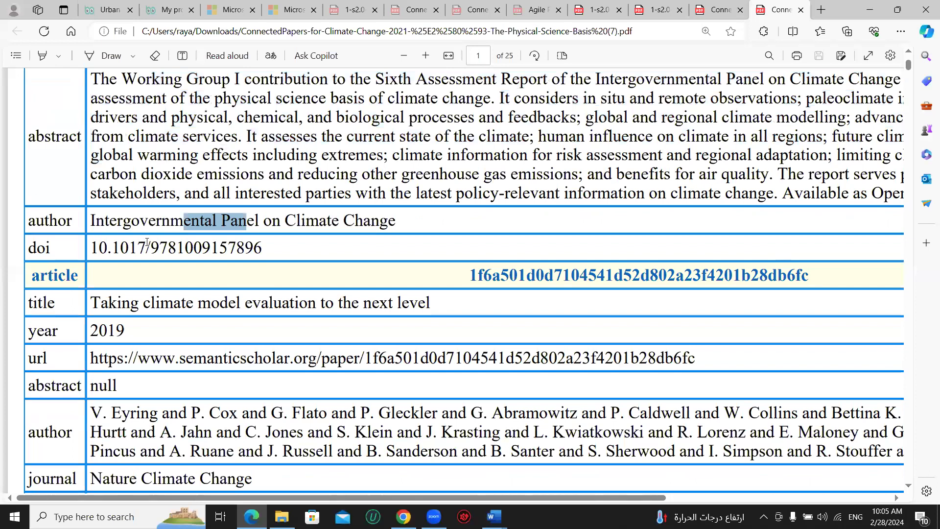
- Open the Semantic Scholar page for "Taking climate model evaluation to the next level" from the PDF's article list
{"action": "scroll", "coordinate": [147, 242], "scroll_direction": "down", "scroll_amount": 2}
{"action": "left_click_drag", "start_coordinate": [131, 169], "coordinate": [220, 169]}
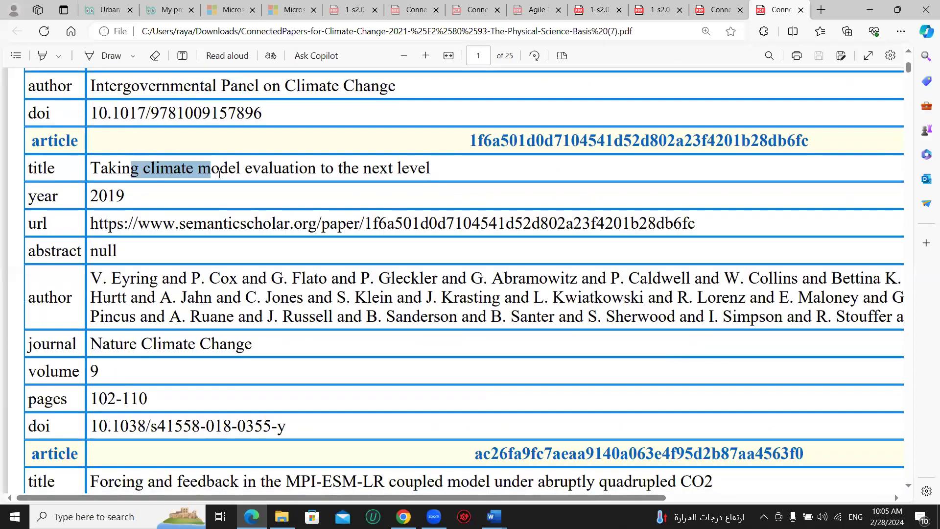
{"action": "key", "text": "F5"}
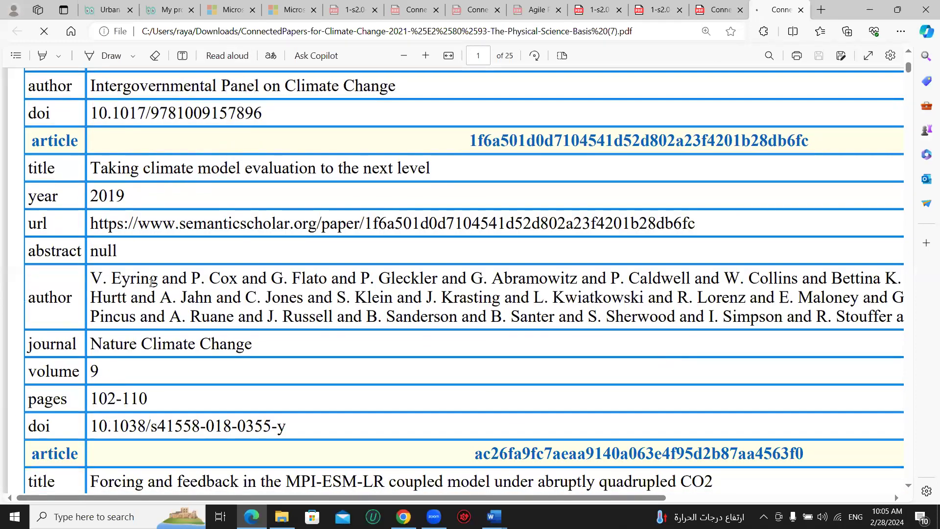
{"action": "scroll", "coordinate": [147, 282], "scroll_direction": "down", "scroll_amount": 8}
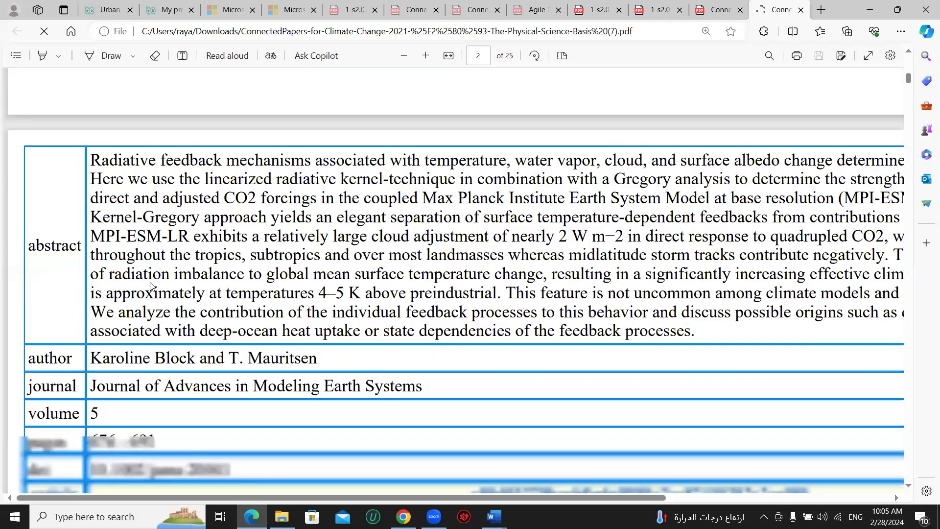
{"action": "scroll", "coordinate": [150, 287], "scroll_direction": "down", "scroll_amount": 12}
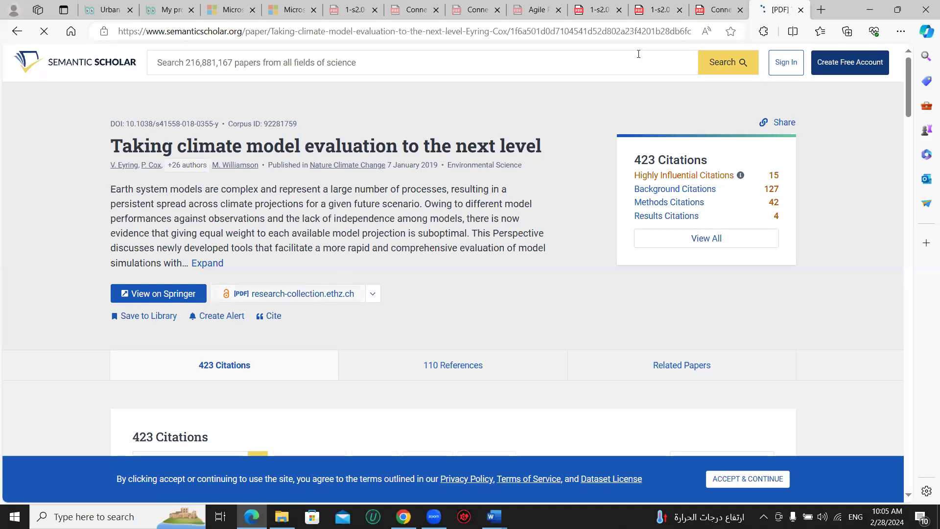
- Look through the article entries in the Water Pollution and Fish Physiology PDF down to the fourth page
{"action": "left_click", "coordinate": [710, 10]}
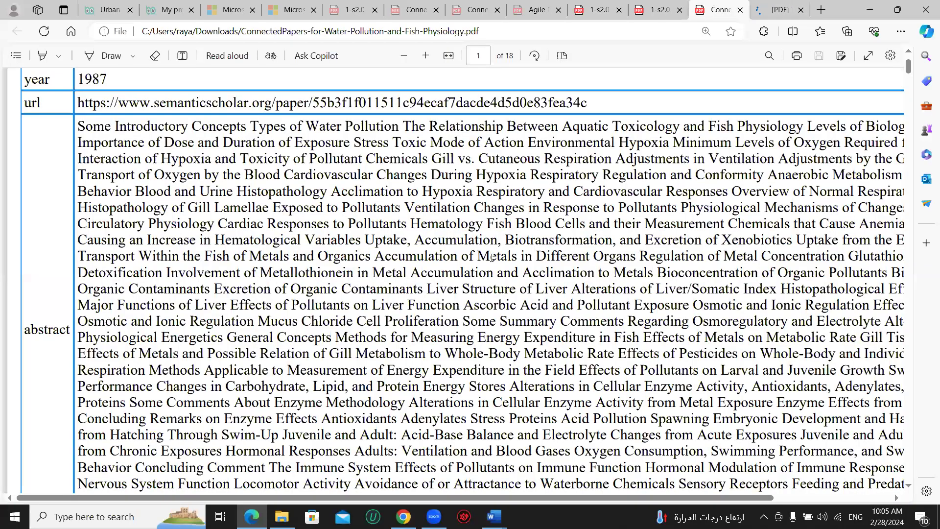
{"action": "scroll", "coordinate": [492, 257], "scroll_direction": "down", "scroll_amount": 10}
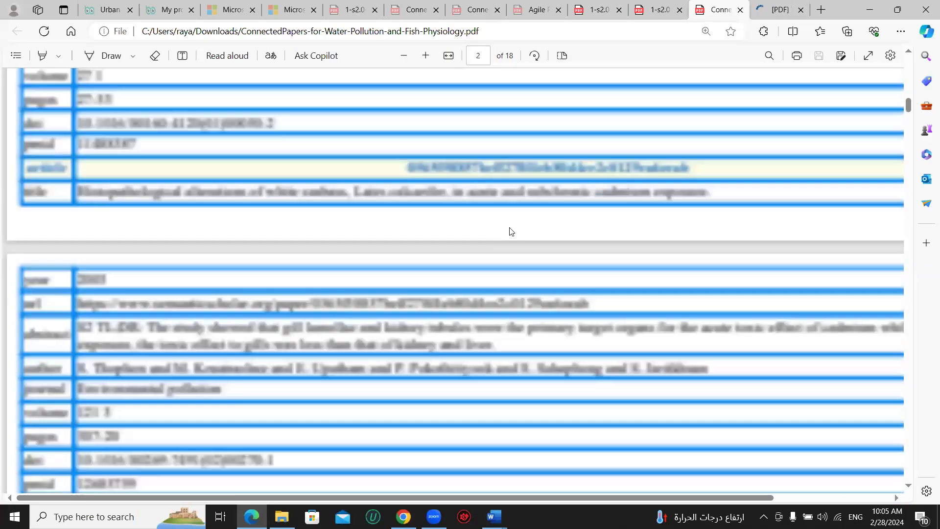
{"action": "scroll", "coordinate": [511, 231], "scroll_direction": "down", "scroll_amount": 15}
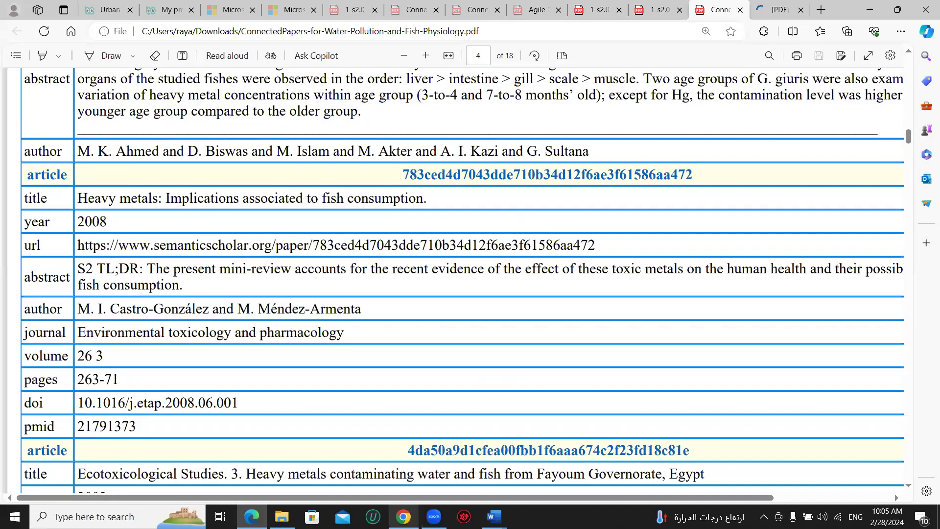
- Switch to Chrome and close the Connected Papers list view to return to the Climate Change 2021 graph
{"action": "left_click", "coordinate": [414, 509]}
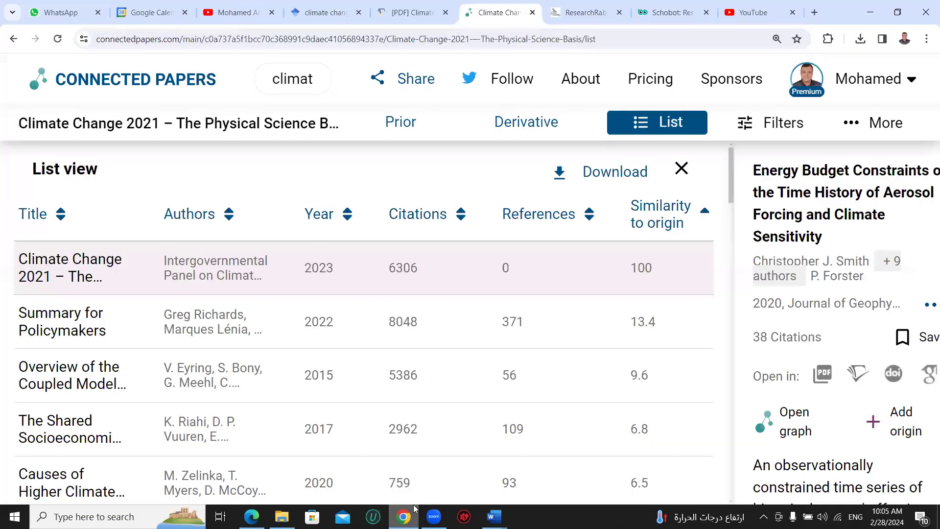
{"action": "left_click", "coordinate": [450, 283]}
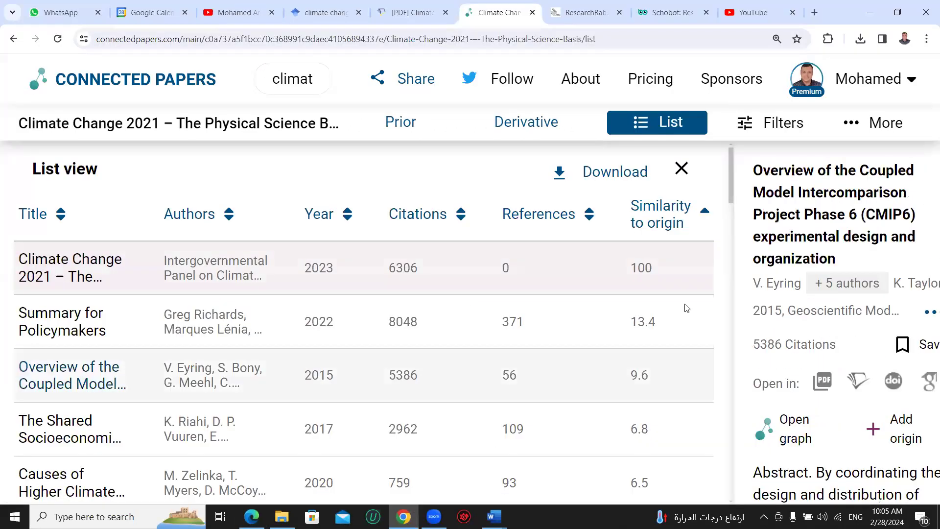
{"action": "left_click", "coordinate": [683, 168]}
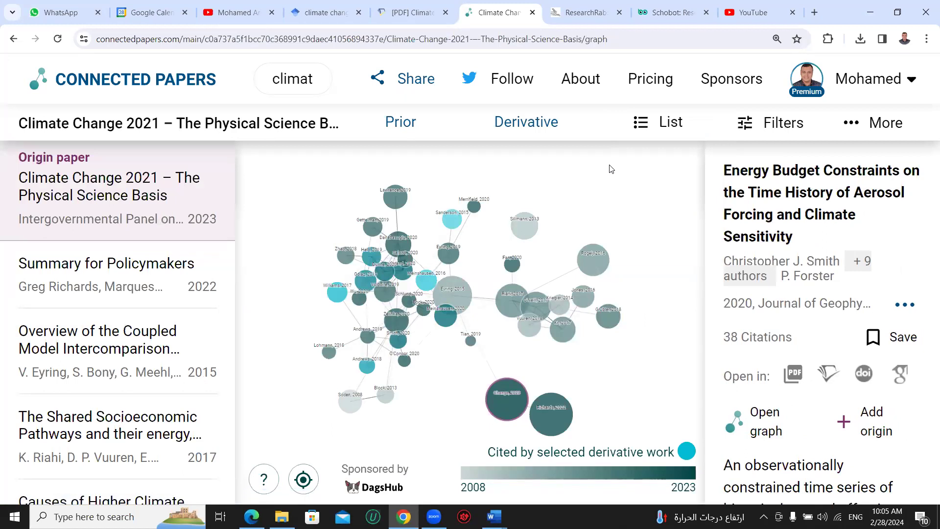
- Go to the ResearchRabbit site, enter its web app and open the climate change collection
{"action": "left_click", "coordinate": [570, 4]}
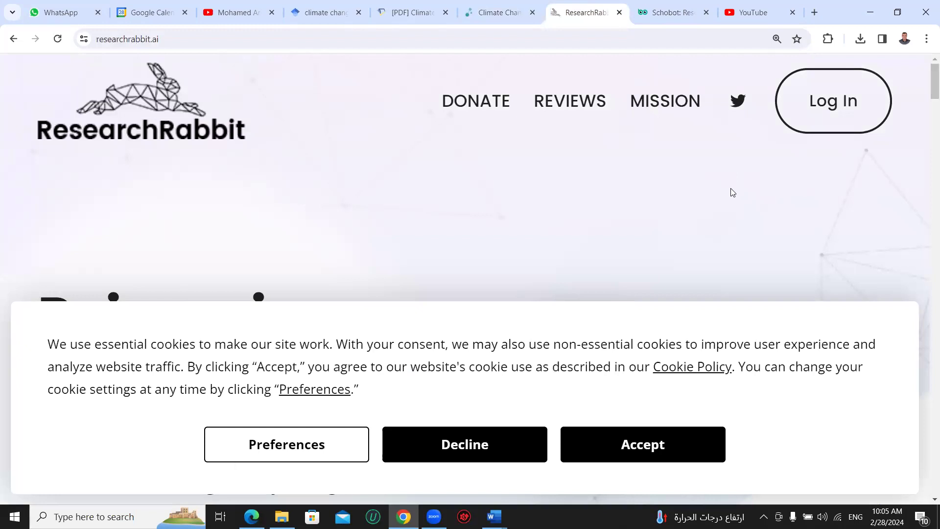
{"action": "left_click", "coordinate": [821, 122]}
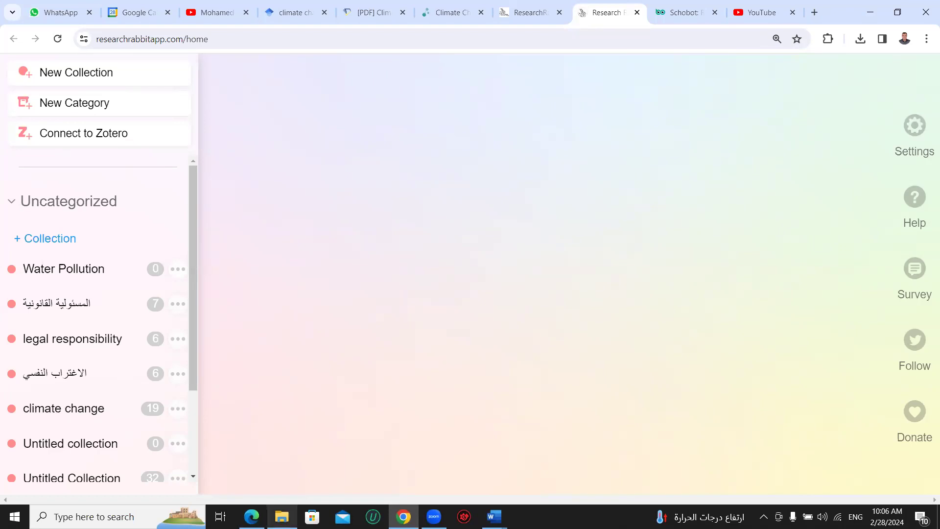
{"action": "mouse_move", "coordinate": [282, 517]}
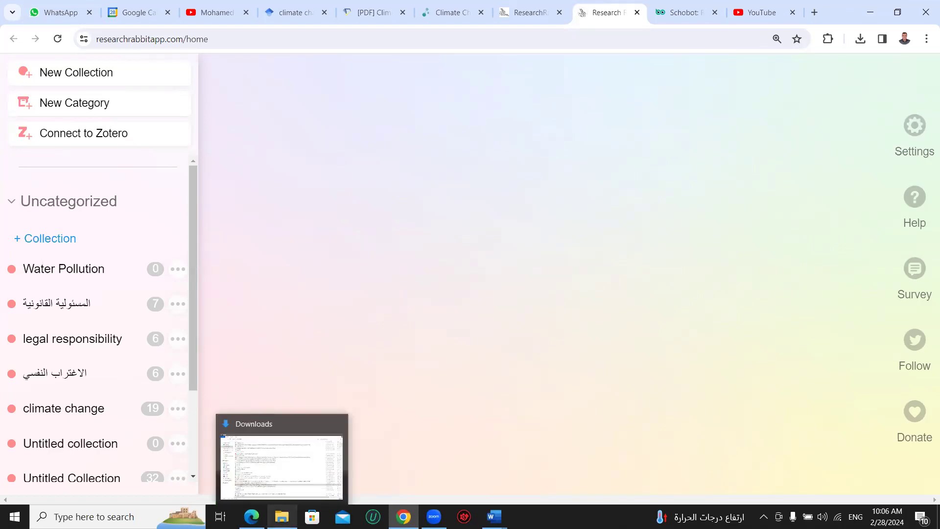
{"action": "left_click", "coordinate": [86, 419]}
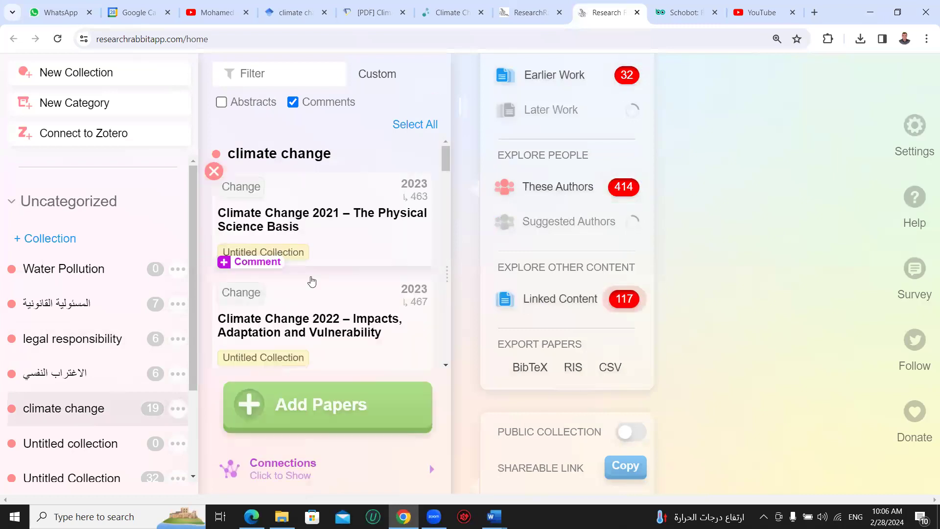
- Search for "climate change" papers to add to the collection
{"action": "left_click", "coordinate": [304, 412]}
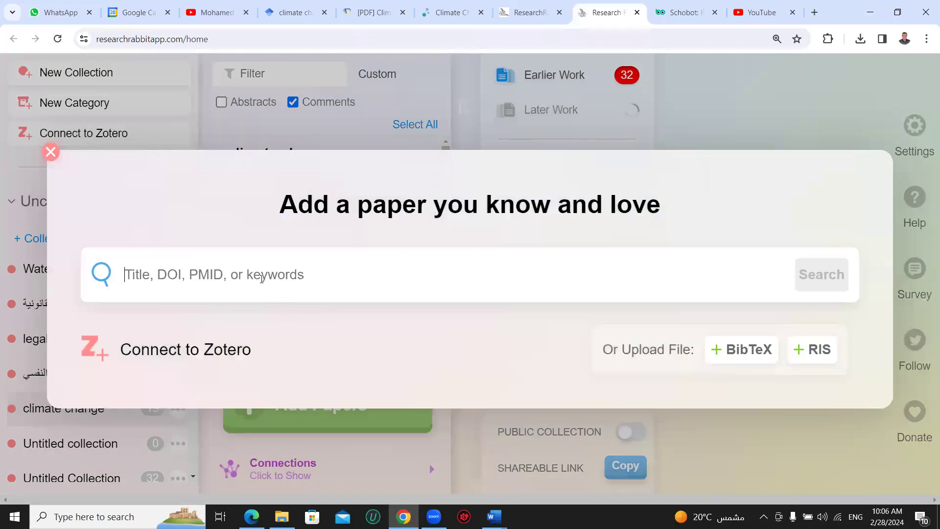
{"action": "right_click", "coordinate": [262, 278]}
{"action": "left_click", "coordinate": [304, 156]}
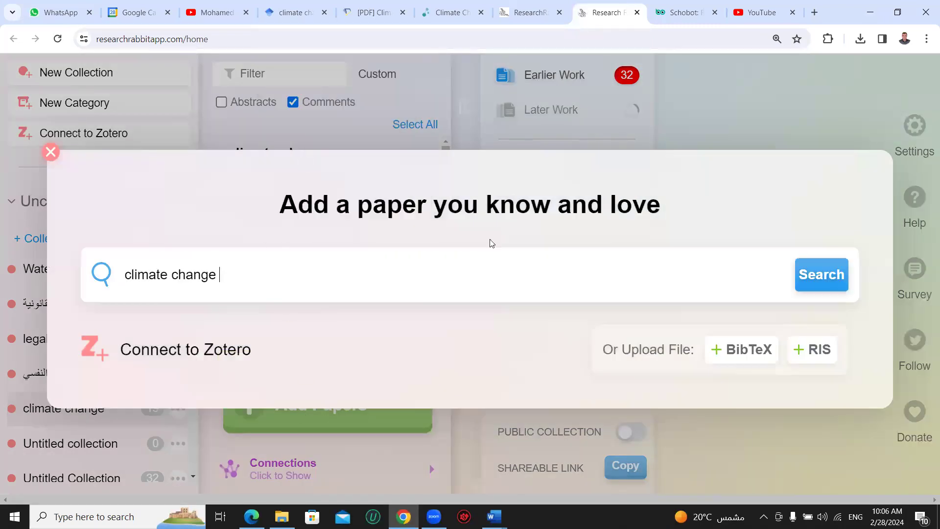
{"action": "left_click", "coordinate": [823, 278]}
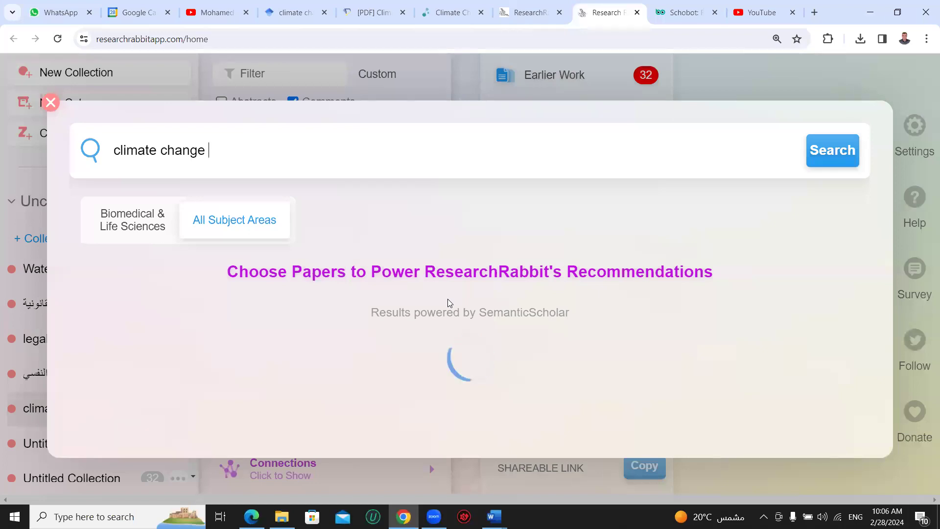
{"action": "scroll", "coordinate": [415, 263], "scroll_direction": "down", "scroll_amount": 1}
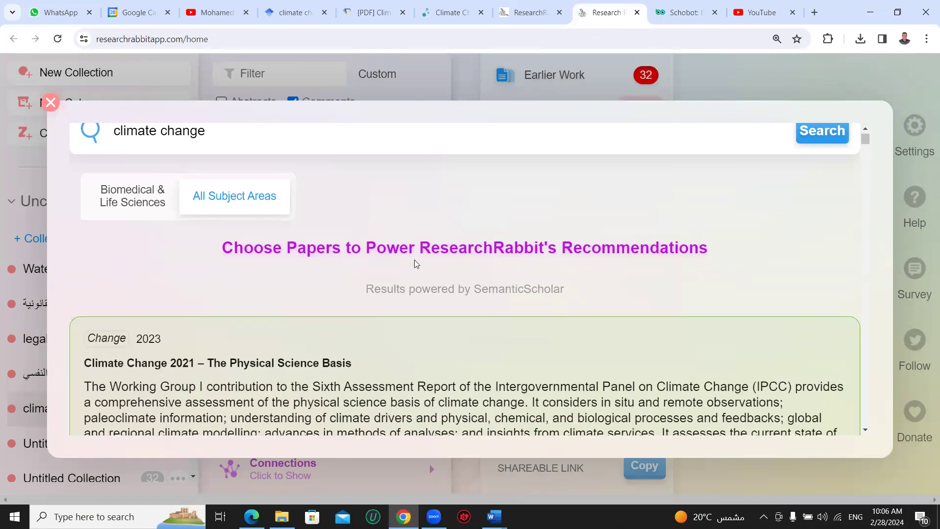
- Add "A globally coherent fingerprint of climate change impacts across natural systems" to the collection and close the search results
{"action": "scroll", "coordinate": [415, 261], "scroll_direction": "down", "scroll_amount": 20}
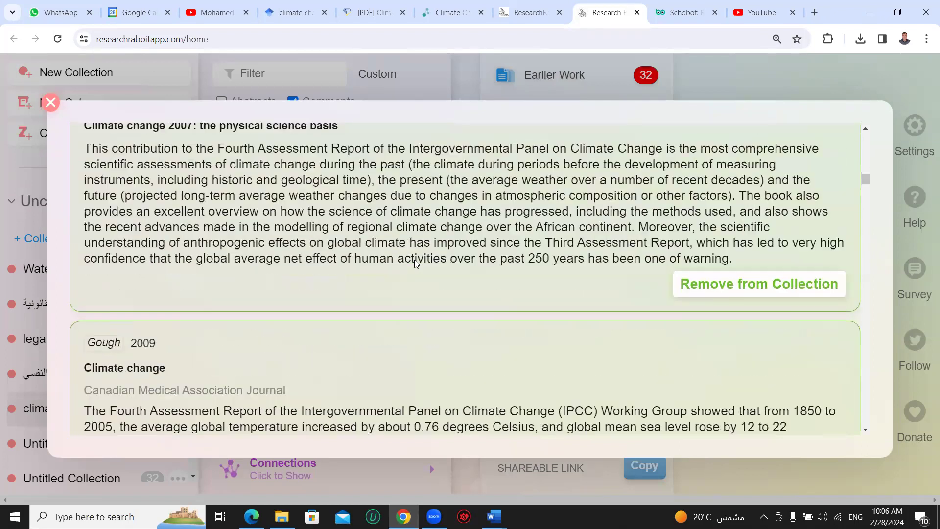
{"action": "scroll", "coordinate": [414, 259], "scroll_direction": "down", "scroll_amount": 10}
{"action": "scroll", "coordinate": [416, 259], "scroll_direction": "up", "scroll_amount": 5}
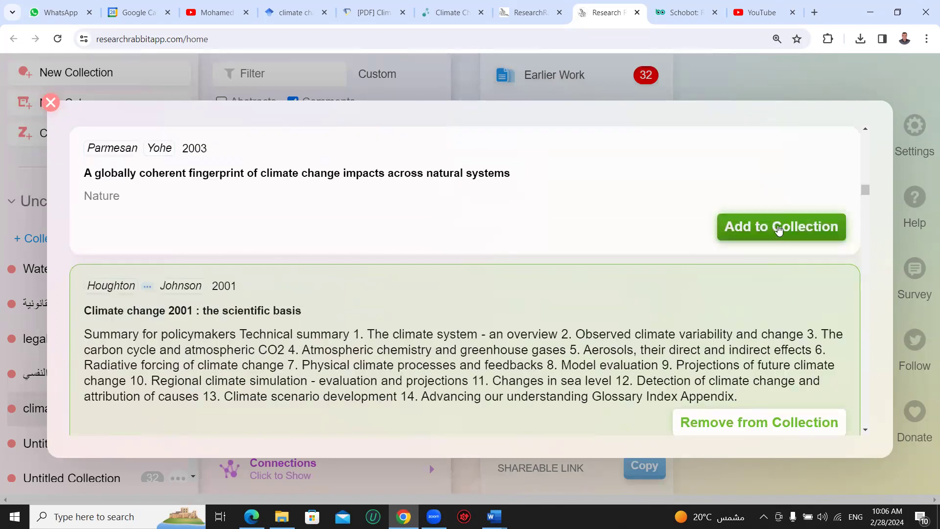
{"action": "left_click", "coordinate": [779, 229]}
{"action": "scroll", "coordinate": [563, 288], "scroll_direction": "down", "scroll_amount": 5}
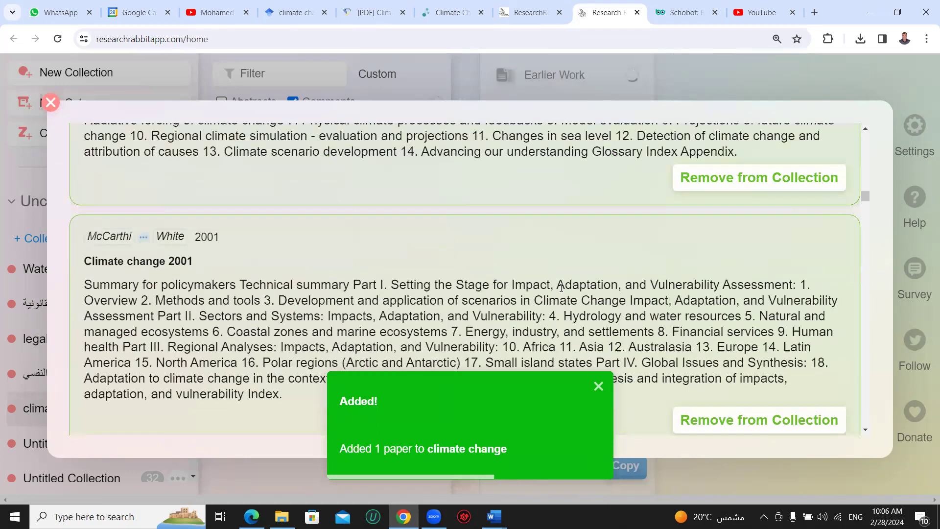
{"action": "scroll", "coordinate": [561, 288], "scroll_direction": "down", "scroll_amount": 10}
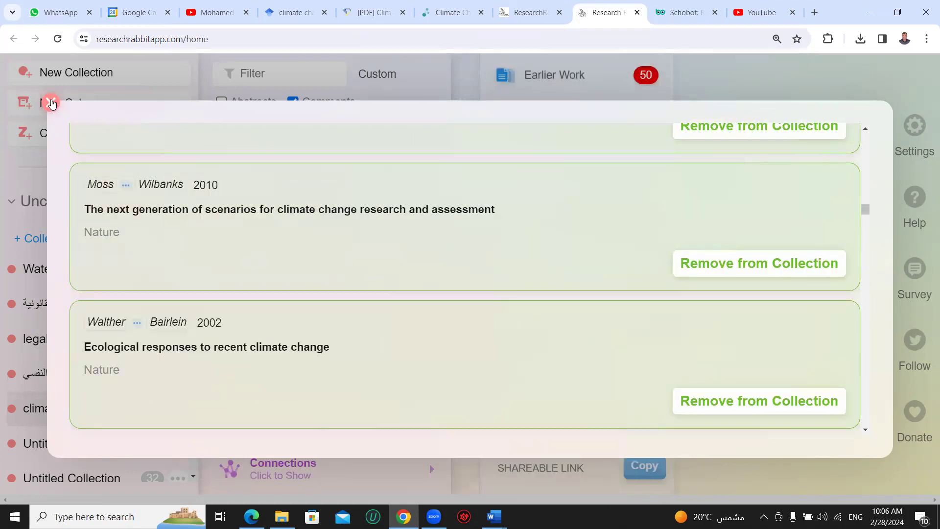
{"action": "left_click", "coordinate": [52, 103]}
- Show the authors of "Climate change 2007: the physical science basis" and select the University of Pretoria author with abstracts enabled
{"action": "scroll", "coordinate": [325, 255], "scroll_direction": "down", "scroll_amount": 5}
{"action": "scroll", "coordinate": [325, 254], "scroll_direction": "down", "scroll_amount": 5}
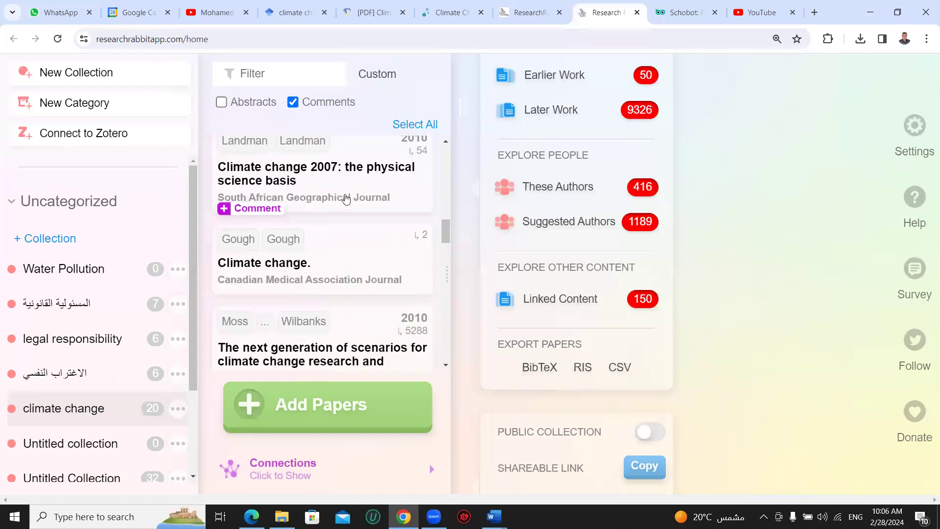
{"action": "left_click", "coordinate": [344, 183]}
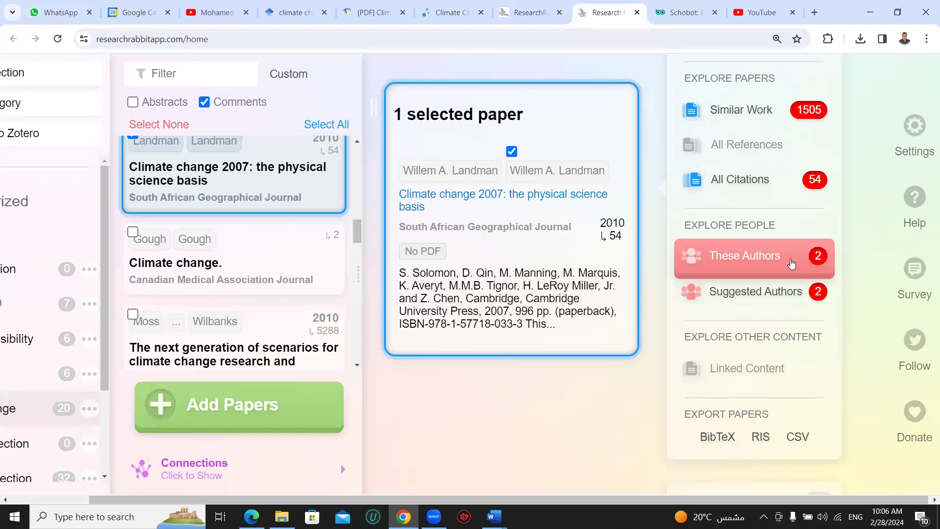
{"action": "left_click", "coordinate": [760, 264]}
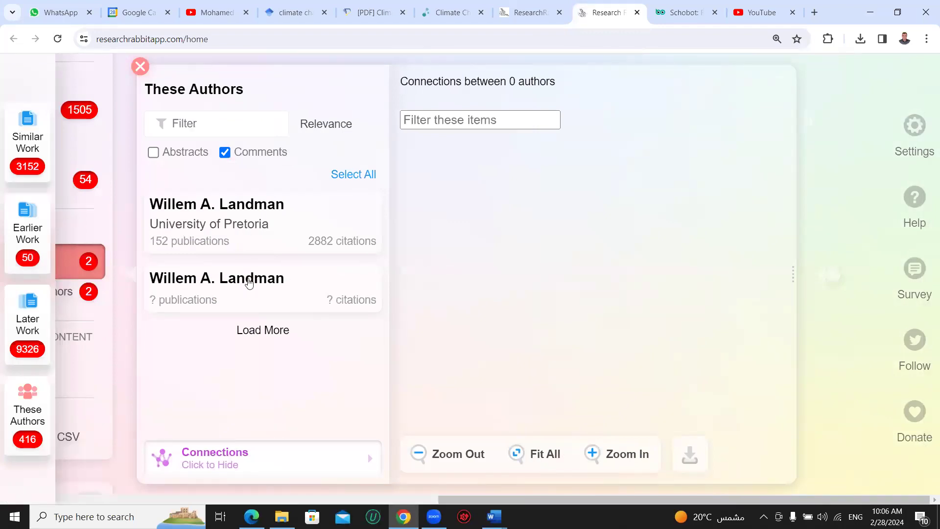
{"action": "left_click", "coordinate": [155, 154]}
{"action": "left_click", "coordinate": [256, 219]}
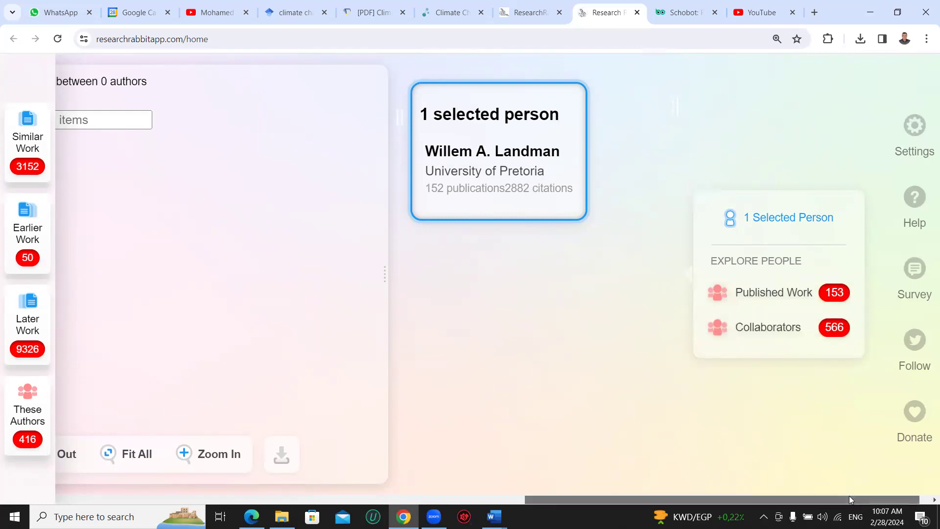
- Show the similar work for the selected paper "Climate change 2007: the physical science basis"
{"action": "scroll", "coordinate": [855, 498], "scroll_direction": "left", "scroll_amount": 10}
{"action": "scroll", "coordinate": [850, 499], "scroll_direction": "left", "scroll_amount": 3}
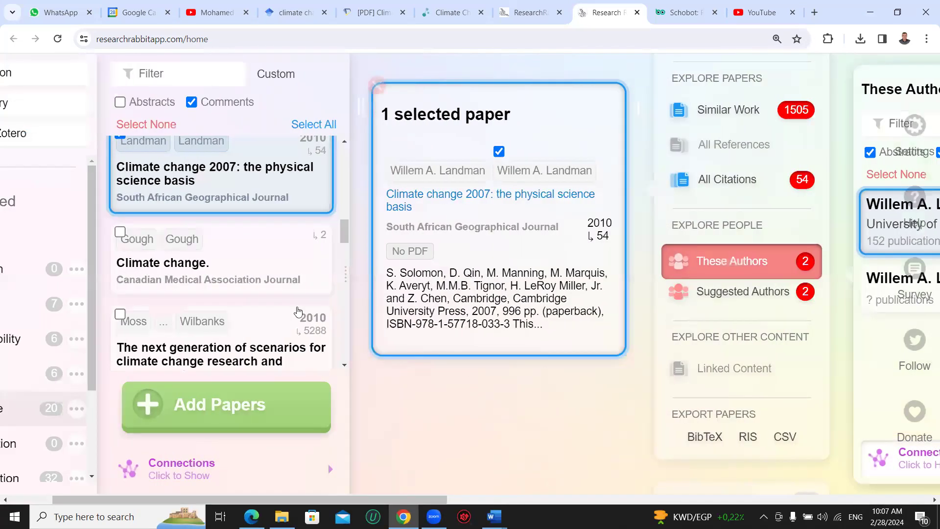
{"action": "left_click", "coordinate": [720, 111]}
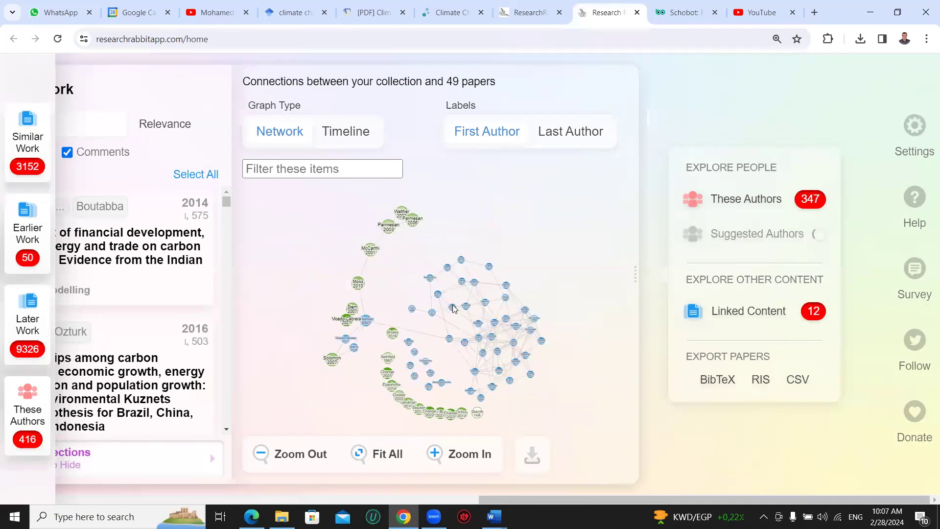
{"action": "left_click", "coordinate": [749, 197]}
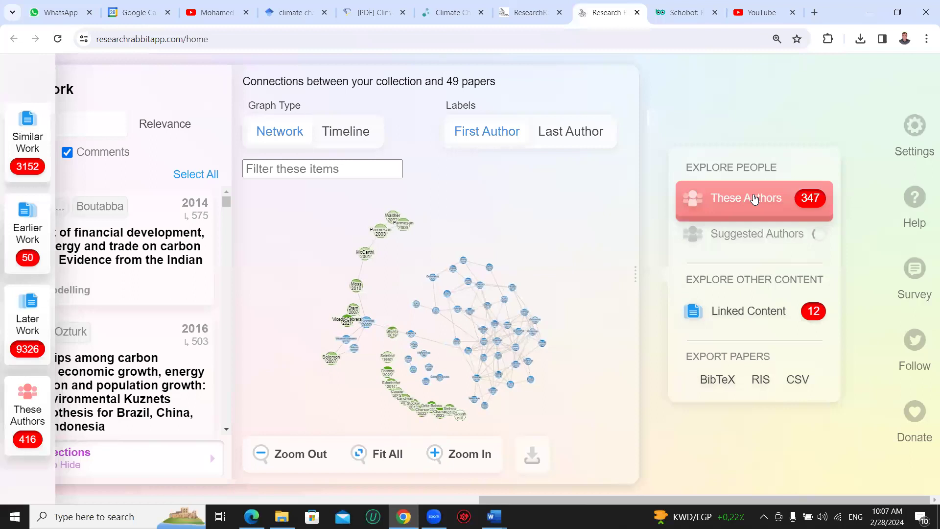
{"action": "left_click", "coordinate": [748, 318]}
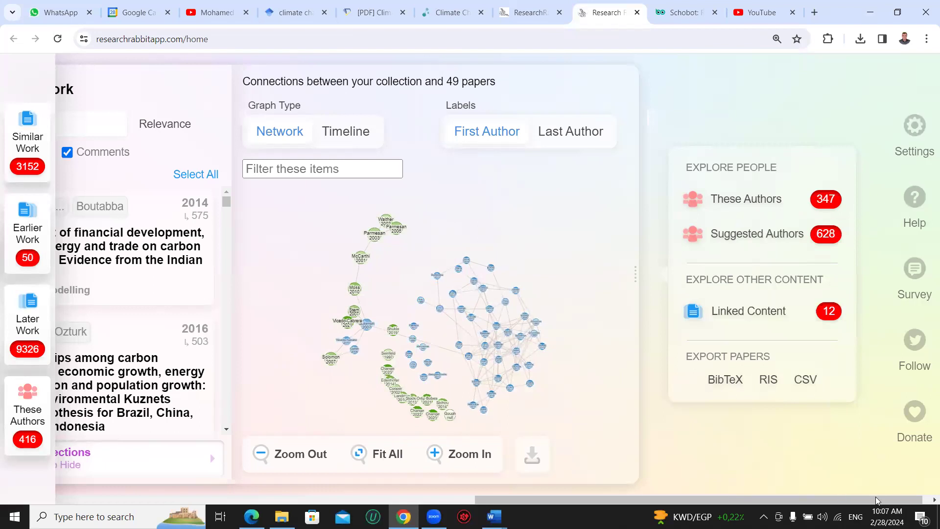
{"action": "left_click_drag", "start_coordinate": [876, 497], "coordinate": [865, 484]}
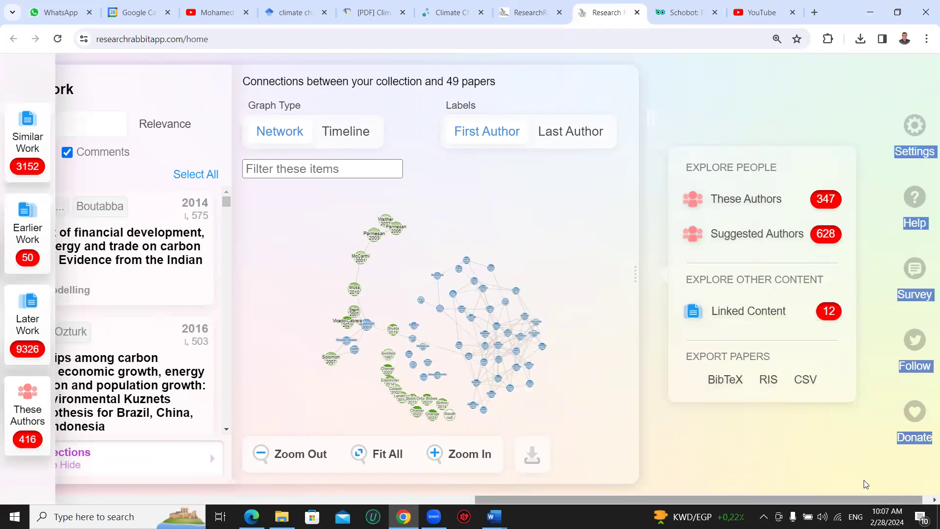
{"action": "left_click", "coordinate": [751, 130]}
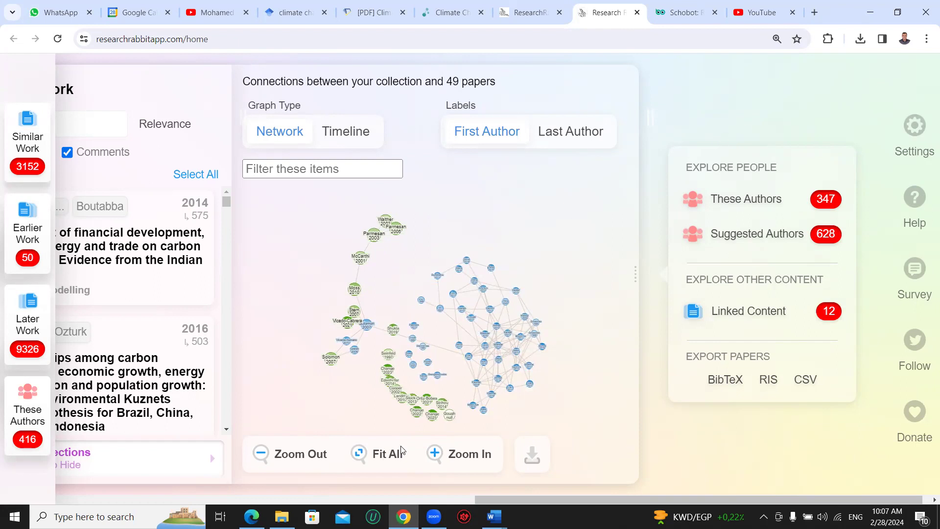
- Switch to the Microsoft Edge window holding the Water Pollution and Fish Physiology PDF
{"action": "left_click", "coordinate": [252, 517]}
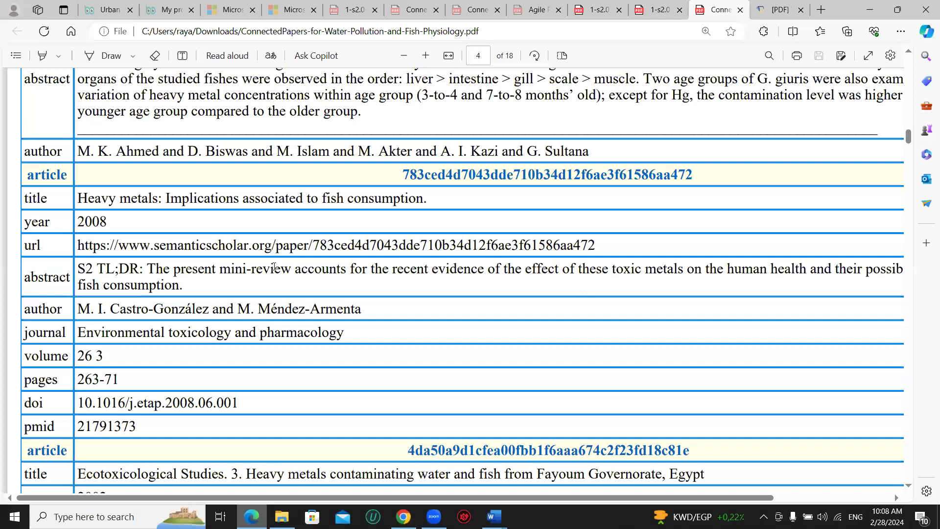
- Switch to the Chrome window and show the Google Scholar results for climate change
{"action": "left_click", "coordinate": [404, 517]}
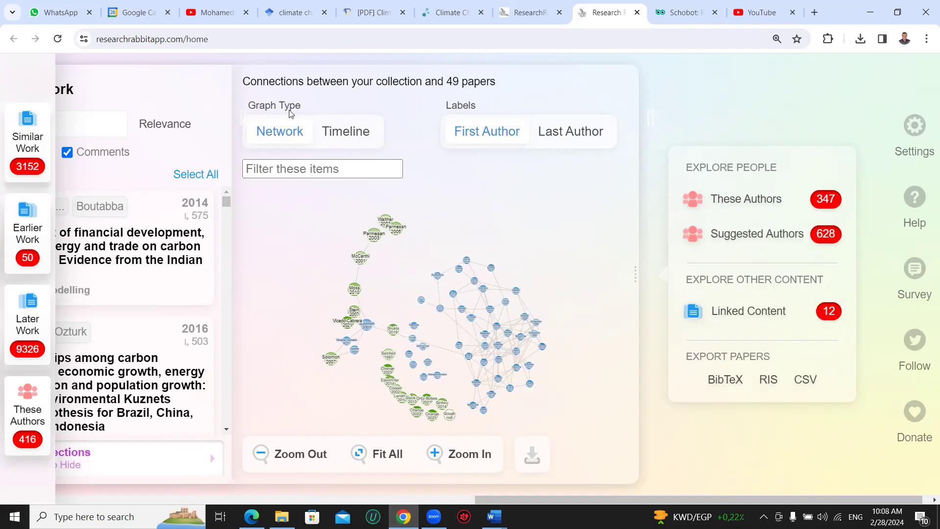
{"action": "left_click", "coordinate": [292, 12]}
{"action": "left_click", "coordinate": [358, 125]}
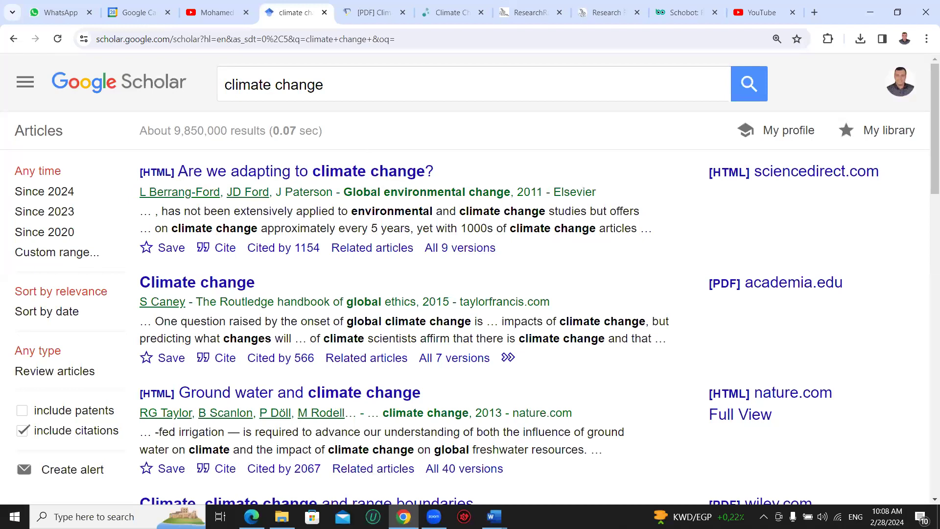
- Return to the Water Pollution and Fish Physiology PDF, skim its article entries through page 6, and minimize its window
{"action": "key", "text": "alt+Tab"}
{"action": "scroll", "coordinate": [327, 304], "scroll_direction": "down", "scroll_amount": 1}
{"action": "scroll", "coordinate": [327, 304], "scroll_direction": "down", "scroll_amount": 12}
{"action": "scroll", "coordinate": [349, 275], "scroll_direction": "down", "scroll_amount": 12}
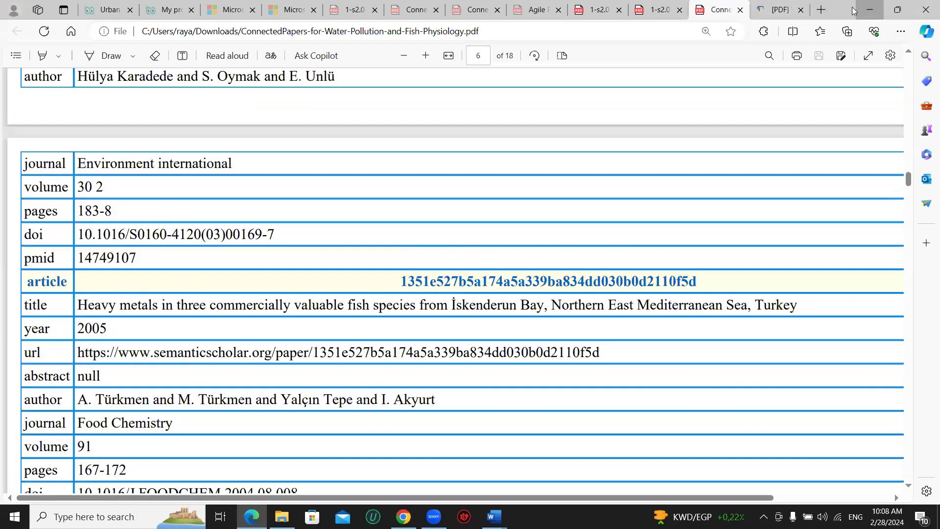
{"action": "left_click", "coordinate": [866, 6]}
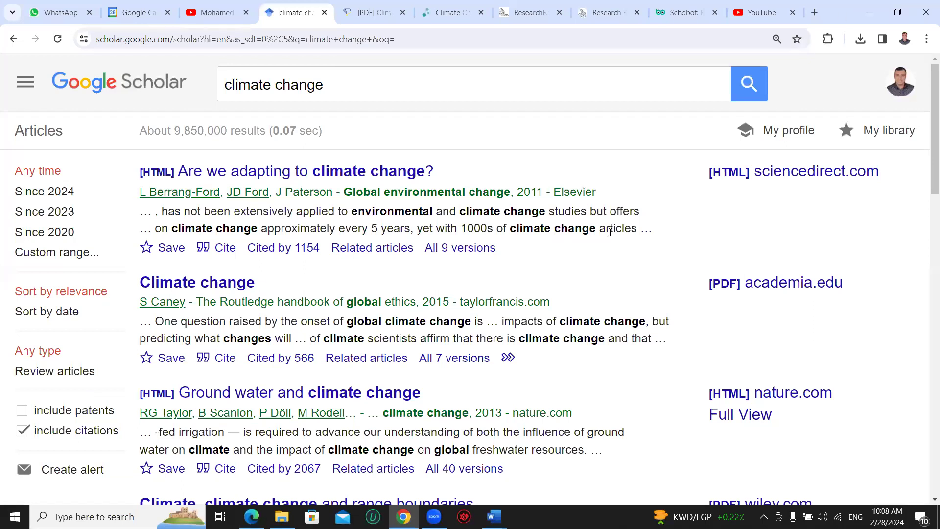
- Open the QuillBot paraphrasing tool at quillbot.com in a new browser tab
{"action": "left_click", "coordinate": [814, 13]}
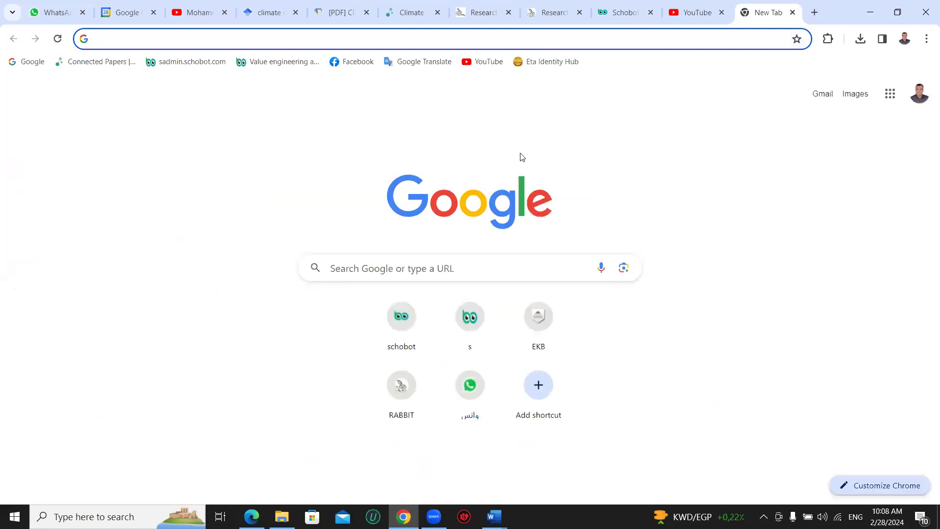
{"action": "type", "text": "q"}
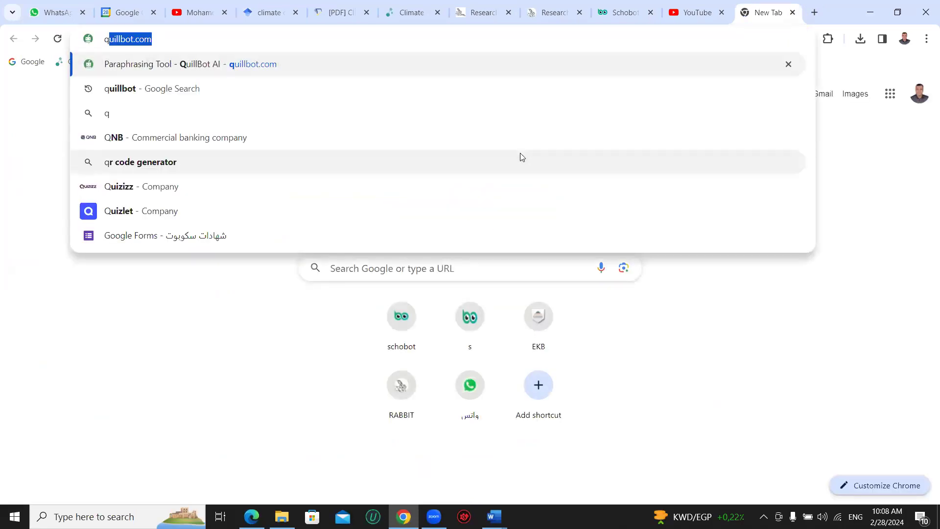
{"action": "left_click", "coordinate": [379, 75]}
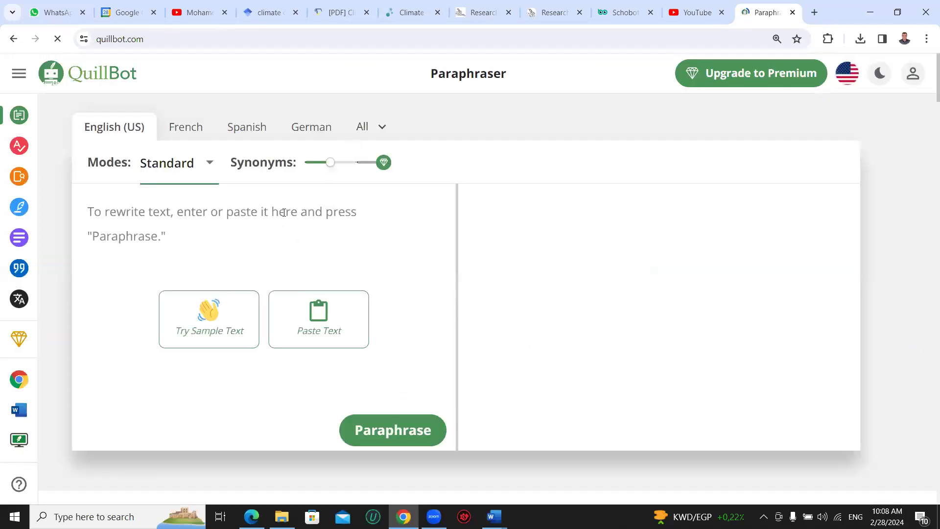
- Open Smodin's text plagiarism checker in another new browser tab
{"action": "left_click", "coordinate": [815, 12]}
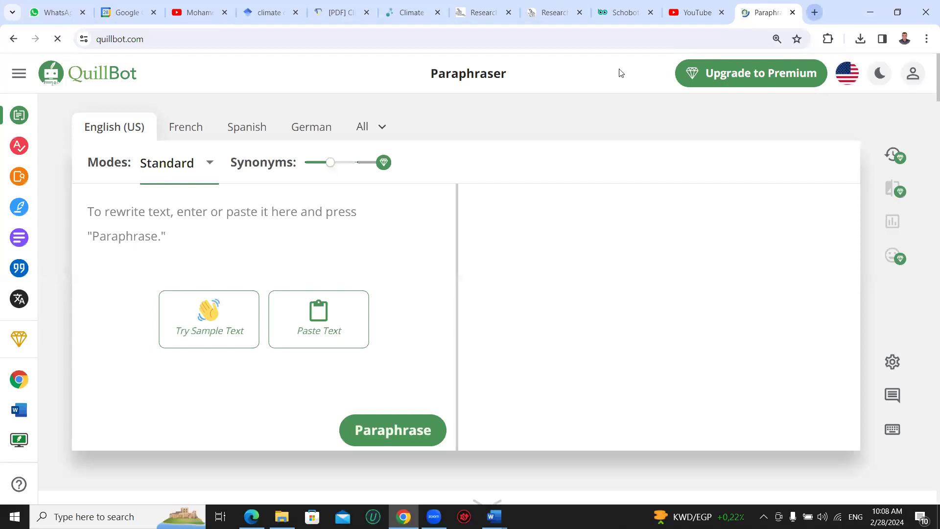
{"action": "type", "text": "sm"}
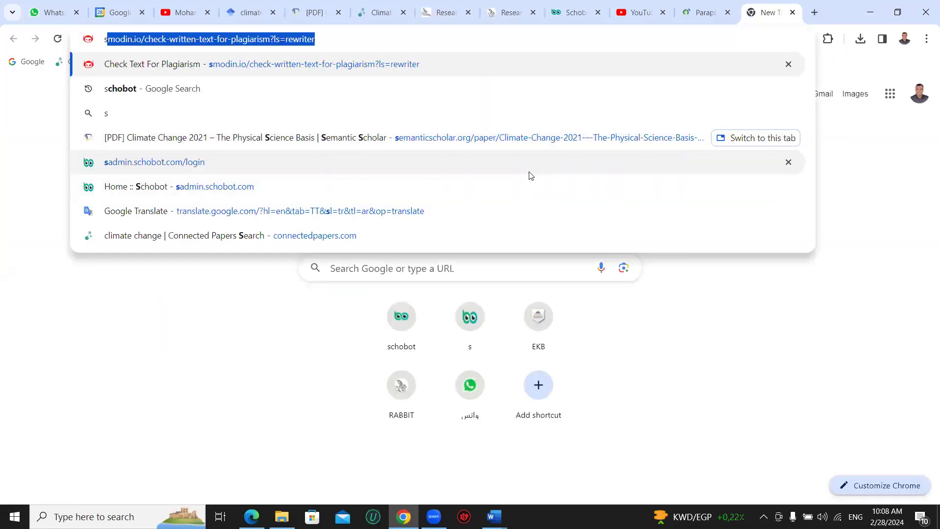
{"action": "left_click", "coordinate": [445, 72]}
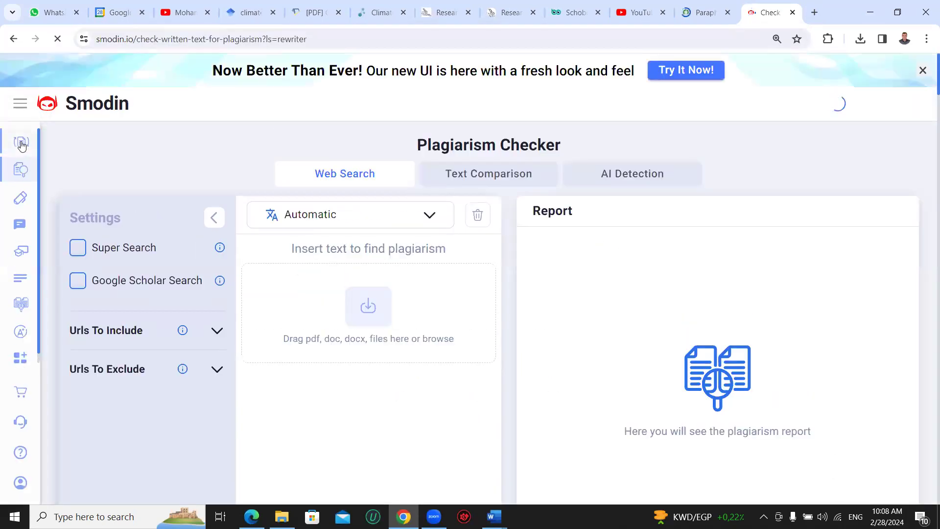
- Open the Smodin Rewriter and look over its input and output areas, method and strength options
{"action": "left_click", "coordinate": [21, 146]}
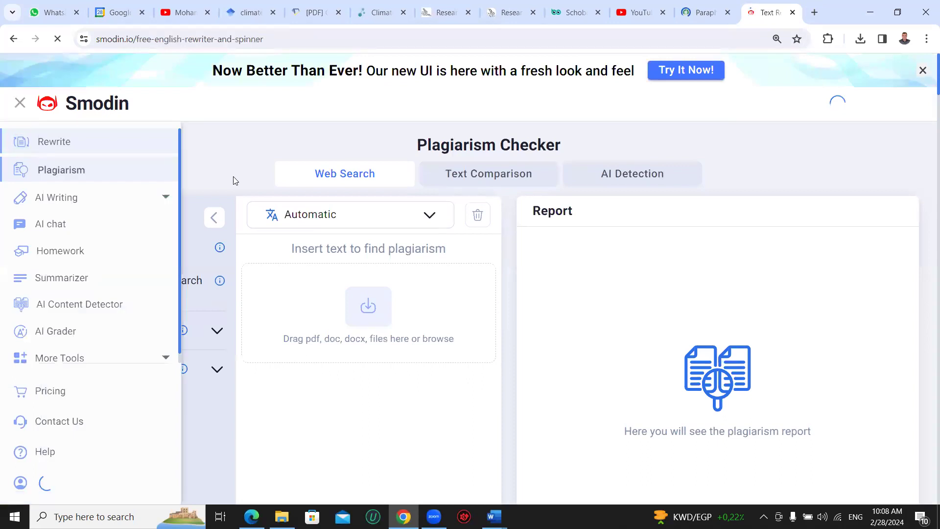
{"action": "left_click", "coordinate": [220, 214]}
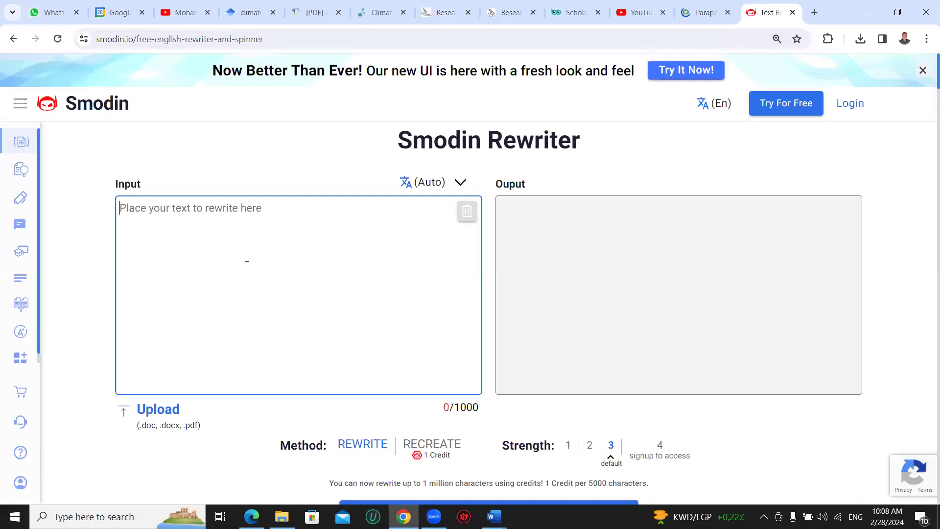
{"action": "scroll", "coordinate": [247, 258], "scroll_direction": "down", "scroll_amount": 2}
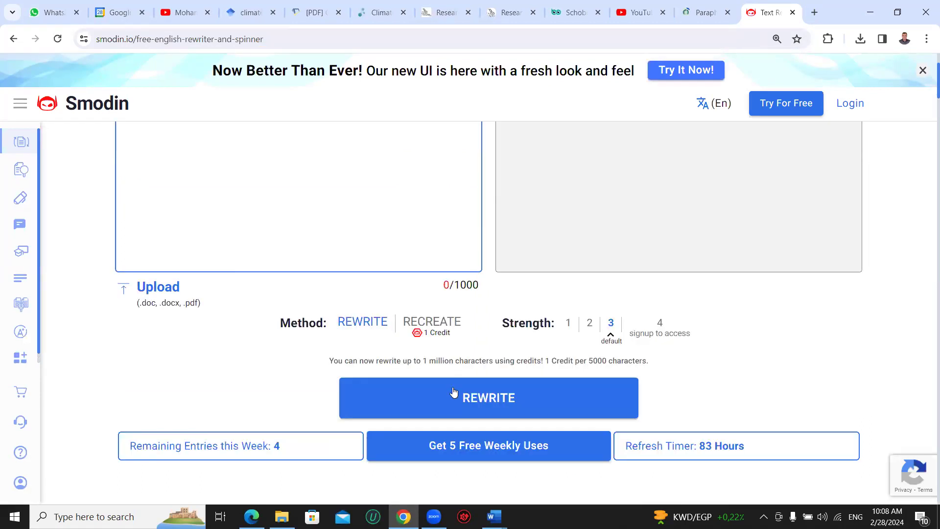
{"action": "scroll", "coordinate": [635, 295], "scroll_direction": "up", "scroll_amount": 2}
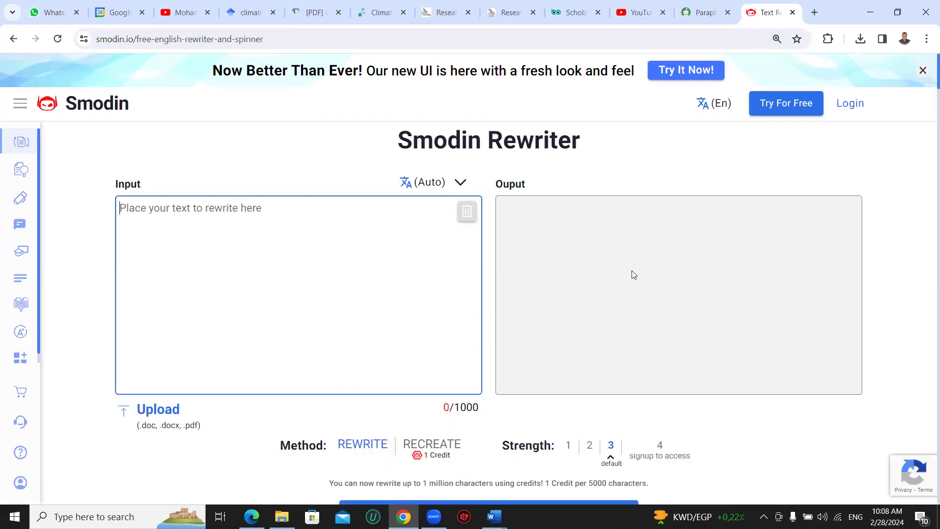
{"action": "left_click", "coordinate": [631, 250]}
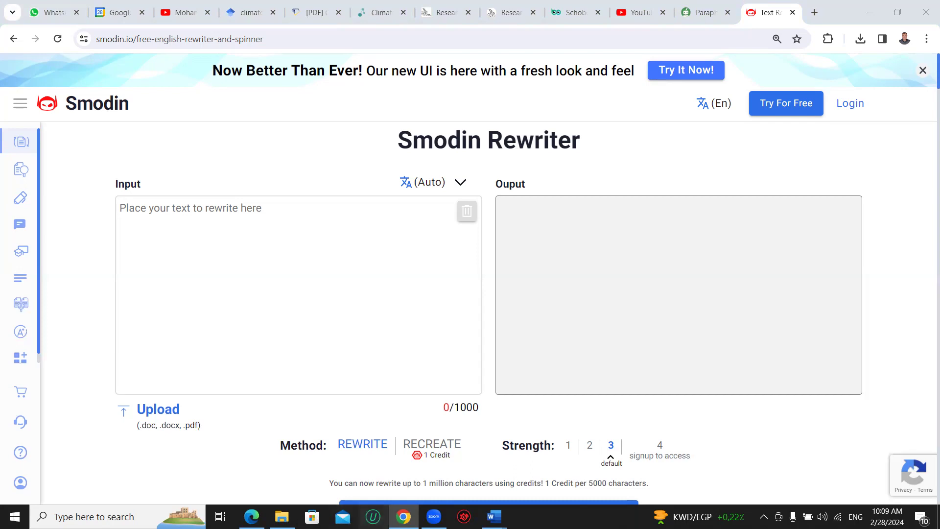
- Switch to File Explorer and go back from Downloads to the هندسة folder on New Volume (E:)
{"action": "left_click", "coordinate": [282, 517]}
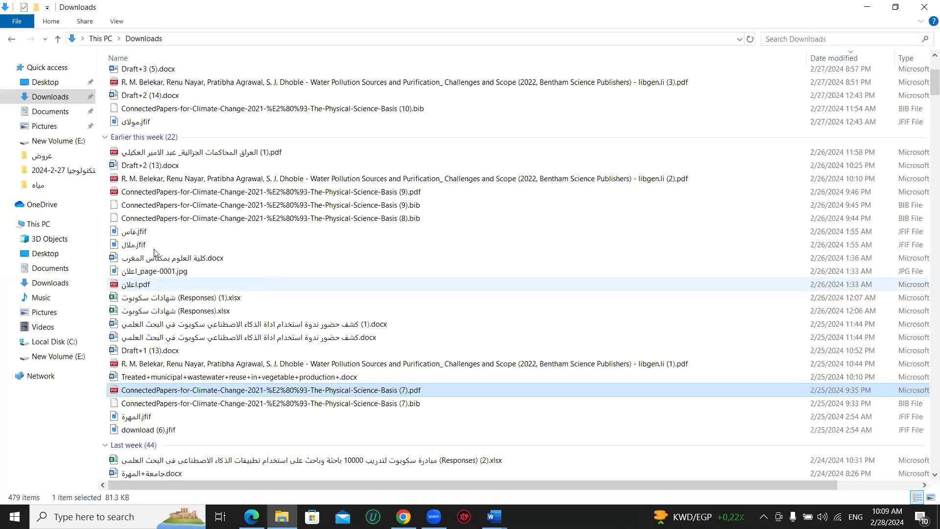
{"action": "left_click", "coordinate": [11, 39]}
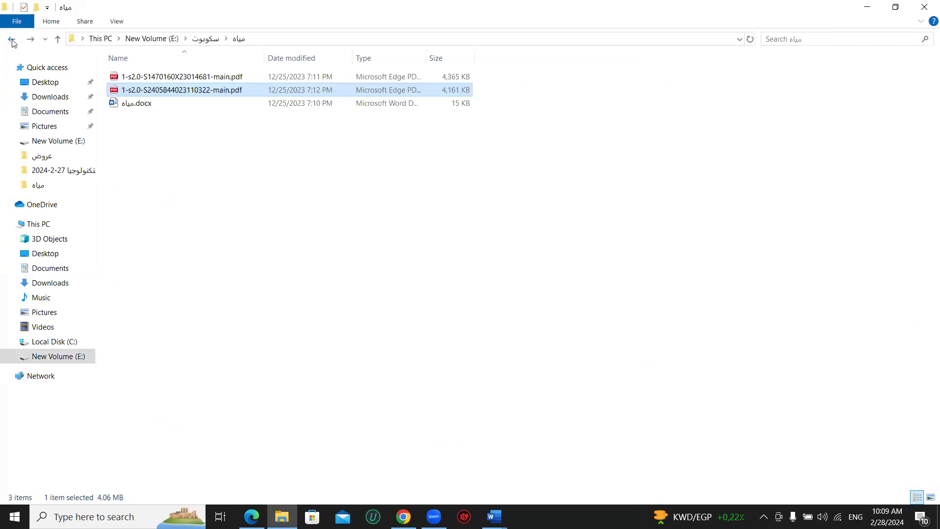
{"action": "left_click", "coordinate": [12, 39]}
{"action": "left_click", "coordinate": [12, 39]}
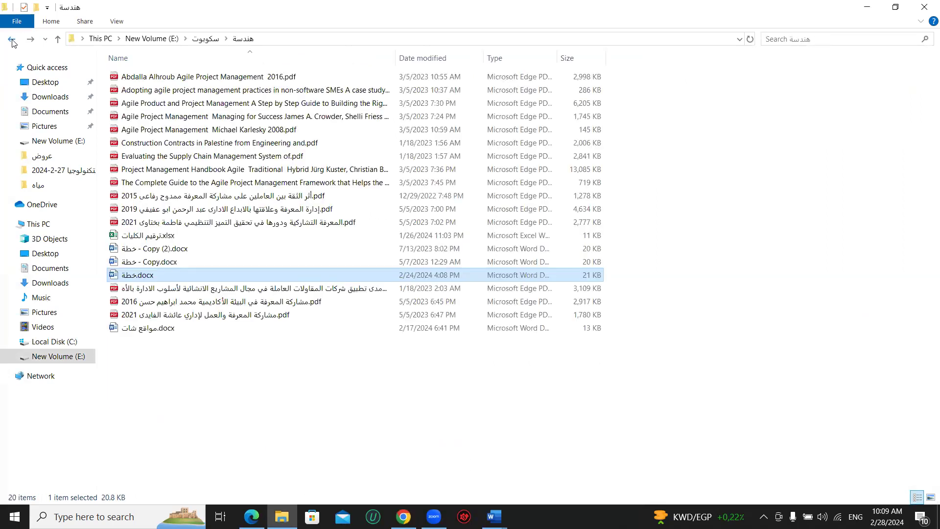
- Select all the files in the هندسة folder
{"action": "left_click_drag", "start_coordinate": [238, 360], "coordinate": [210, 68]}
{"action": "left_click", "coordinate": [236, 356]}
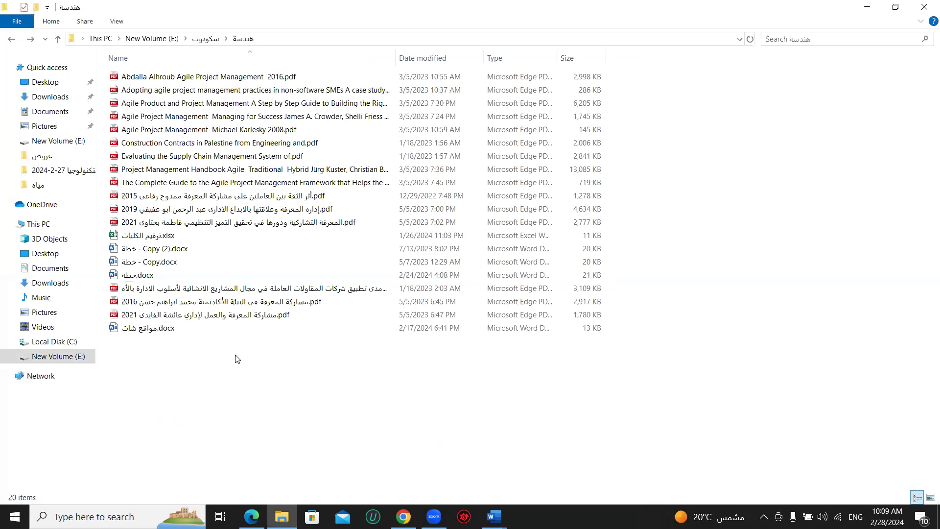
{"action": "left_click_drag", "start_coordinate": [237, 356], "coordinate": [209, 66]}
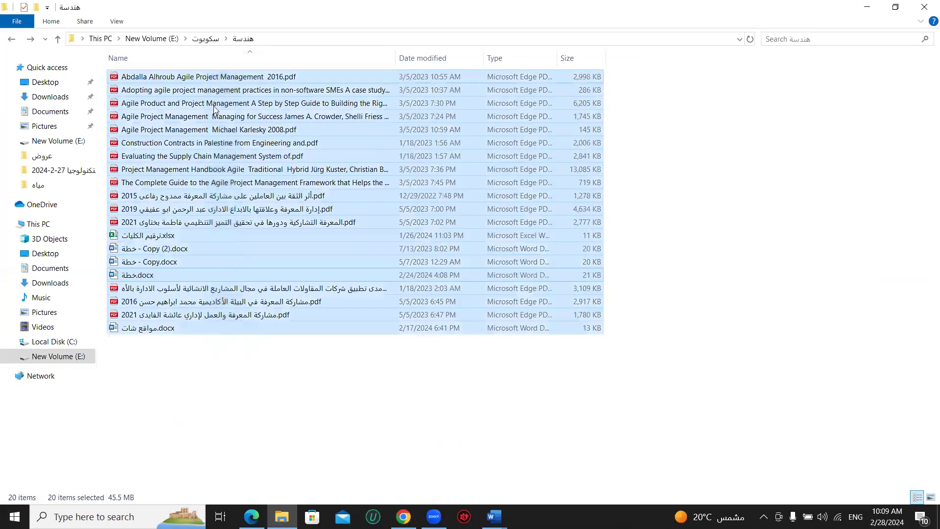
{"action": "left_click", "coordinate": [331, 374]}
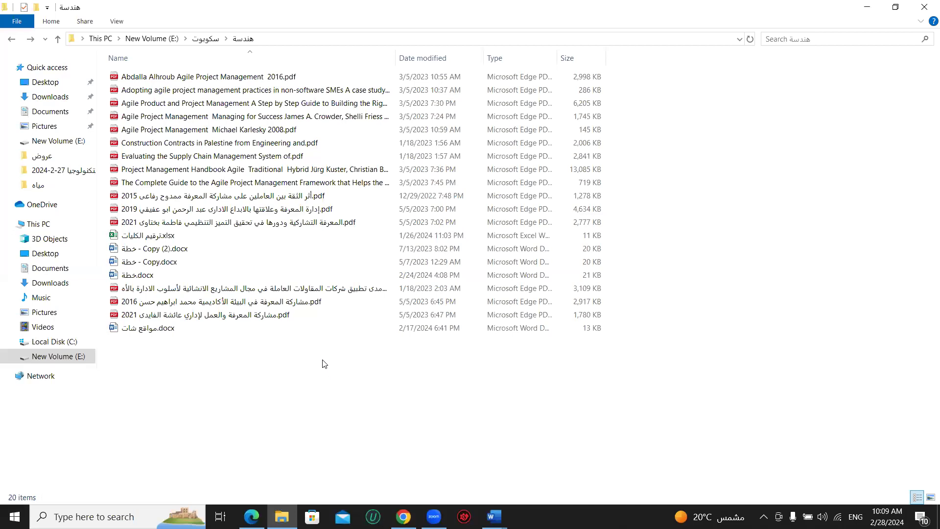
{"action": "left_click_drag", "start_coordinate": [322, 363], "coordinate": [305, 75]}
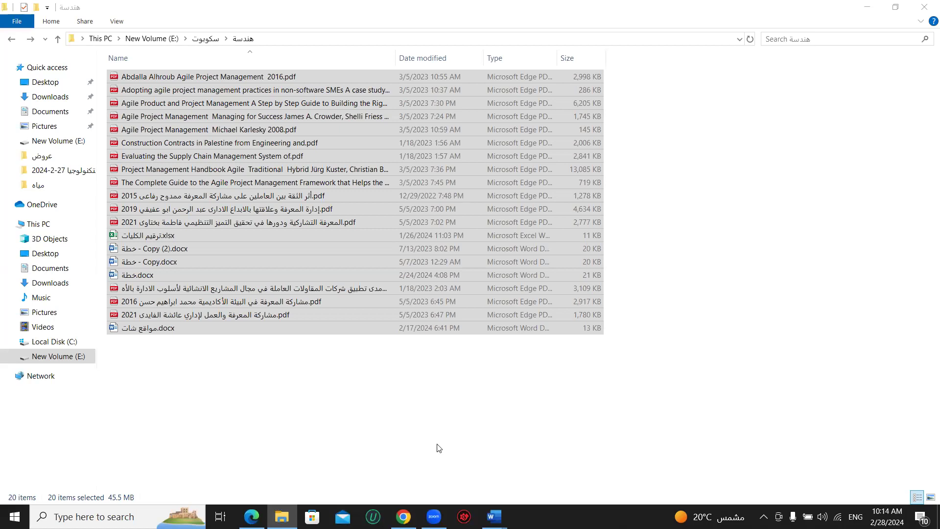
- Return to Chrome, move the Schobot tab next to a newly opened tab, and switch the Schobot site to Arabic
{"action": "key", "text": "alt+Tab"}
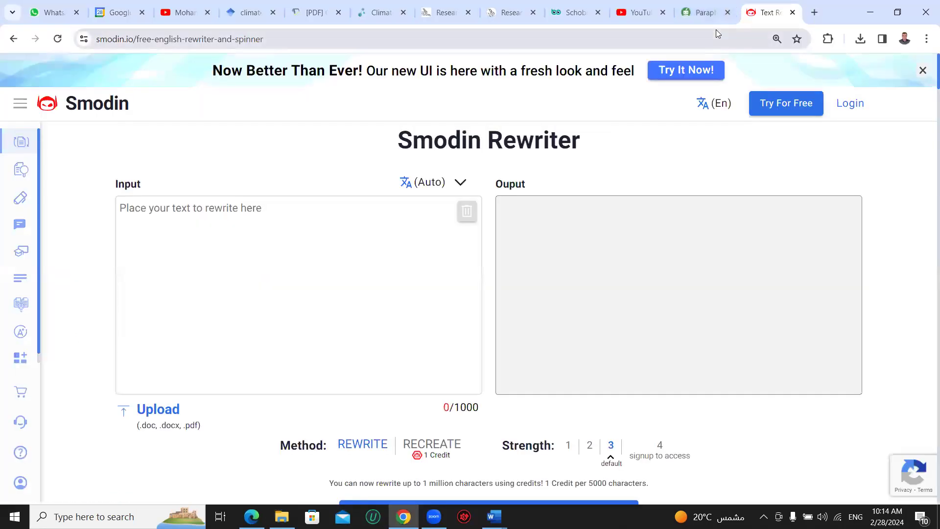
{"action": "left_click", "coordinate": [815, 12]}
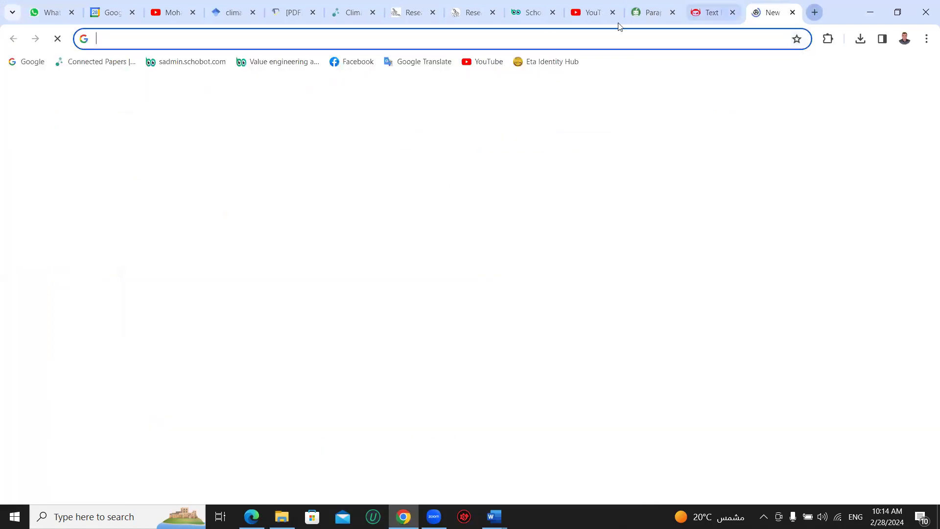
{"action": "left_click", "coordinate": [537, 12]}
{"action": "left_click_drag", "start_coordinate": [537, 10], "coordinate": [718, 11]}
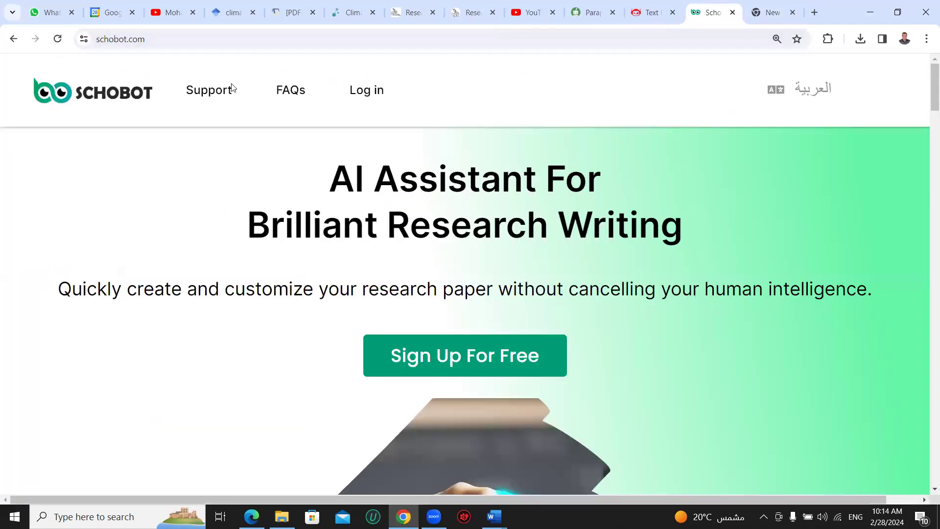
{"action": "left_click", "coordinate": [801, 104]}
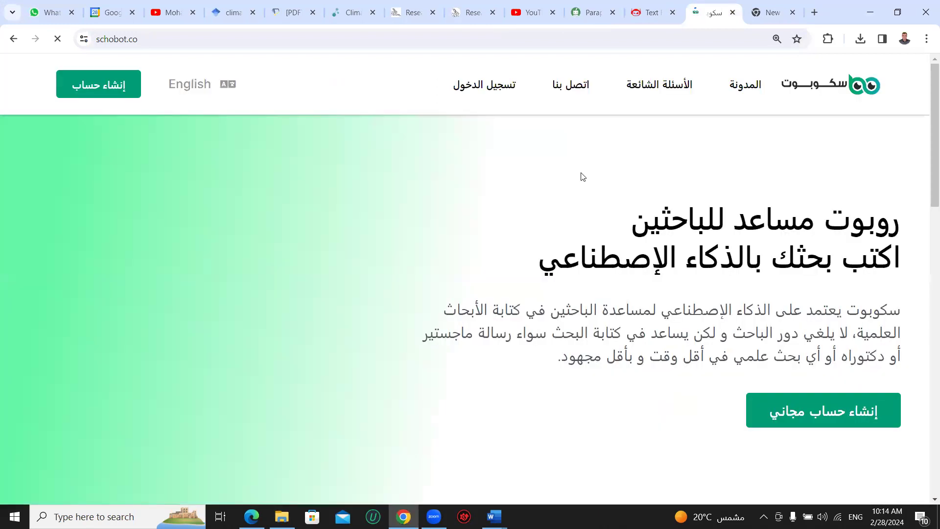
{"action": "right_click", "coordinate": [87, 91]}
{"action": "left_click", "coordinate": [120, 100]}
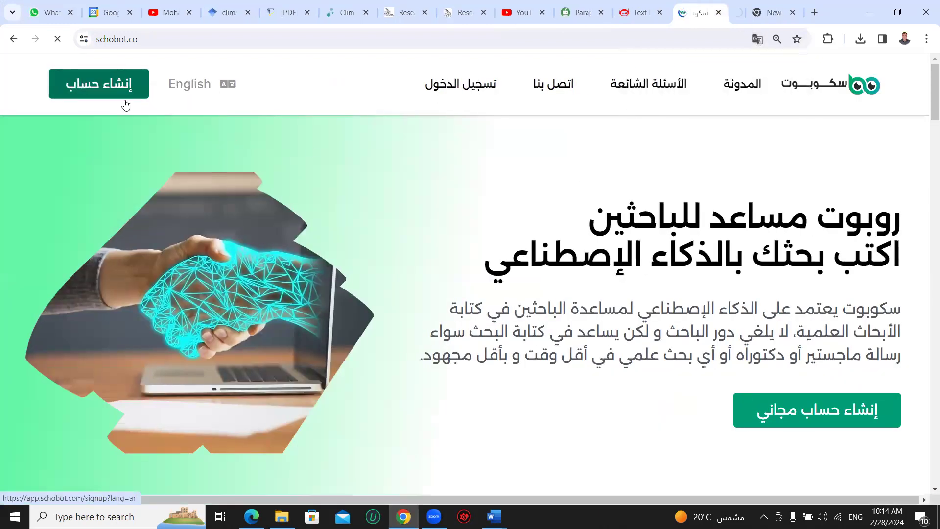
{"action": "right_click", "coordinate": [545, 92]}
{"action": "left_click", "coordinate": [562, 98]}
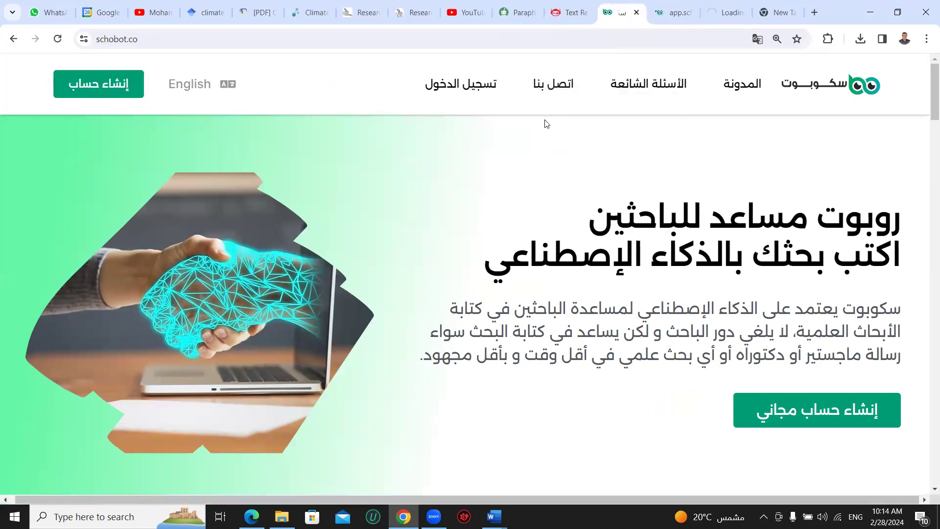
{"action": "right_click", "coordinate": [461, 88]}
{"action": "left_click", "coordinate": [484, 100]}
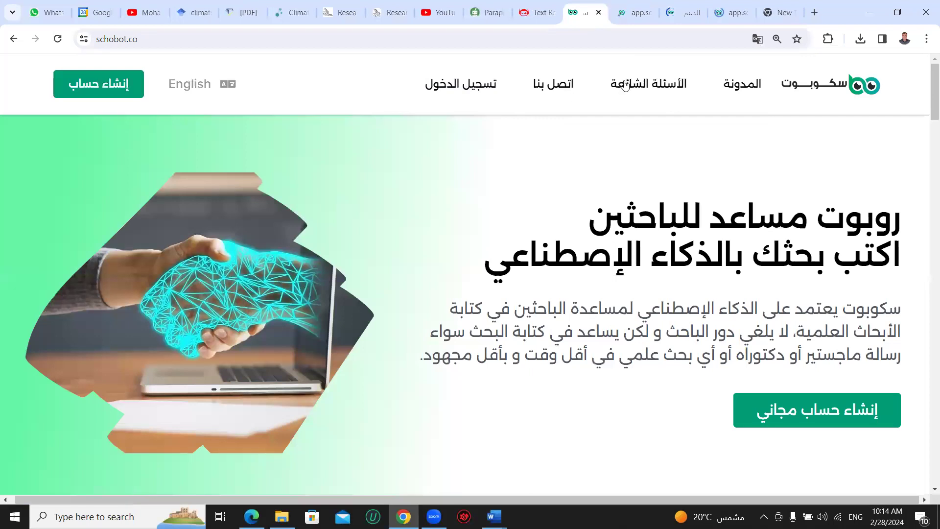
- Review the fields of Schobot's new account form, from full name, e-mail and WhatsApp number to specialization, password and terms agreement
{"action": "left_click", "coordinate": [630, 12]}
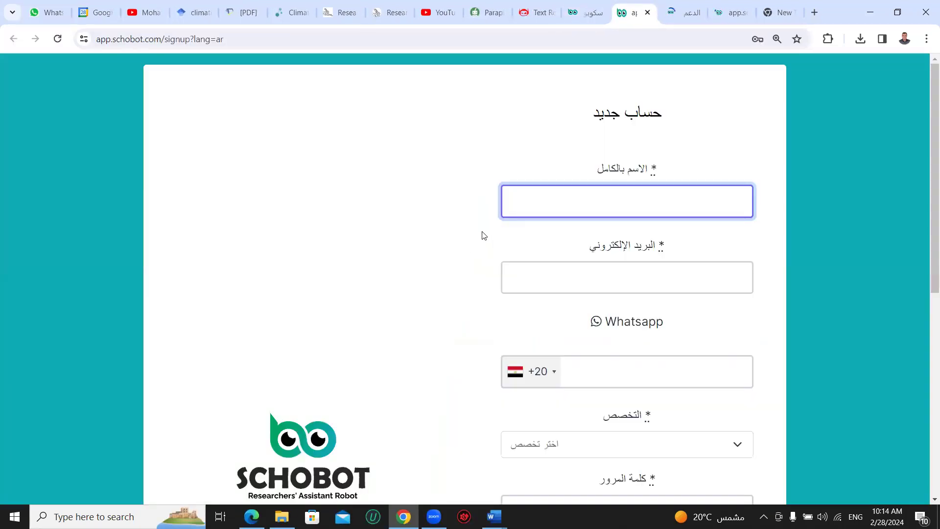
{"action": "scroll", "coordinate": [438, 203], "scroll_direction": "down", "scroll_amount": 1}
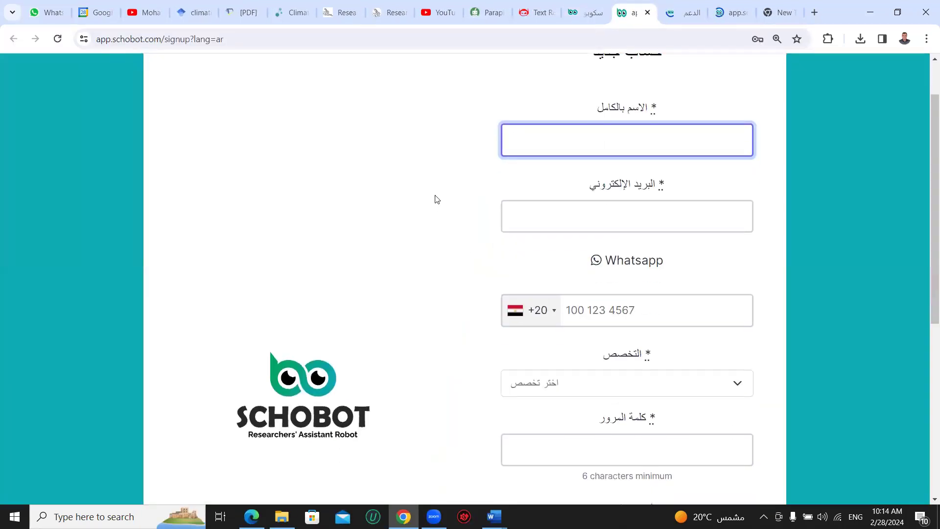
{"action": "left_click", "coordinate": [540, 139]}
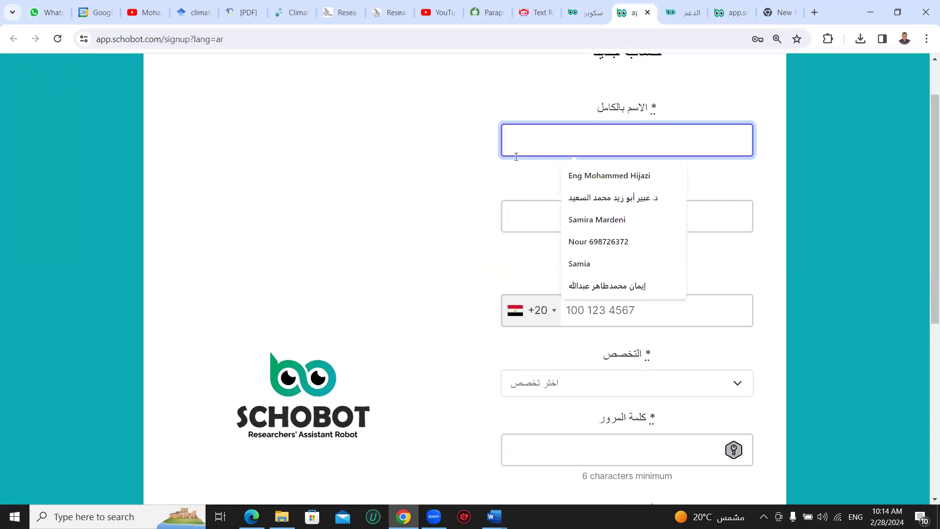
{"action": "left_click", "coordinate": [450, 172]}
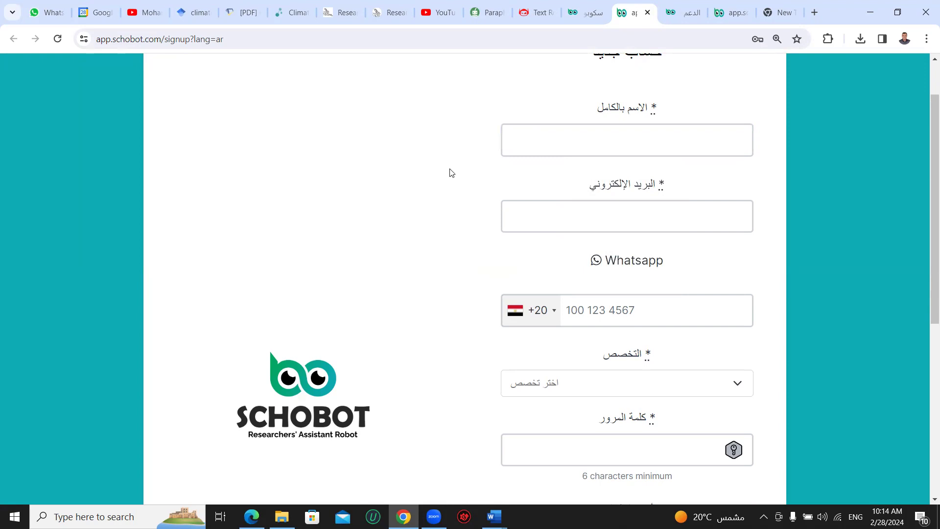
{"action": "scroll", "coordinate": [470, 173], "scroll_direction": "down", "scroll_amount": 1}
{"action": "left_click", "coordinate": [526, 155]}
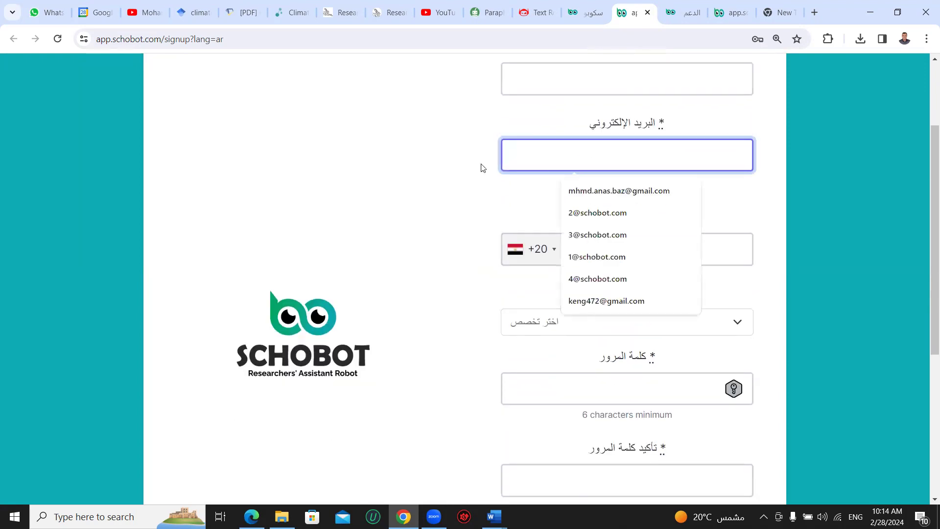
{"action": "scroll", "coordinate": [465, 168], "scroll_direction": "down", "scroll_amount": 1}
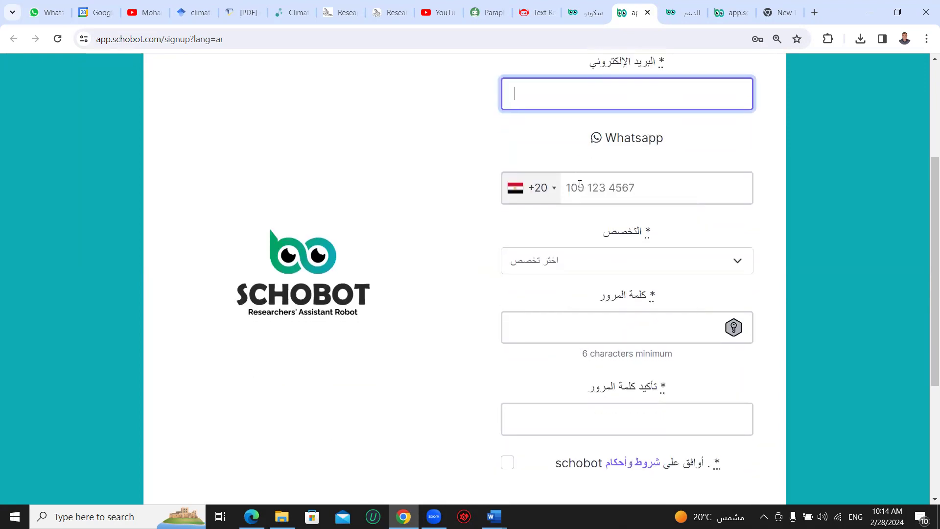
{"action": "left_click", "coordinate": [495, 181]}
{"action": "scroll", "coordinate": [462, 176], "scroll_direction": "down", "scroll_amount": 1}
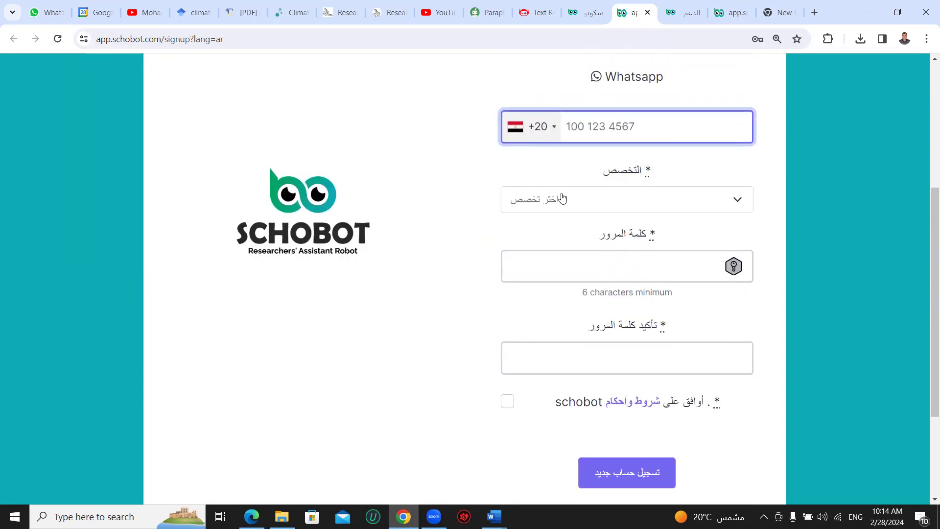
{"action": "scroll", "coordinate": [475, 207], "scroll_direction": "down", "scroll_amount": 2}
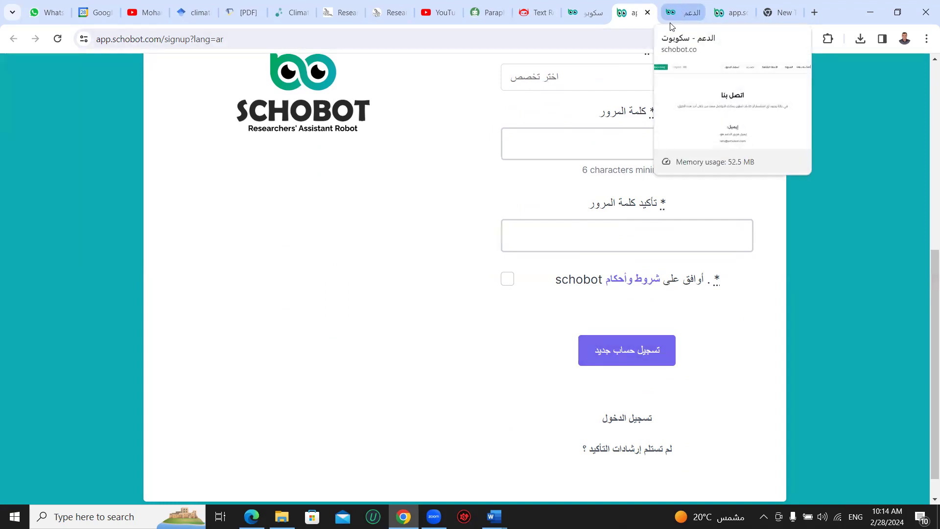
{"action": "scroll", "coordinate": [585, 204], "scroll_direction": "up", "scroll_amount": 5}
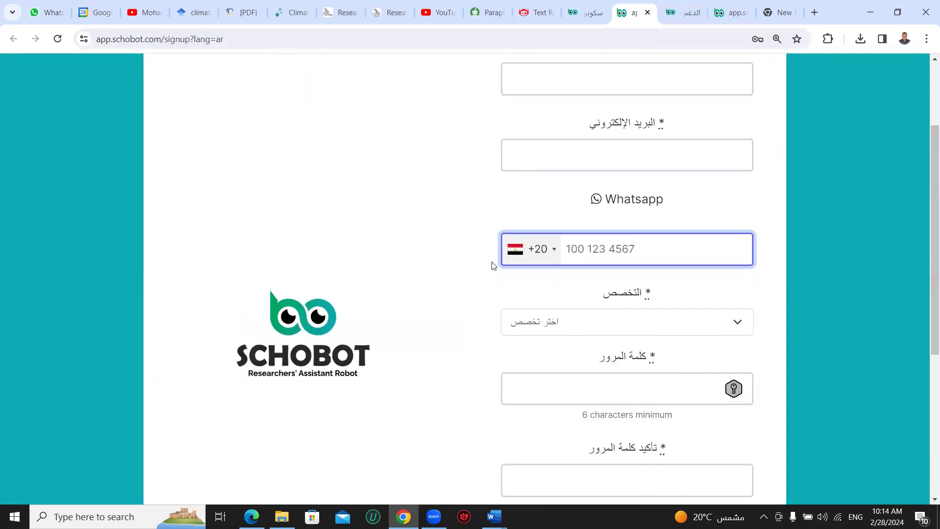
{"action": "scroll", "coordinate": [539, 230], "scroll_direction": "down", "scroll_amount": 4}
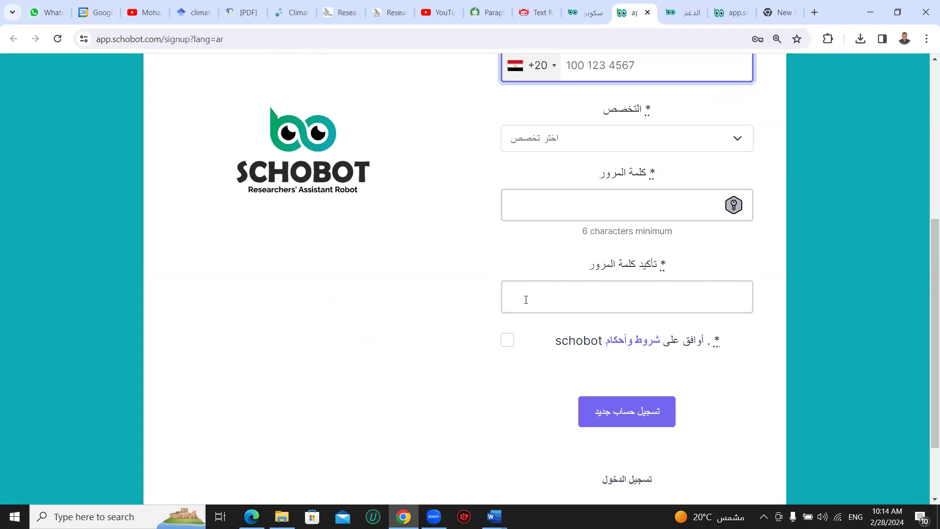
{"action": "scroll", "coordinate": [534, 230], "scroll_direction": "up", "scroll_amount": 4}
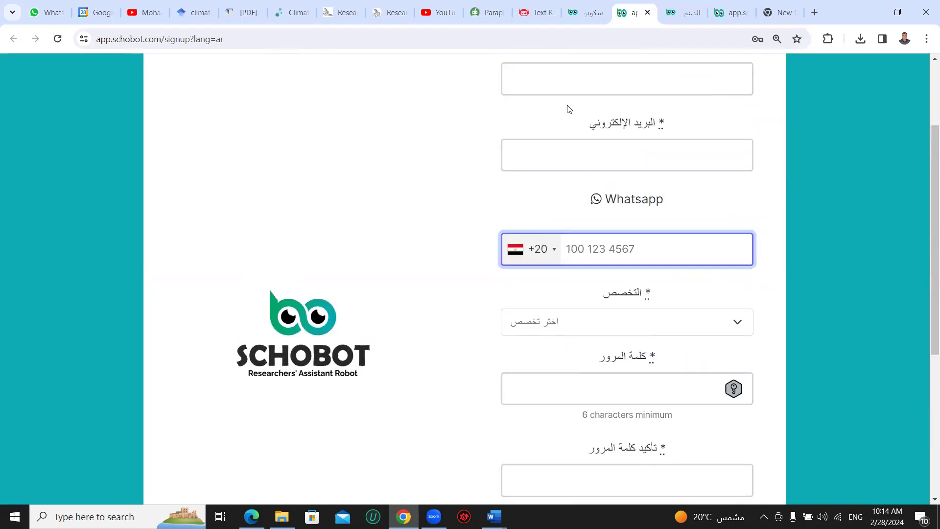
- Show the support WhatsApp number on Schobot's contact page and highlight part of it
{"action": "left_click", "coordinate": [680, 5]}
{"action": "scroll", "coordinate": [478, 311], "scroll_direction": "down", "scroll_amount": 6}
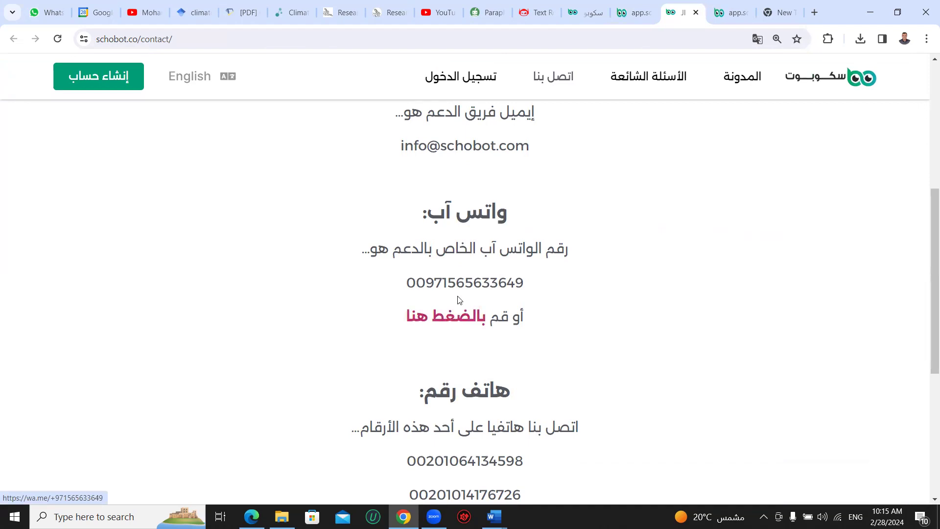
{"action": "left_click_drag", "start_coordinate": [442, 283], "coordinate": [484, 283]}
{"action": "left_click", "coordinate": [535, 284]}
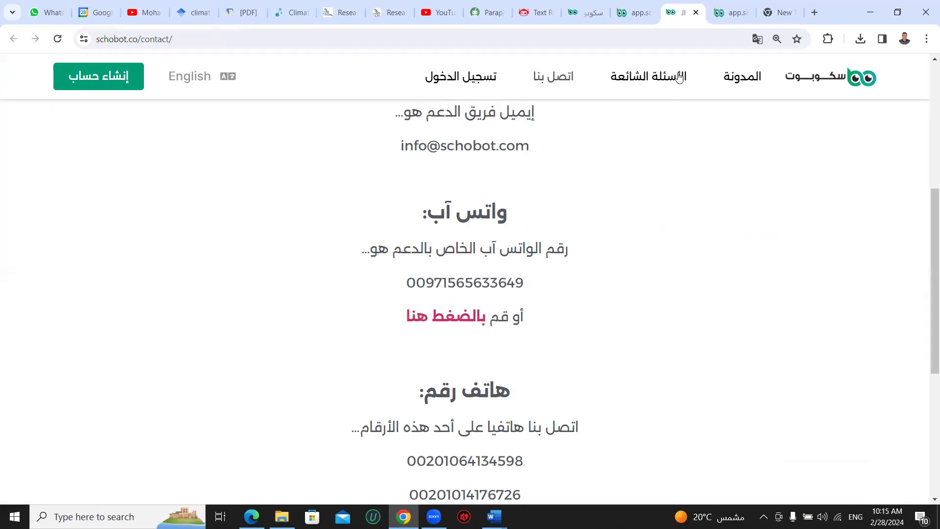
- Open Schobot's login page and point out the filled-in e-mail and password fields without signing in
{"action": "left_click", "coordinate": [721, 4]}
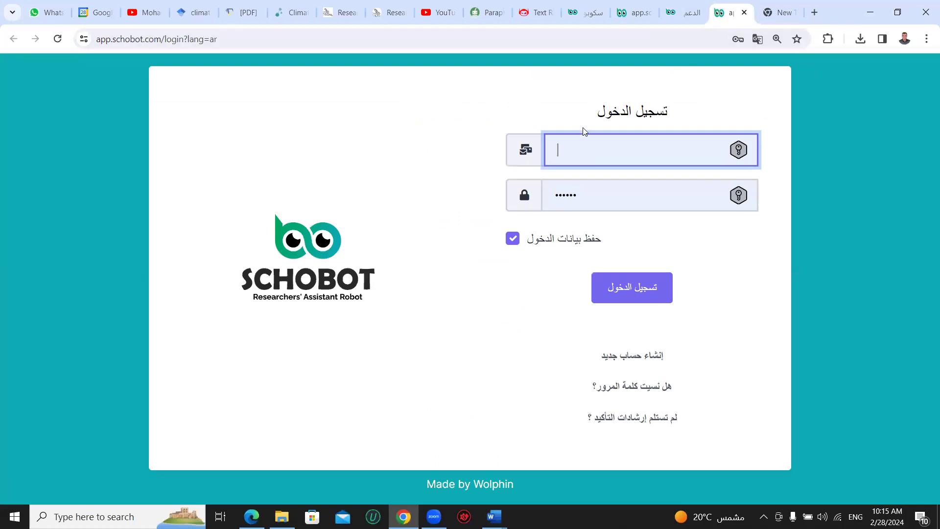
{"action": "left_click", "coordinate": [585, 148]}
{"action": "left_click_drag", "start_coordinate": [558, 149], "coordinate": [584, 148]}
{"action": "key", "text": "ctrl+a"}
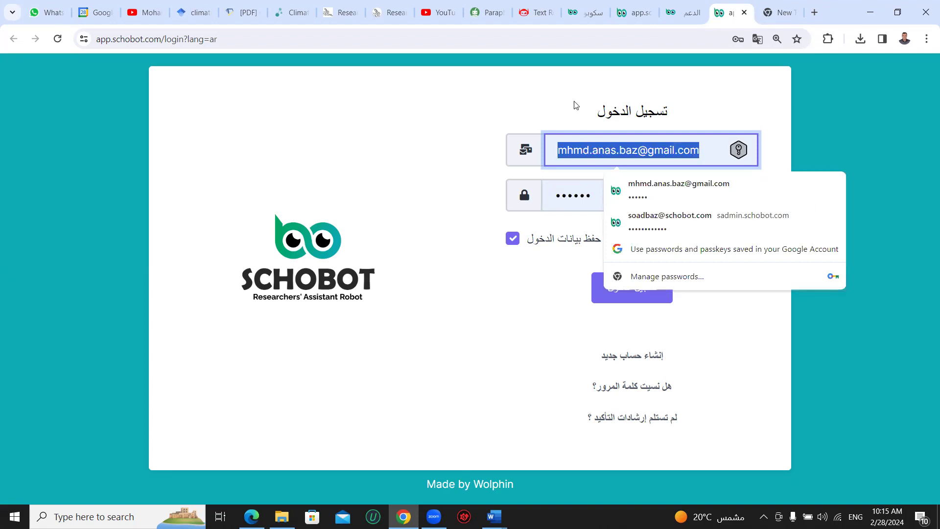
{"action": "left_click", "coordinate": [576, 109]}
{"action": "left_click", "coordinate": [588, 148]}
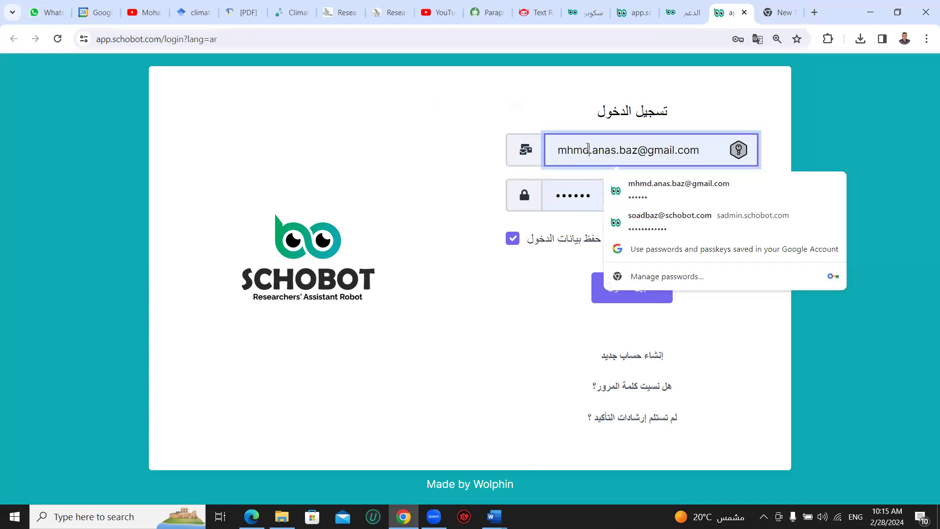
{"action": "left_click", "coordinate": [579, 197]}
{"action": "left_click", "coordinate": [457, 184]}
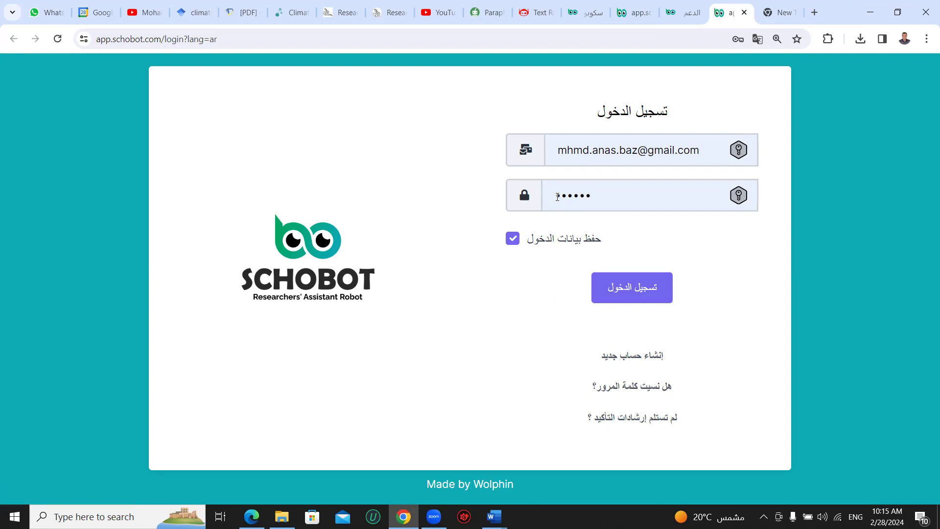
{"action": "double_click", "coordinate": [600, 198]}
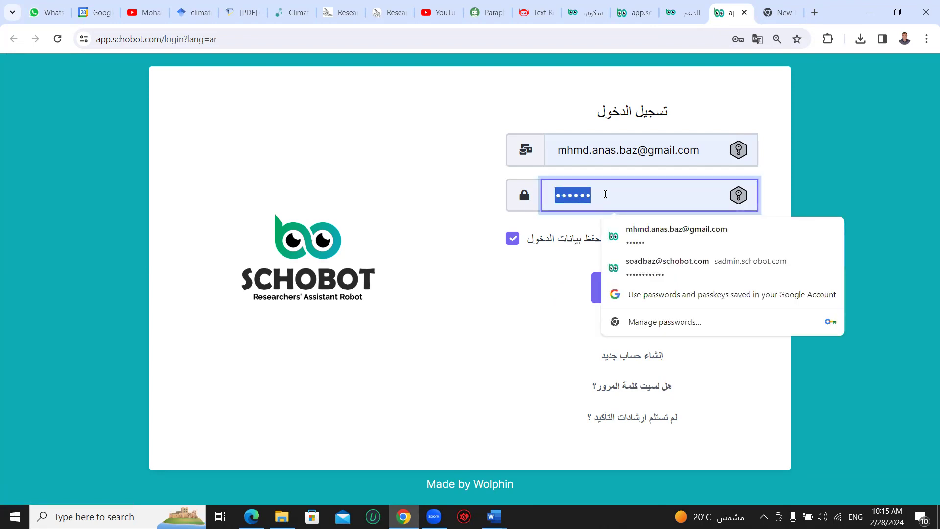
{"action": "left_click", "coordinate": [577, 272]}
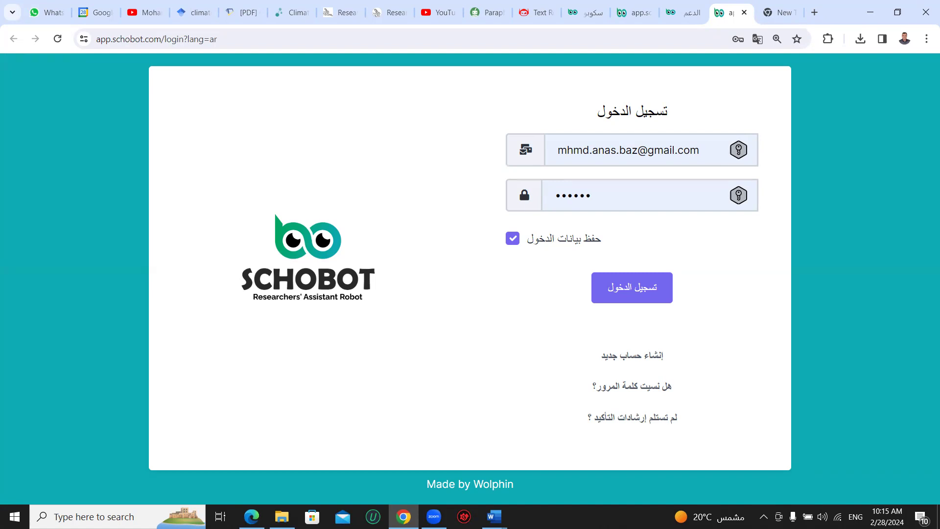
- Switch to File Explorer and select the هندسة folder's files from the second one through مواقع شات.docx
{"action": "key", "text": "alt+Tab"}
{"action": "left_click_drag", "start_coordinate": [280, 391], "coordinate": [278, 88]}
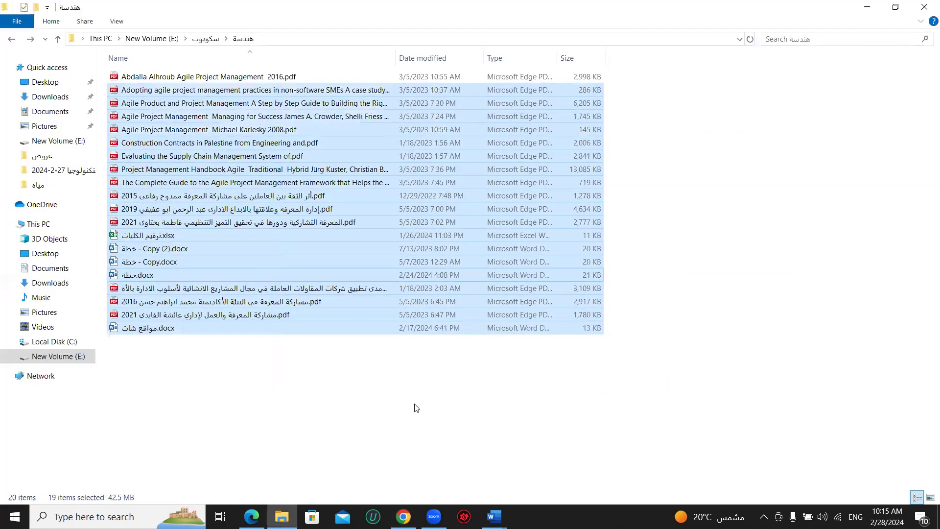
- Switch to خطة.docx in Word, go past the Agile outline and highlight the title مشاركة المعرفة وتحقيق التميز التنظيمي
{"action": "left_click", "coordinate": [495, 517]}
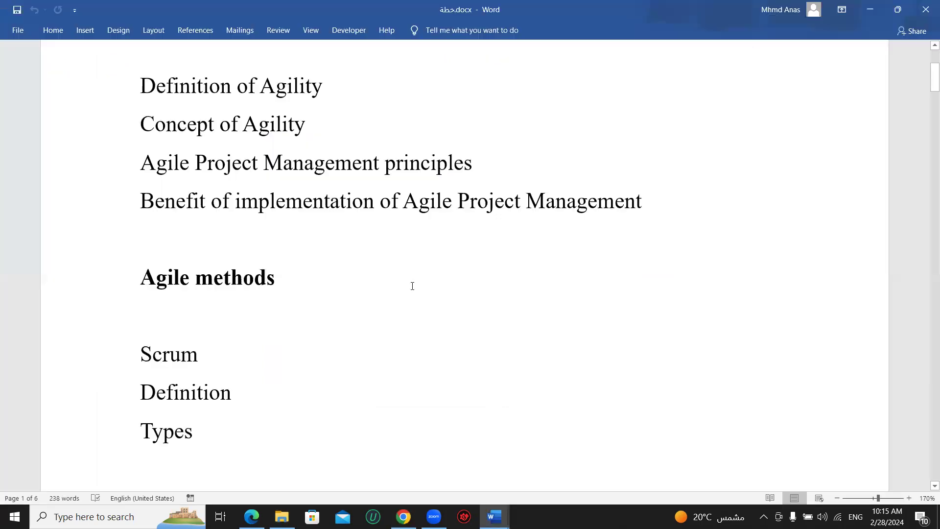
{"action": "scroll", "coordinate": [412, 285], "scroll_direction": "down", "scroll_amount": 10}
{"action": "scroll", "coordinate": [412, 285], "scroll_direction": "down", "scroll_amount": 15}
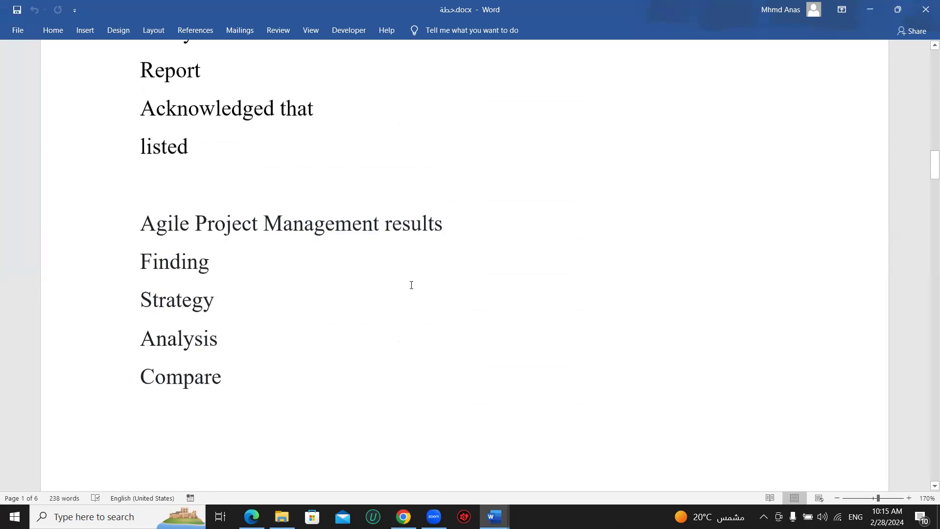
{"action": "scroll", "coordinate": [414, 280], "scroll_direction": "up", "scroll_amount": 2}
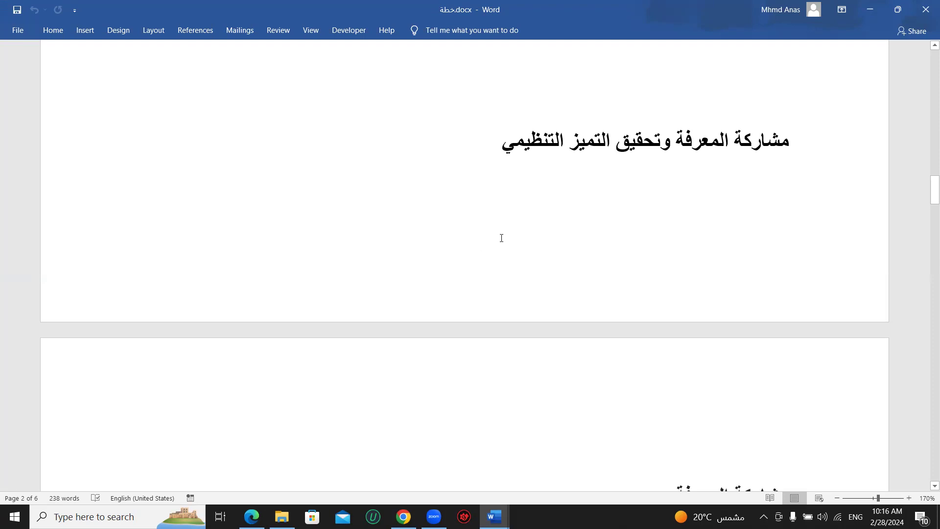
{"action": "left_click_drag", "start_coordinate": [500, 146], "coordinate": [769, 137]}
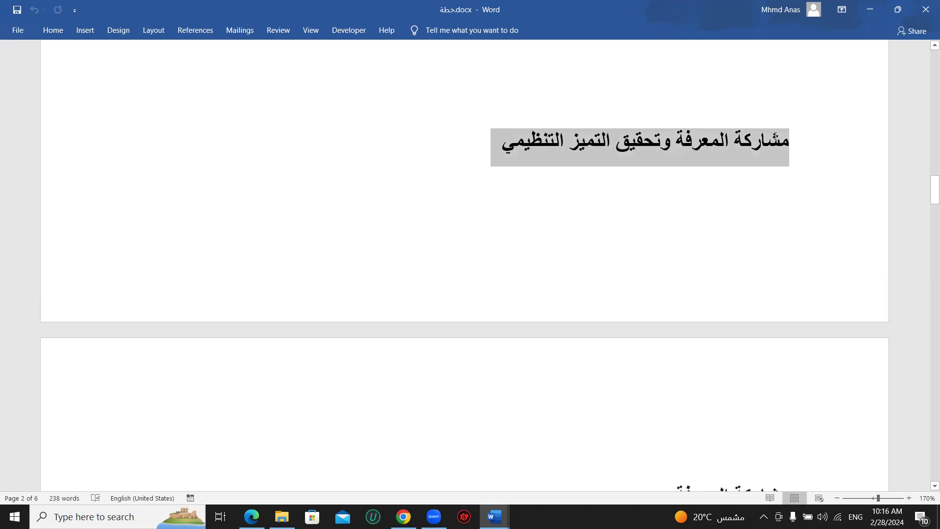
{"action": "left_click", "coordinate": [729, 147]}
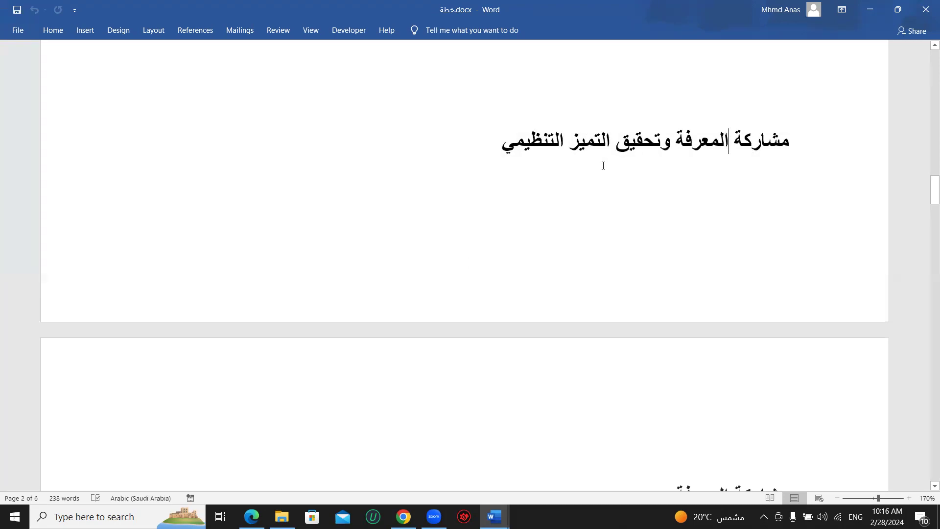
- Read through the outline's مشاركة المعرفة section and on to الدراسات السابقة عن مشاركة المعرفة
{"action": "scroll", "coordinate": [604, 166], "scroll_direction": "down", "scroll_amount": 3}
{"action": "scroll", "coordinate": [571, 191], "scroll_direction": "down", "scroll_amount": 4}
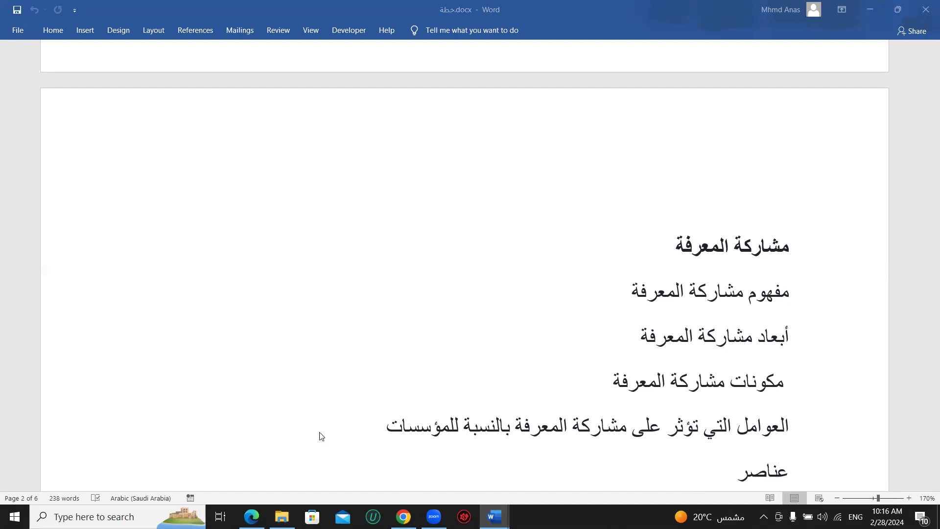
{"action": "scroll", "coordinate": [465, 333], "scroll_direction": "up", "scroll_amount": 3}
{"action": "scroll", "coordinate": [465, 326], "scroll_direction": "down", "scroll_amount": 4}
{"action": "scroll", "coordinate": [698, 250], "scroll_direction": "down", "scroll_amount": 2}
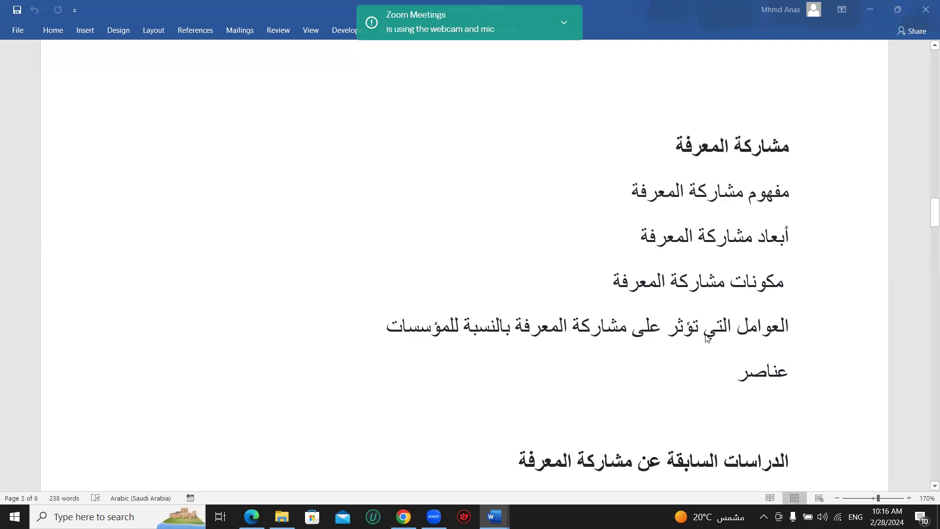
{"action": "scroll", "coordinate": [724, 275], "scroll_direction": "down", "scroll_amount": 4}
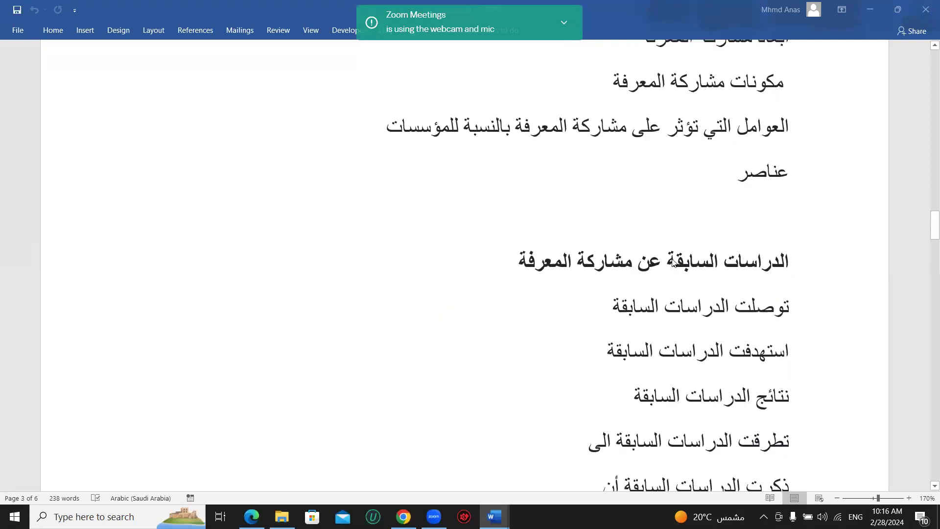
{"action": "scroll", "coordinate": [673, 263], "scroll_direction": "down", "scroll_amount": 2}
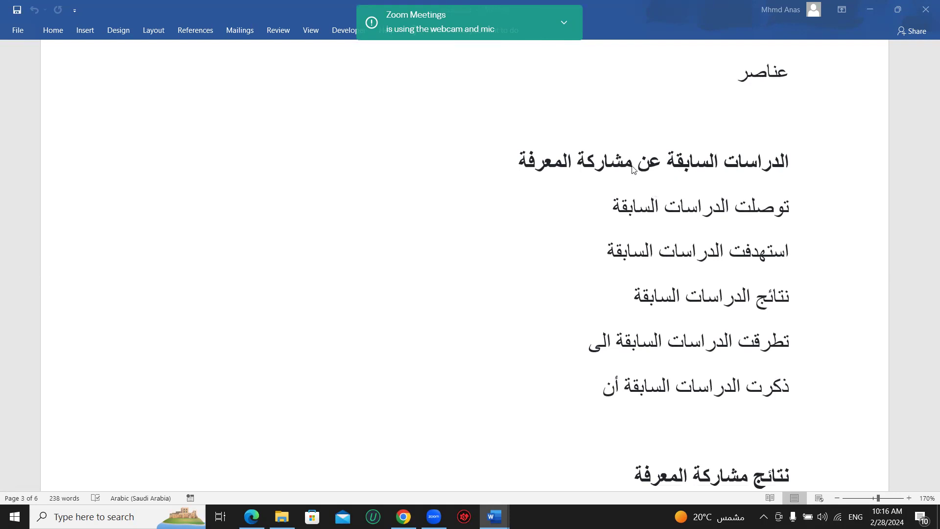
- Highlight the phrase مشاركة المعرفة in the الدراسات السابقة heading, twice, clearing the selection each time
{"action": "left_click_drag", "start_coordinate": [568, 161], "coordinate": [516, 163]}
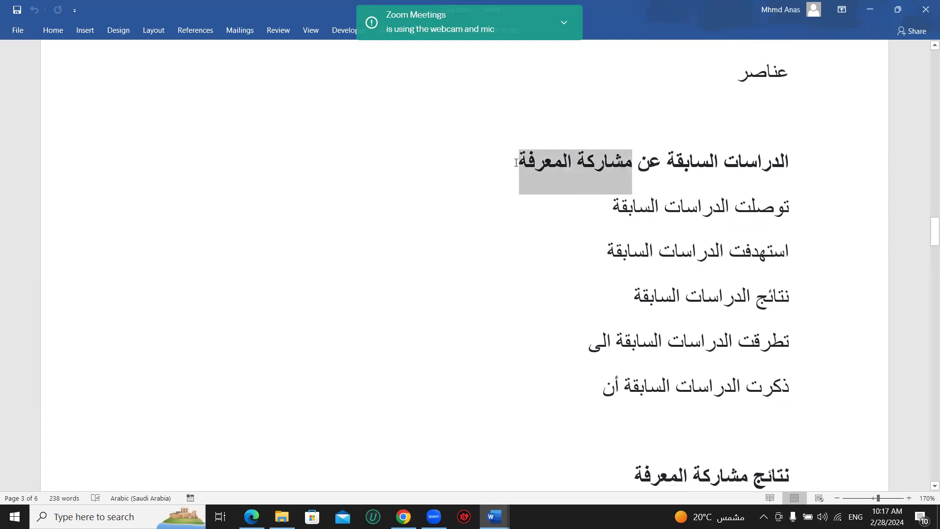
{"action": "left_click", "coordinate": [556, 184]}
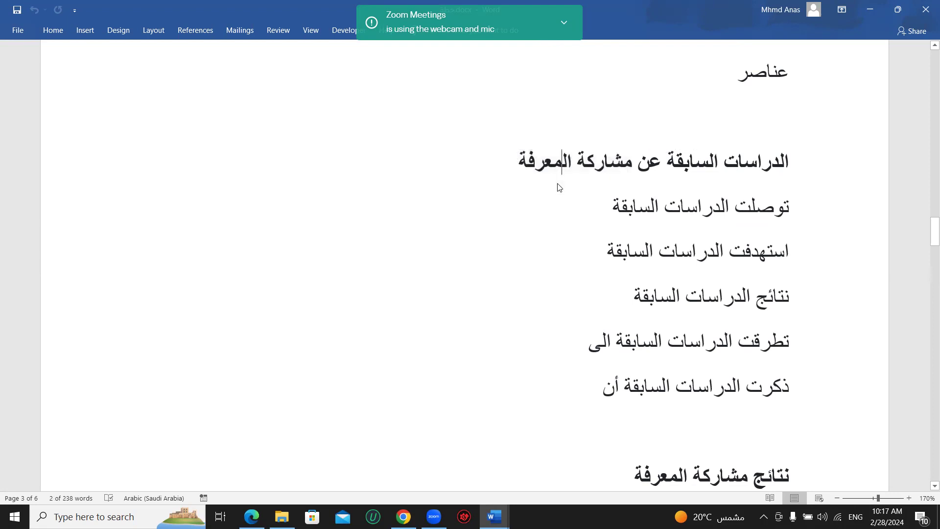
{"action": "left_click_drag", "start_coordinate": [523, 161], "coordinate": [616, 168]}
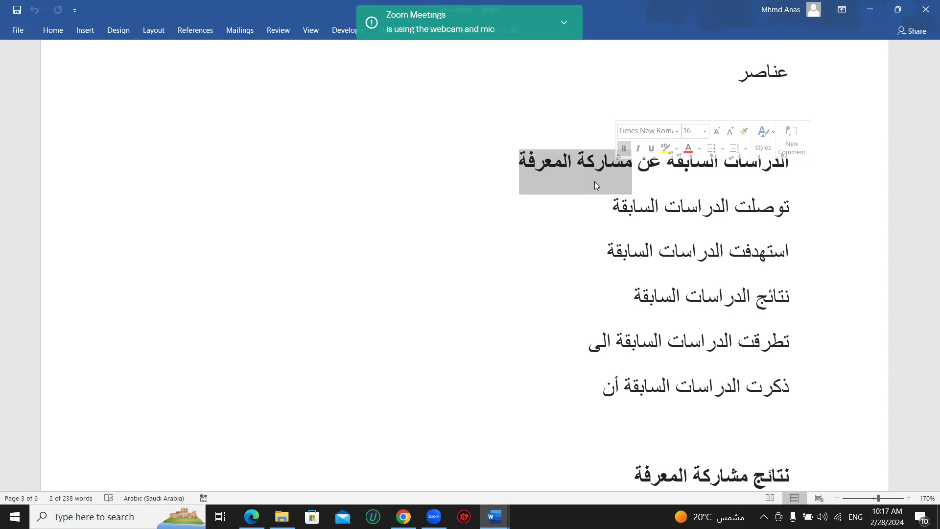
{"action": "left_click", "coordinate": [594, 181]}
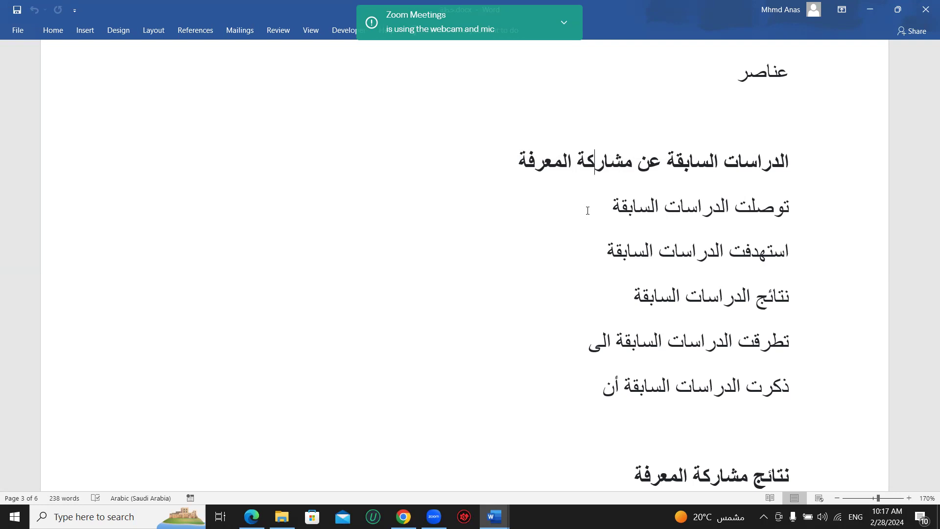
- Dismiss the Zoom Meetings webcam and mic notice and highlight the last letters of مشاركة in the previous studies heading
{"action": "left_click", "coordinate": [570, 23]}
{"action": "left_click", "coordinate": [544, 59]}
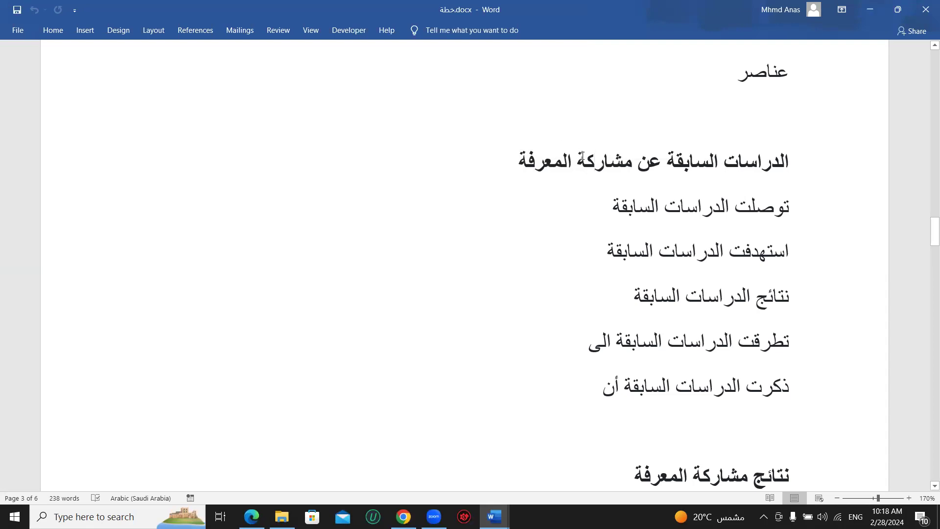
{"action": "left_click_drag", "start_coordinate": [582, 156], "coordinate": [594, 156]}
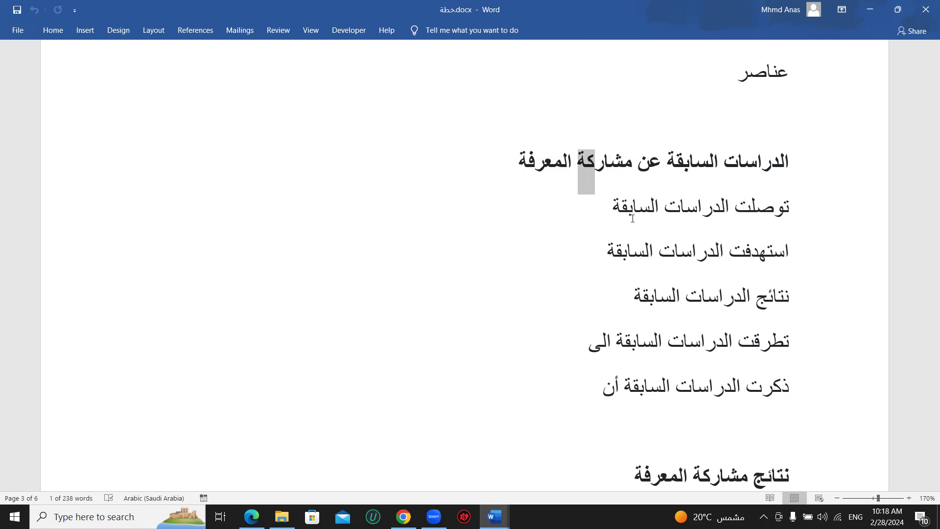
- Review the outline's previous studies section and the نتائج مشاركة المعرفة section with its subheadings
{"action": "scroll", "coordinate": [587, 183], "scroll_direction": "down", "scroll_amount": 7}
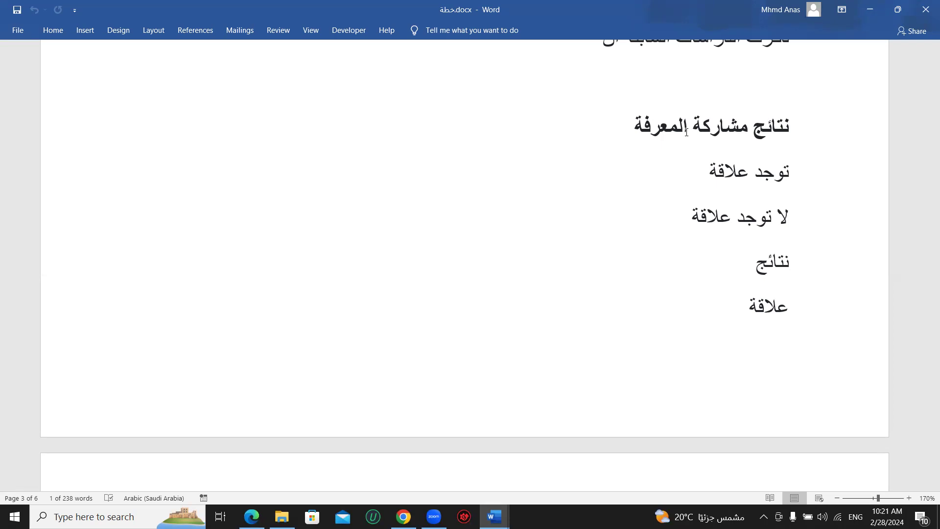
{"action": "scroll", "coordinate": [720, 201], "scroll_direction": "up", "scroll_amount": 5}
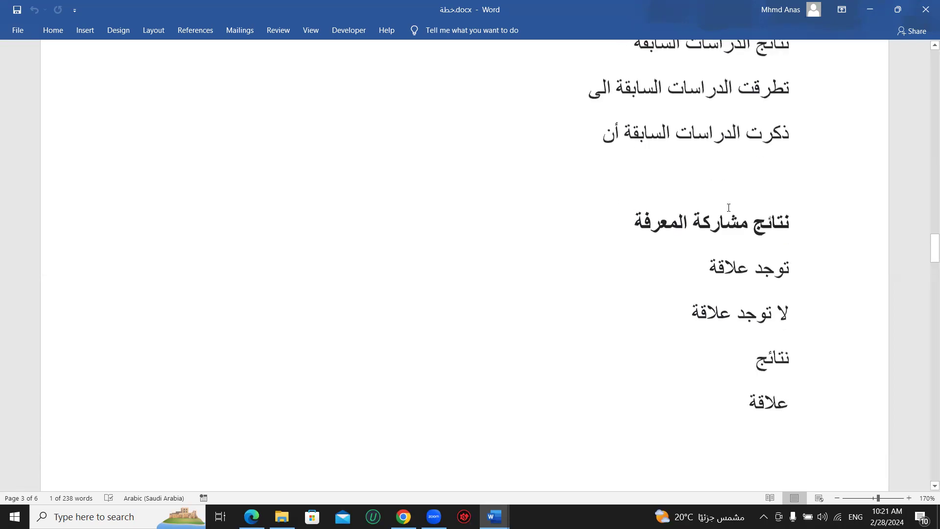
{"action": "scroll", "coordinate": [720, 201], "scroll_direction": "up", "scroll_amount": 11}
{"action": "scroll", "coordinate": [720, 200], "scroll_direction": "down", "scroll_amount": 13}
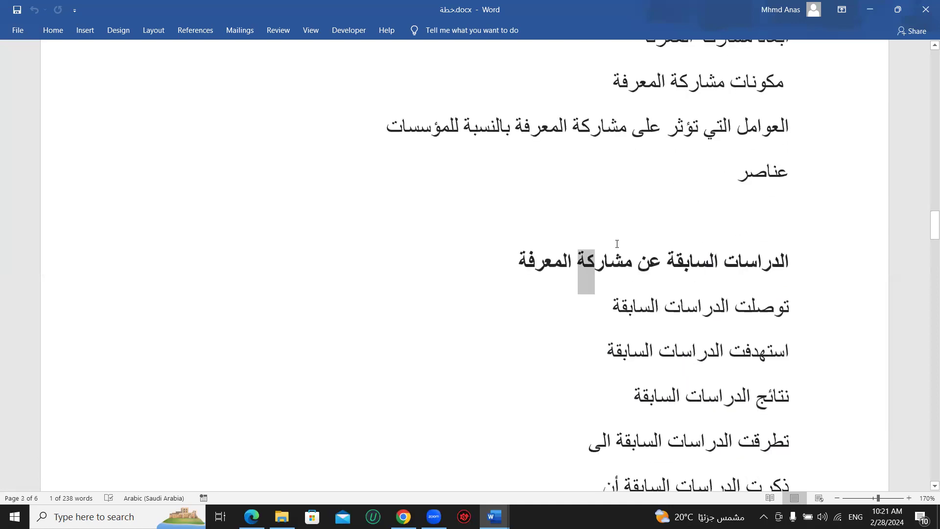
- Switch to Chrome, sign in to Schobot with the saved credentials and decline saving the password in Kaspersky Password Manager
{"action": "left_click", "coordinate": [403, 517]}
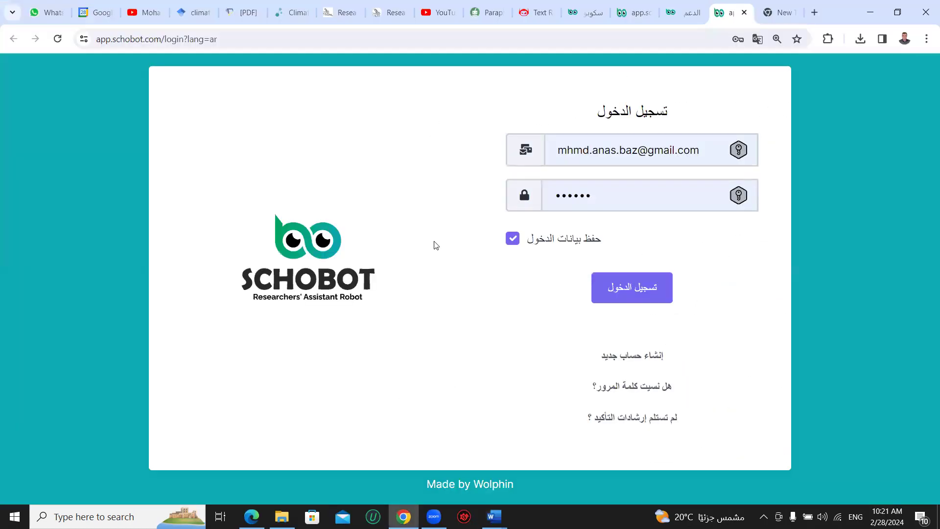
{"action": "left_click", "coordinate": [623, 291]}
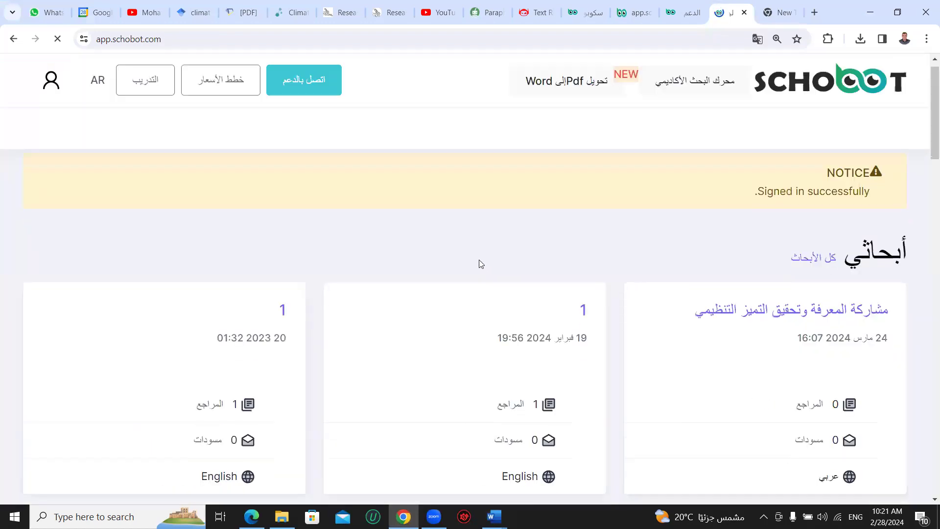
{"action": "scroll", "coordinate": [479, 260], "scroll_direction": "down", "scroll_amount": 10}
{"action": "scroll", "coordinate": [480, 260], "scroll_direction": "down", "scroll_amount": 10}
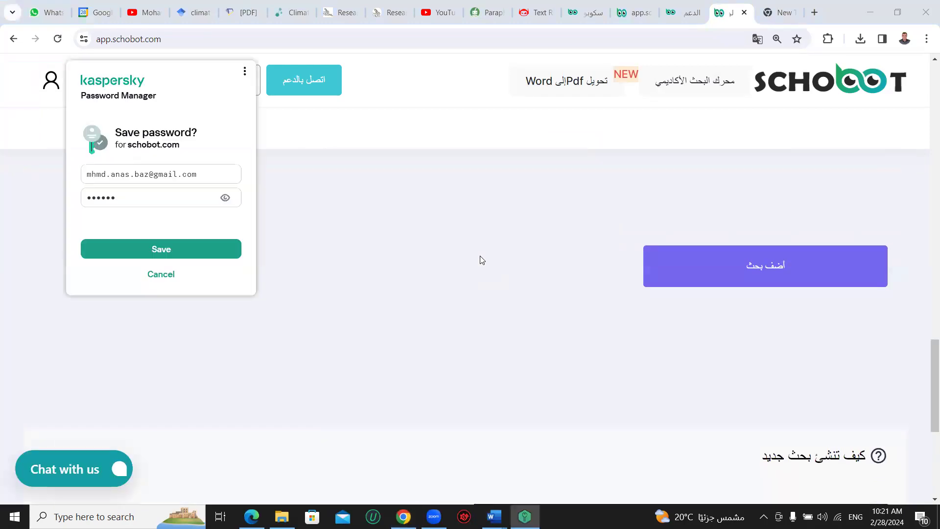
{"action": "left_click", "coordinate": [162, 275]}
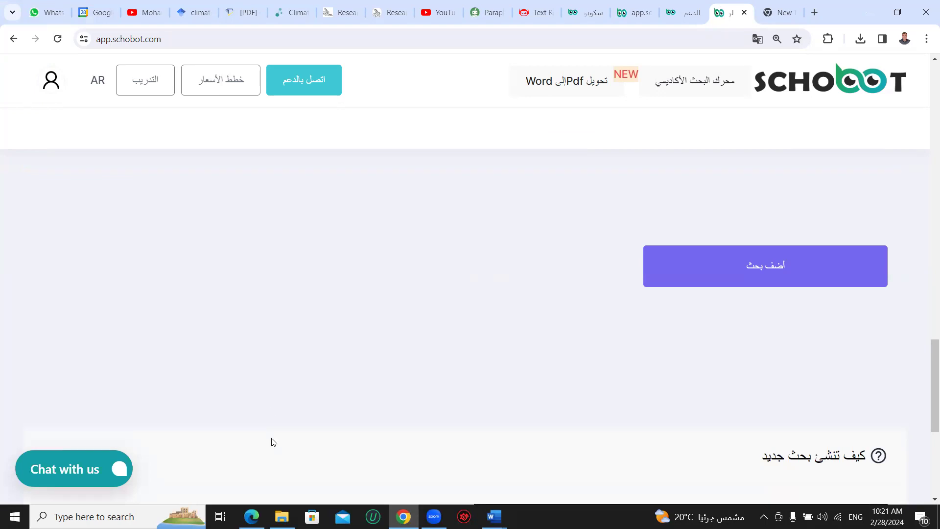
- Check the source files in the هندسة folder, return to Schobot and view the account options
{"action": "key", "text": "alt+Tab"}
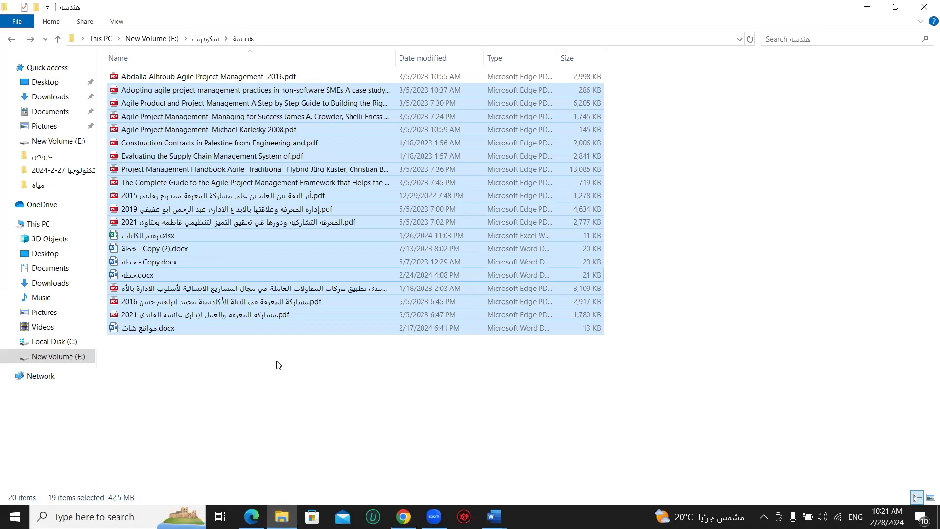
{"action": "key", "text": "alt+Tab"}
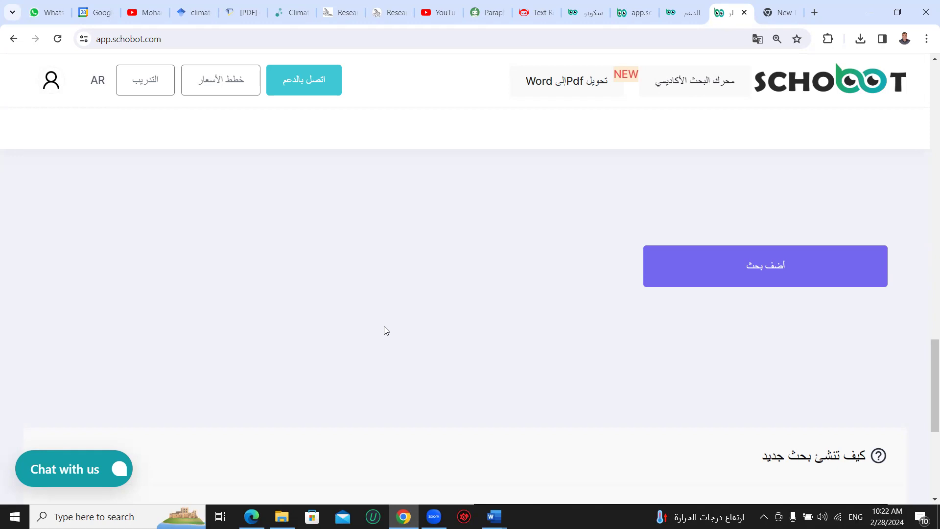
{"action": "left_click", "coordinate": [52, 87]}
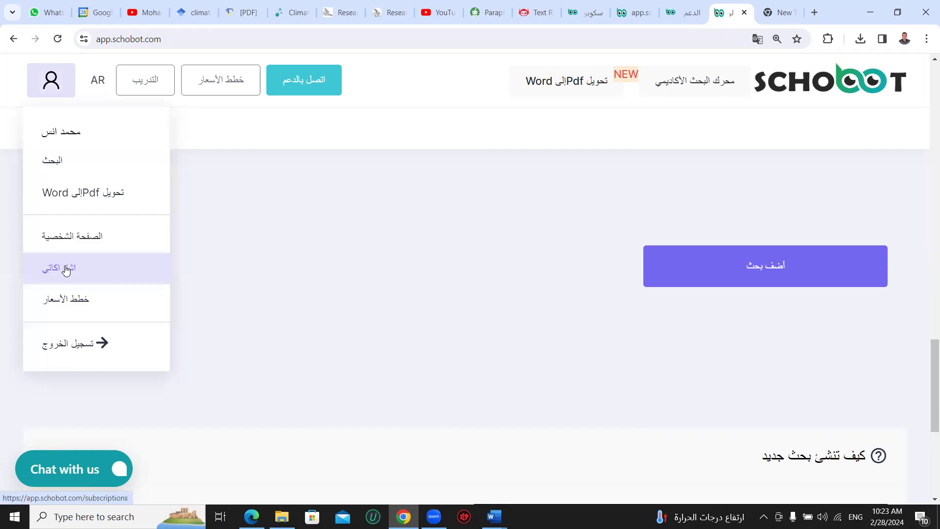
{"action": "left_click", "coordinate": [218, 231]}
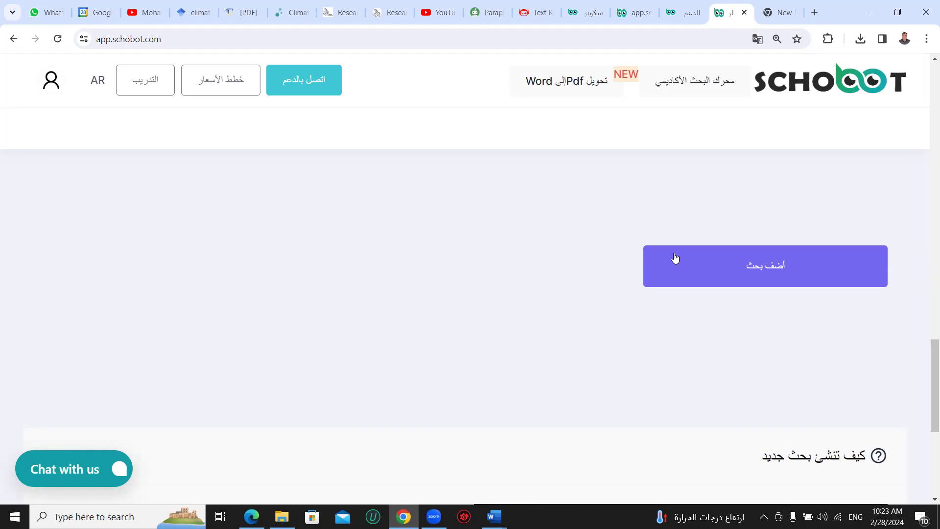
- Start a new research named مشاركة المعرفة وتحقيق التميز التنظيمي and consult the خطة.docx outline in Word
{"action": "left_click", "coordinate": [731, 270]}
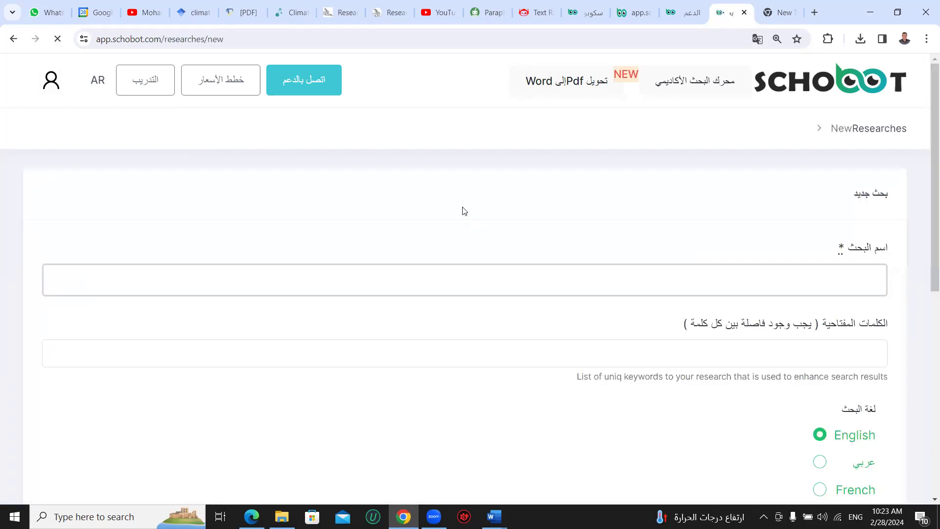
{"action": "scroll", "coordinate": [490, 206], "scroll_direction": "down", "scroll_amount": 1}
{"action": "left_click", "coordinate": [611, 219]}
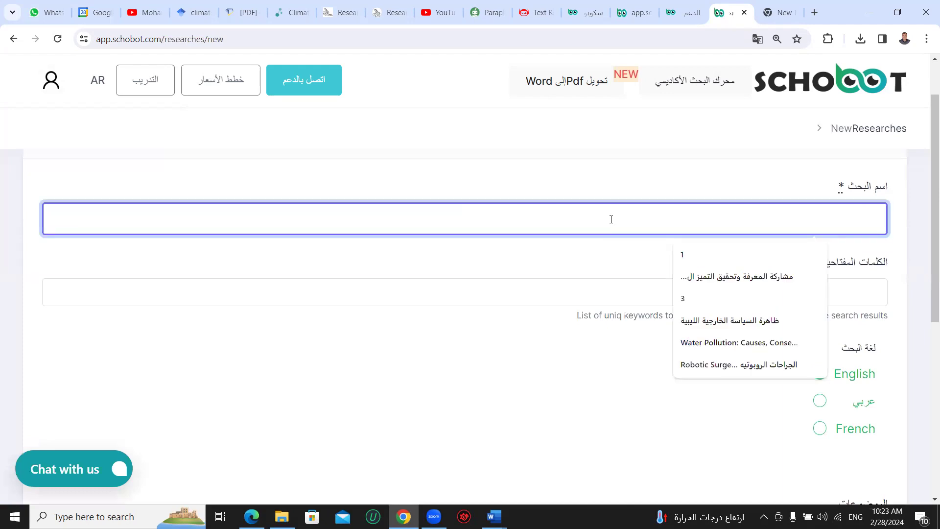
{"action": "left_click", "coordinate": [698, 274]}
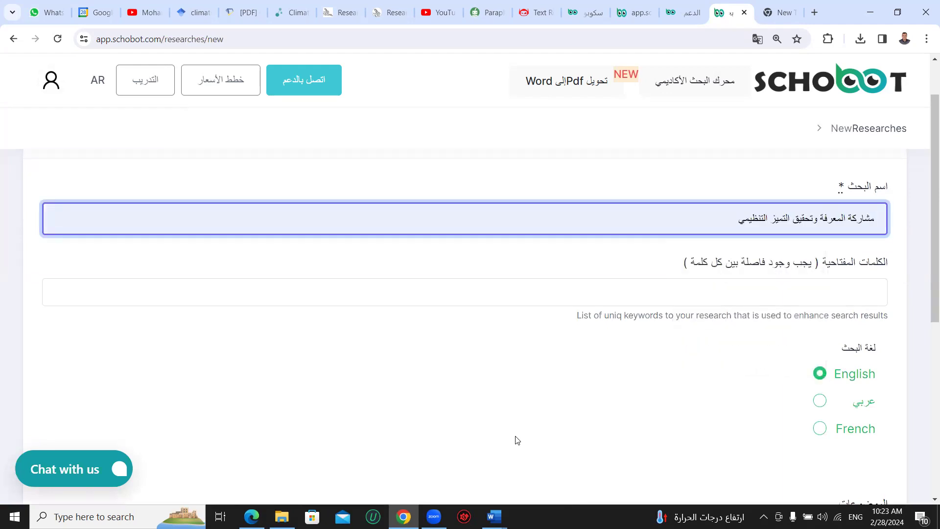
{"action": "left_click", "coordinate": [494, 516]}
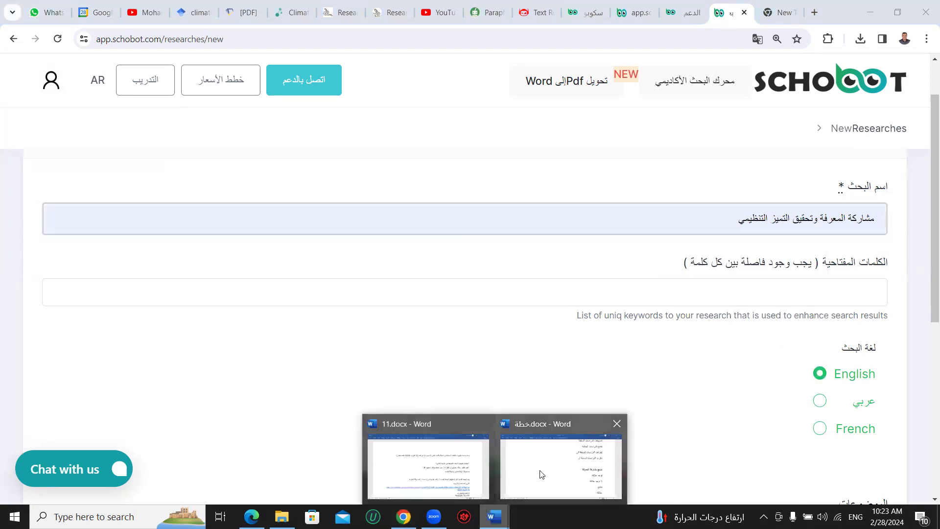
{"action": "left_click", "coordinate": [574, 469]}
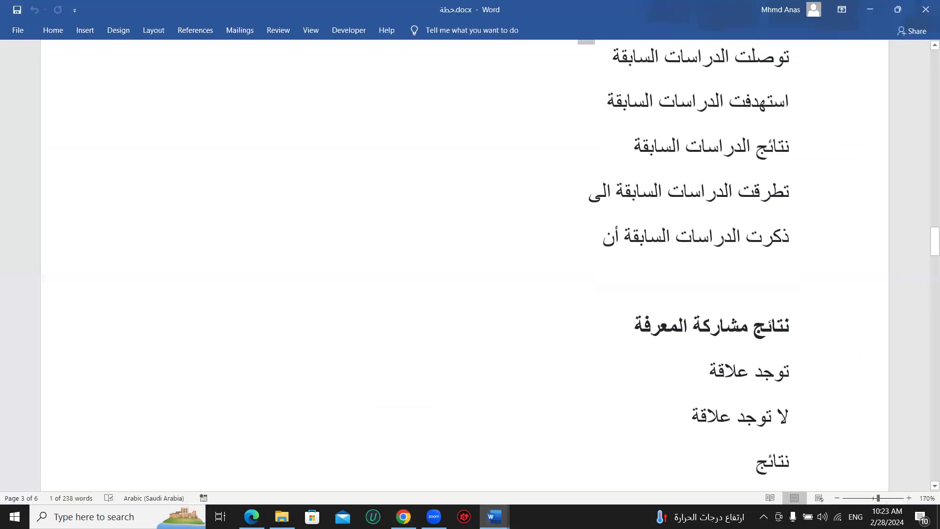
{"action": "key", "text": "alt+Tab"}
{"action": "left_click", "coordinate": [820, 217]}
- Try out the main topic and subtopic fields of the new research form, then leave it without saving
{"action": "scroll", "coordinate": [722, 258], "scroll_direction": "down", "scroll_amount": 3}
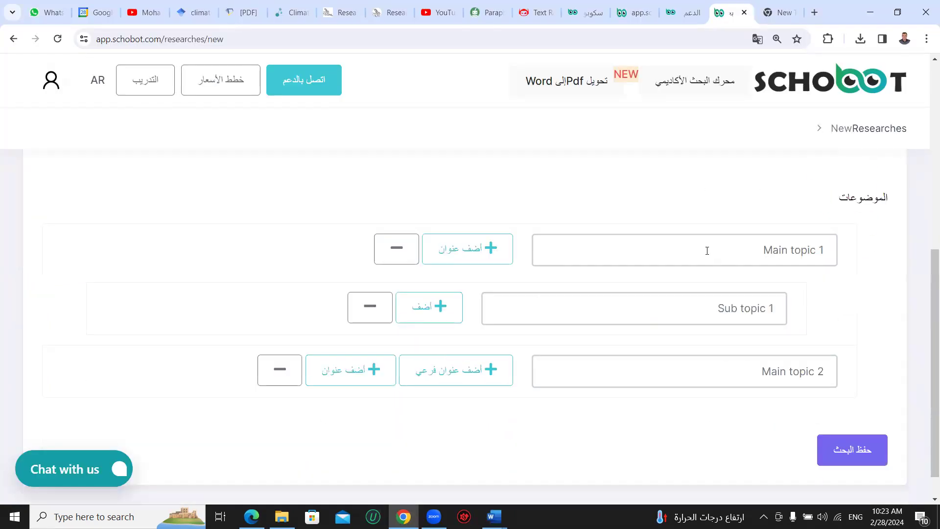
{"action": "left_click", "coordinate": [705, 250]}
{"action": "left_click", "coordinate": [578, 313]}
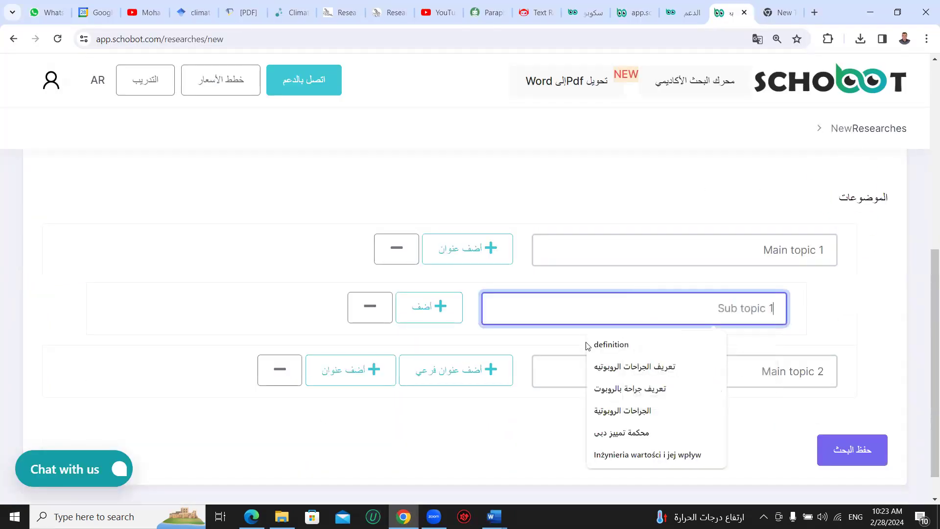
{"action": "left_click", "coordinate": [561, 375]}
{"action": "left_click", "coordinate": [494, 517]}
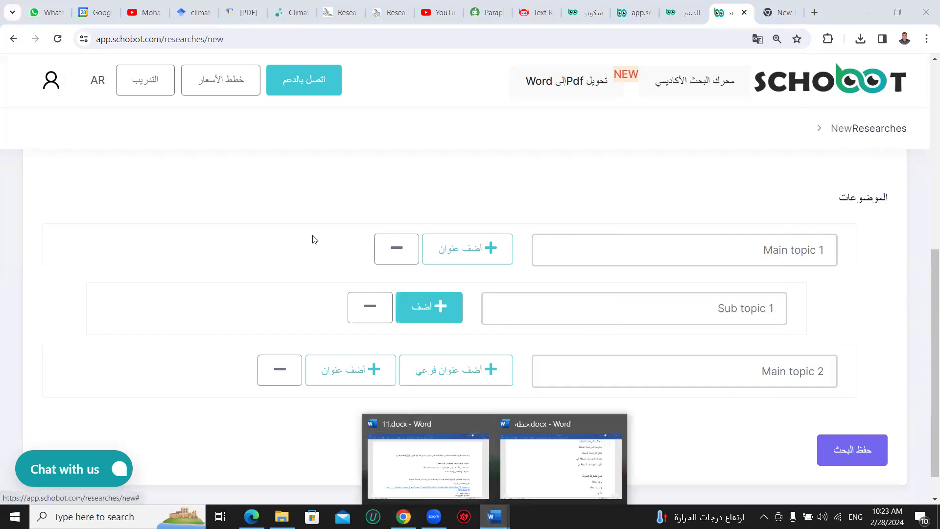
{"action": "left_click", "coordinate": [13, 39]}
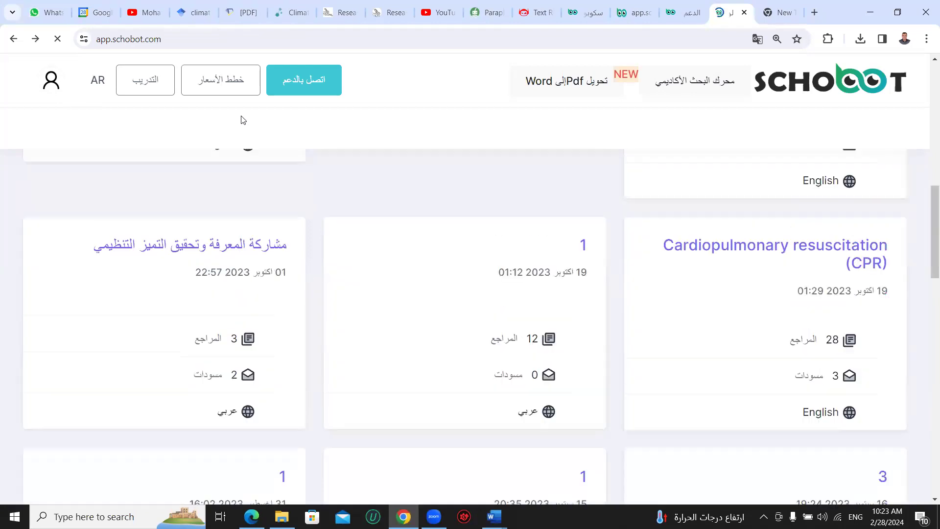
- Open the existing Arabic research مشاركة المعرفة وتحقيق التميز التنظيمي dated 12 December 2023 and start editing its topics
{"action": "scroll", "coordinate": [541, 267], "scroll_direction": "down", "scroll_amount": 3}
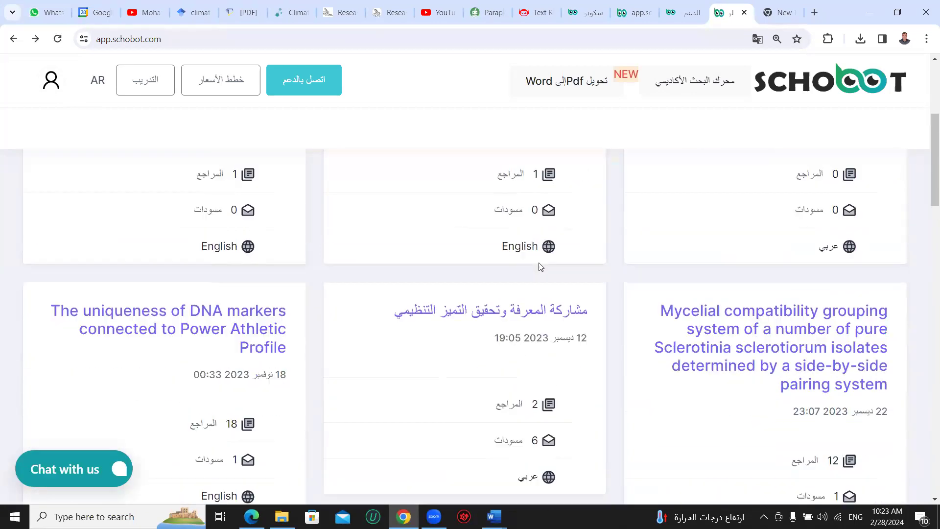
{"action": "scroll", "coordinate": [532, 273], "scroll_direction": "down", "scroll_amount": 1}
{"action": "left_click", "coordinate": [530, 254]}
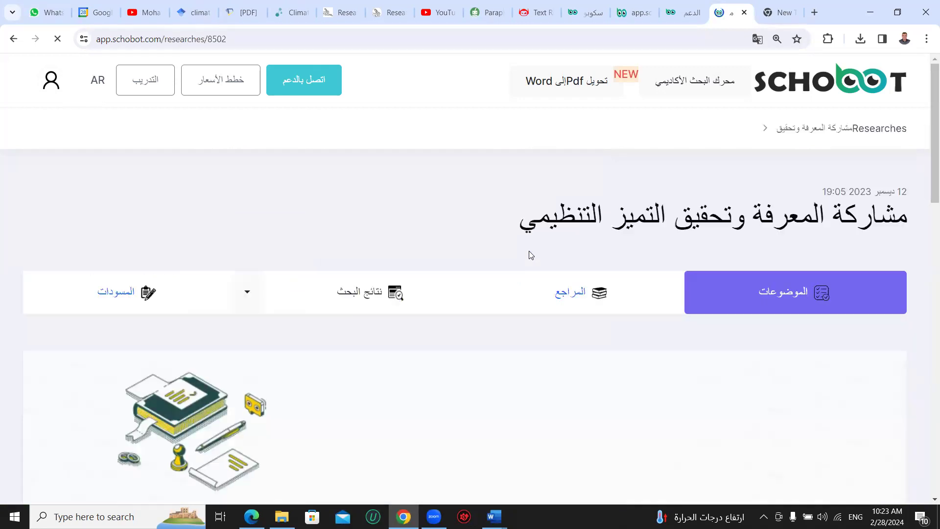
{"action": "scroll", "coordinate": [530, 254], "scroll_direction": "down", "scroll_amount": 3}
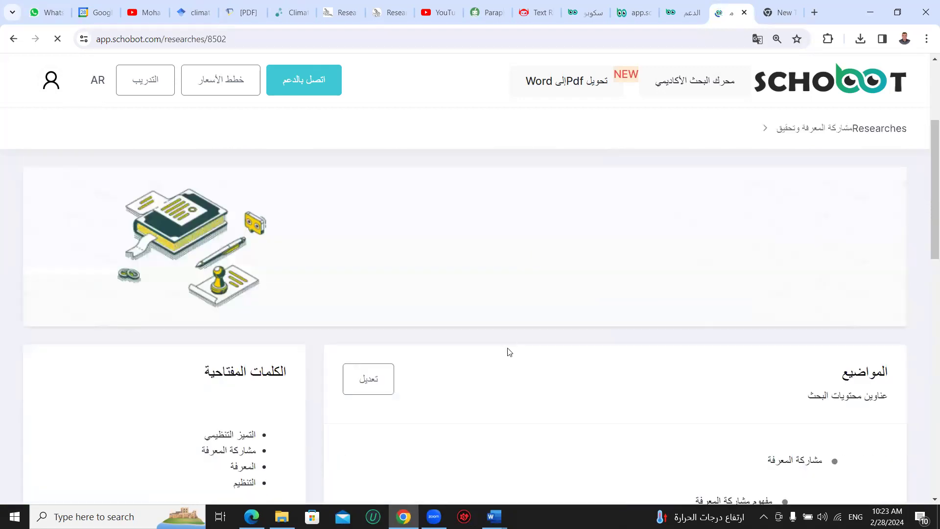
{"action": "left_click", "coordinate": [390, 382]}
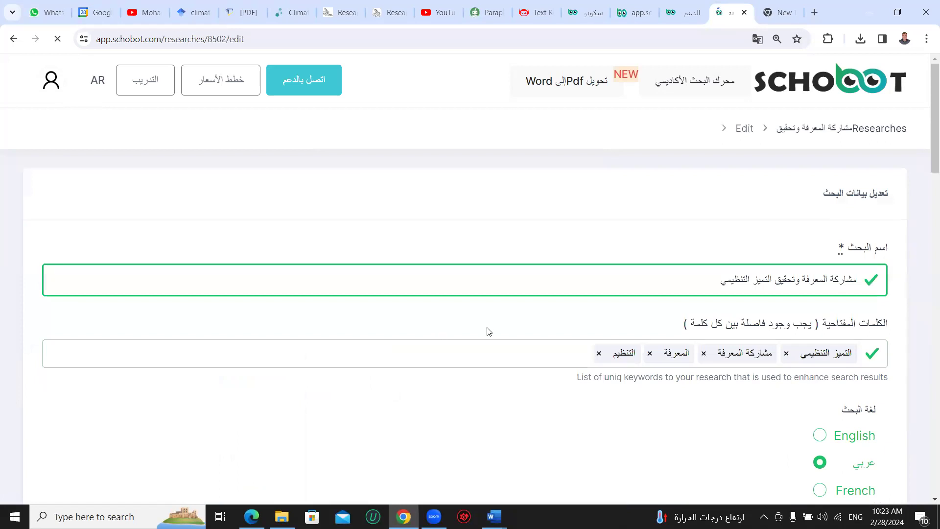
- Enlarge the research edit page by one browser zoom level
{"action": "scroll", "coordinate": [574, 280], "scroll_direction": "down", "scroll_amount": 1}
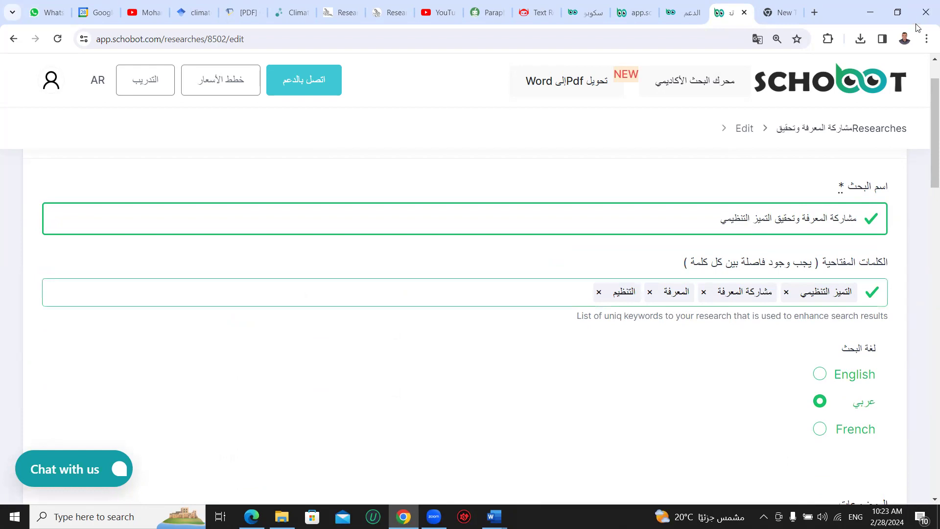
{"action": "left_click", "coordinate": [926, 38]}
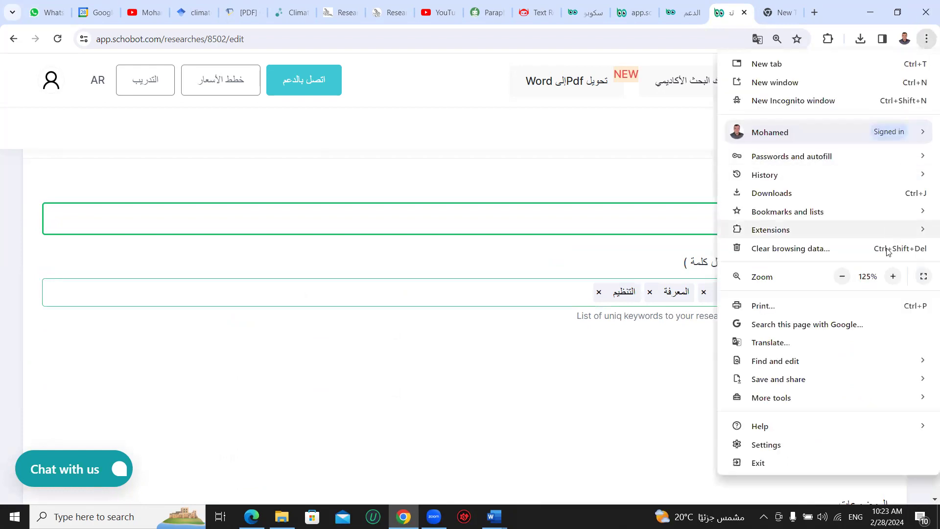
{"action": "left_click", "coordinate": [893, 277]}
{"action": "left_click", "coordinate": [680, 207]}
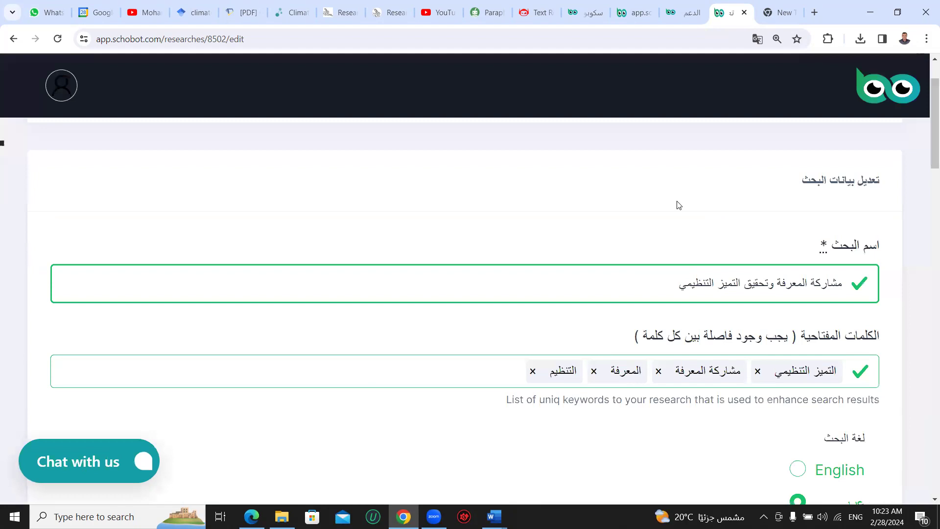
- Read through the research's main topics and subtopics, from مشاركة المعرفة to بعد مشاركة المعرفة
{"action": "scroll", "coordinate": [676, 204], "scroll_direction": "down", "scroll_amount": 3}
{"action": "scroll", "coordinate": [673, 191], "scroll_direction": "down", "scroll_amount": 5}
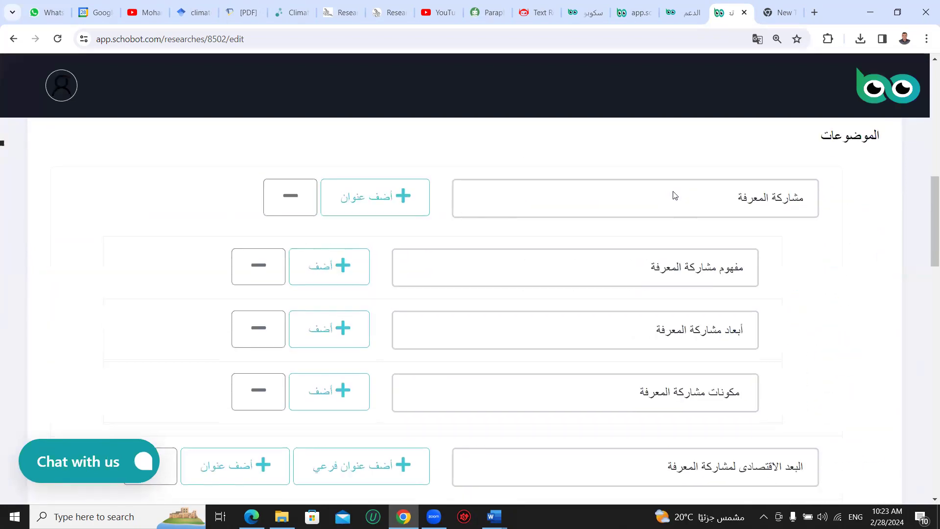
{"action": "scroll", "coordinate": [674, 191], "scroll_direction": "down", "scroll_amount": 3}
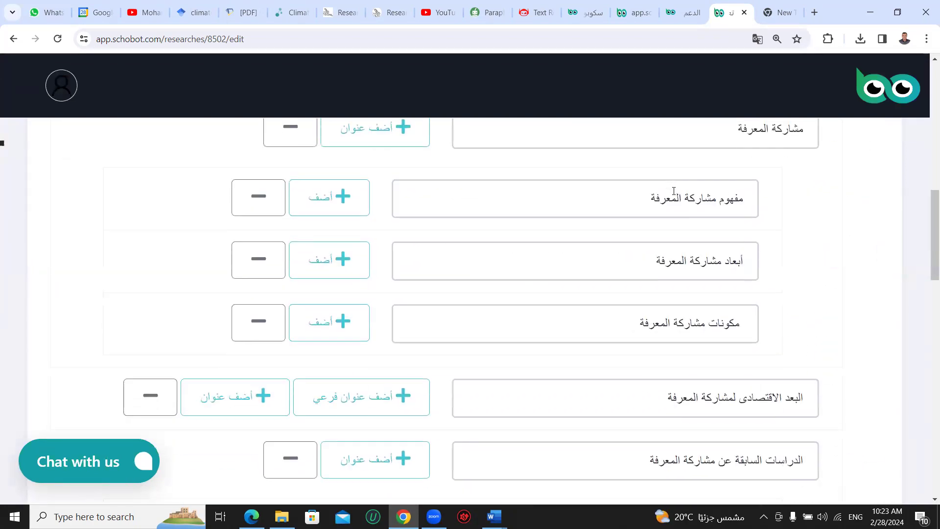
{"action": "scroll", "coordinate": [673, 191], "scroll_direction": "down", "scroll_amount": 3}
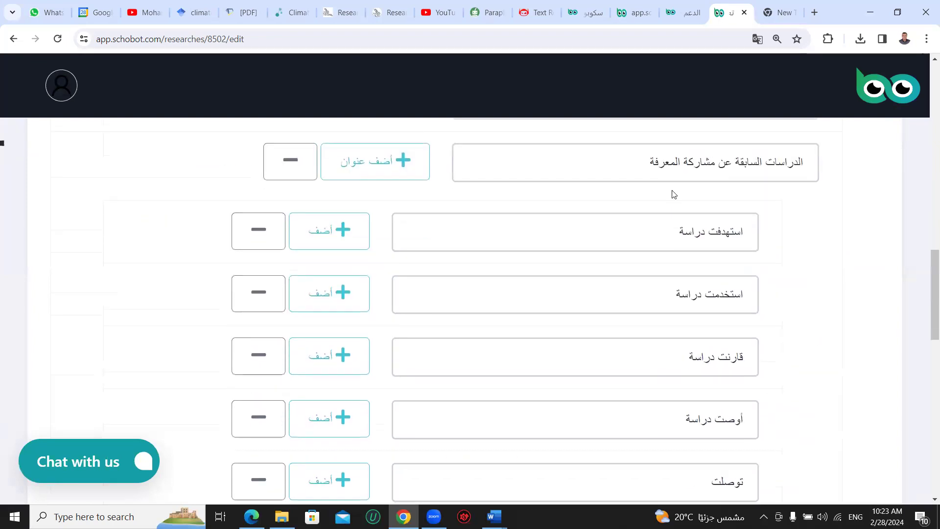
{"action": "scroll", "coordinate": [673, 193], "scroll_direction": "down", "scroll_amount": 6}
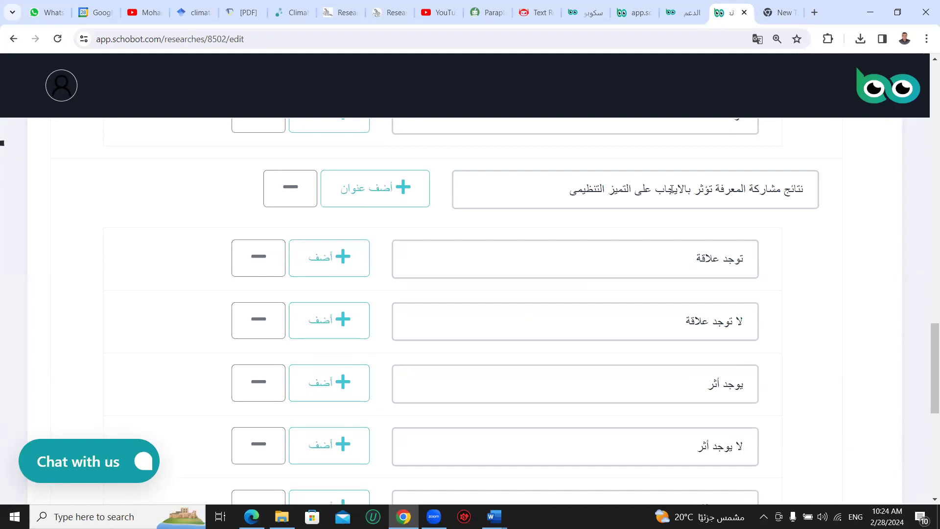
{"action": "scroll", "coordinate": [673, 189], "scroll_direction": "down", "scroll_amount": 2}
{"action": "scroll", "coordinate": [672, 189], "scroll_direction": "down", "scroll_amount": 5}
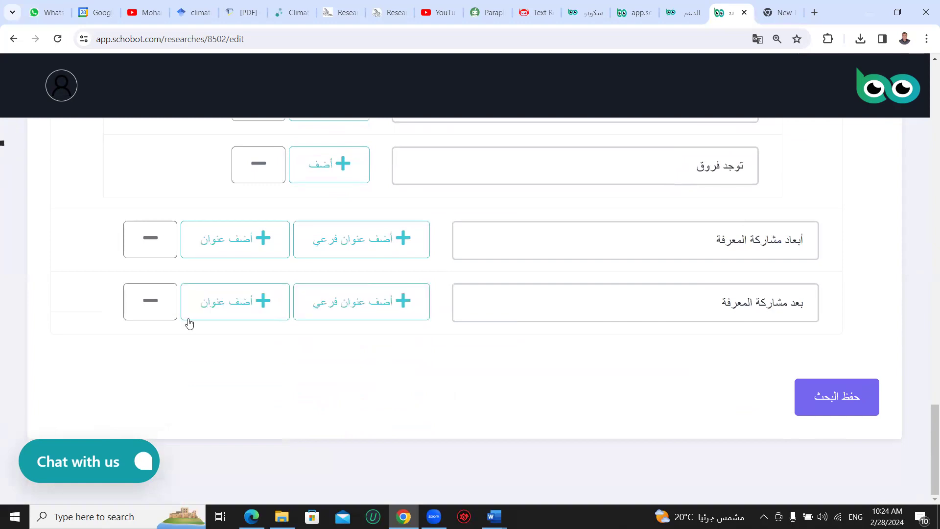
- Add a blank main topic after بعد مشاركة المعرفة and give it two blank subtopics
{"action": "left_click", "coordinate": [218, 313]}
{"action": "left_click", "coordinate": [516, 368]}
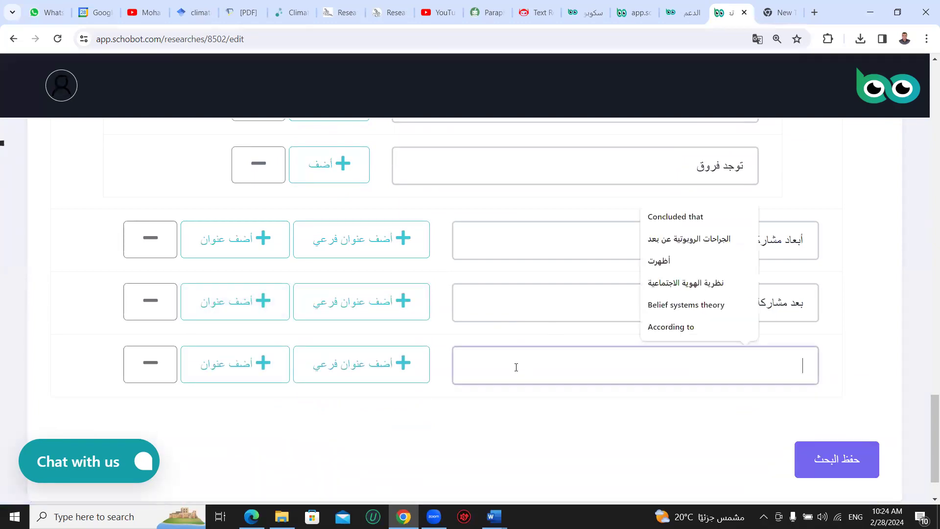
{"action": "left_click", "coordinate": [397, 368]}
{"action": "scroll", "coordinate": [496, 336], "scroll_direction": "down", "scroll_amount": 2}
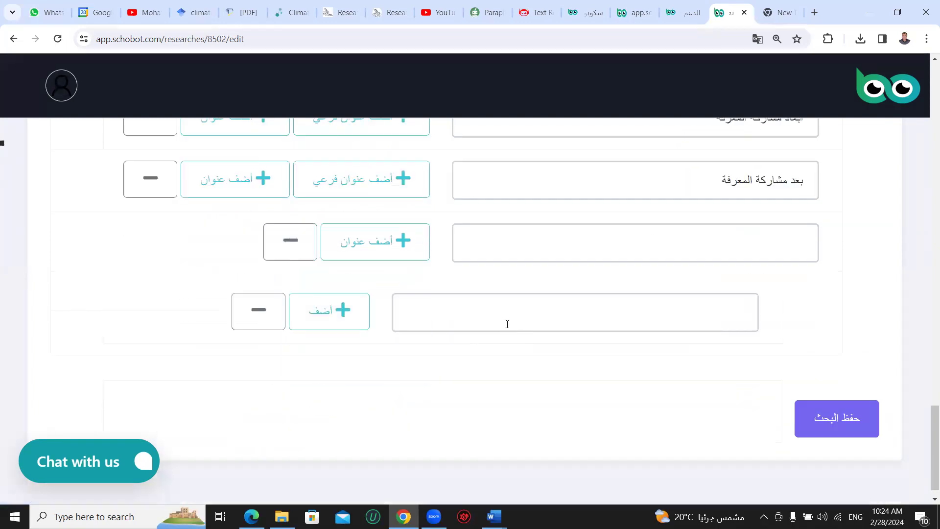
{"action": "left_click", "coordinate": [339, 324]}
{"action": "left_click", "coordinate": [482, 319]}
{"action": "left_click", "coordinate": [442, 379]}
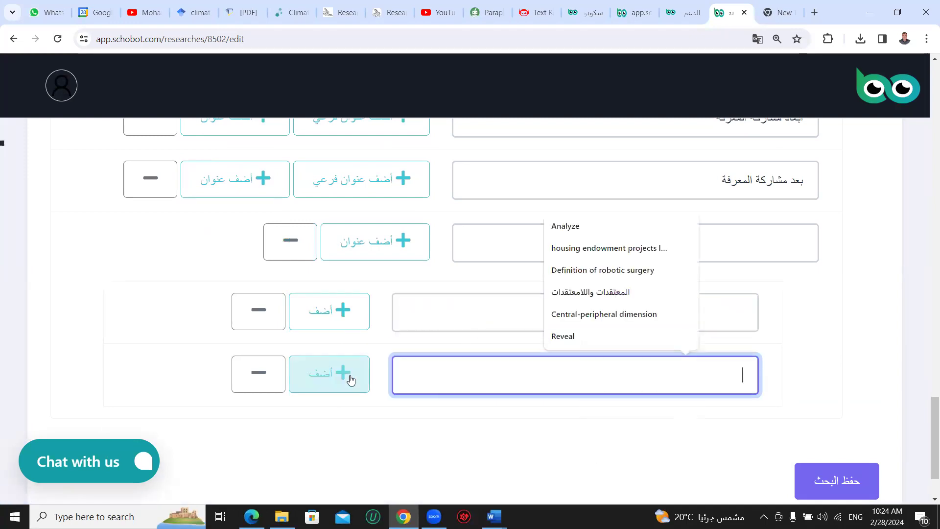
- Add two more blank subtopics under the blank main topic at the end of the outline and save the research
{"action": "left_click", "coordinate": [342, 374]}
{"action": "scroll", "coordinate": [343, 373], "scroll_direction": "down", "scroll_amount": 2}
{"action": "left_click", "coordinate": [449, 315]}
{"action": "left_click", "coordinate": [362, 323]}
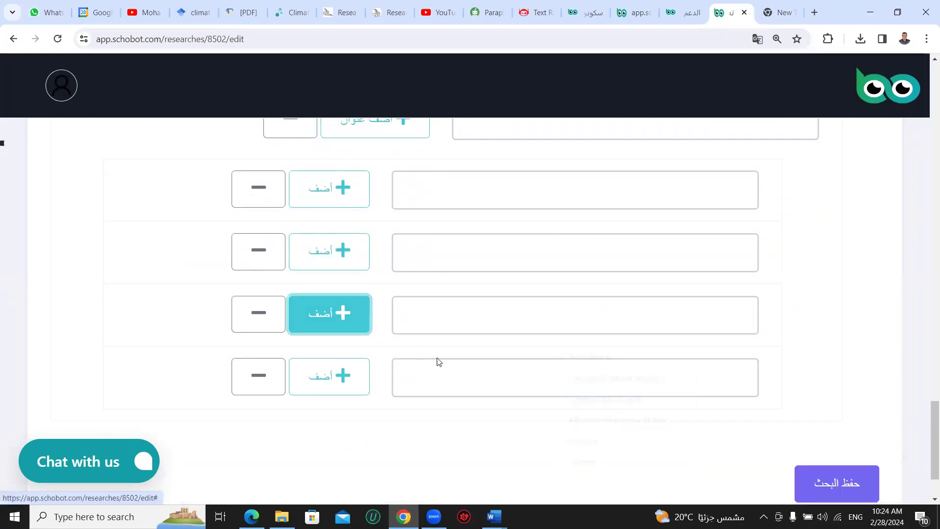
{"action": "left_click", "coordinate": [438, 365]}
{"action": "scroll", "coordinate": [703, 351], "scroll_direction": "down", "scroll_amount": 2}
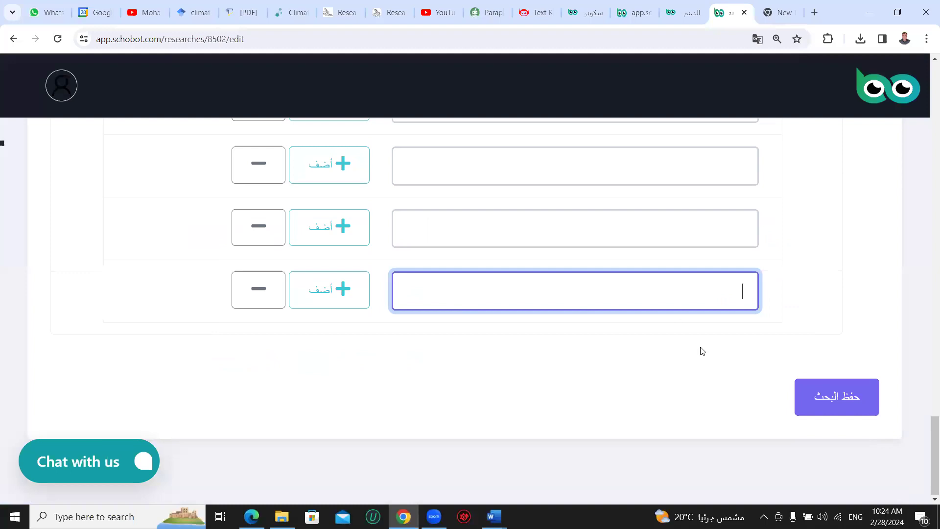
{"action": "left_click", "coordinate": [824, 397]}
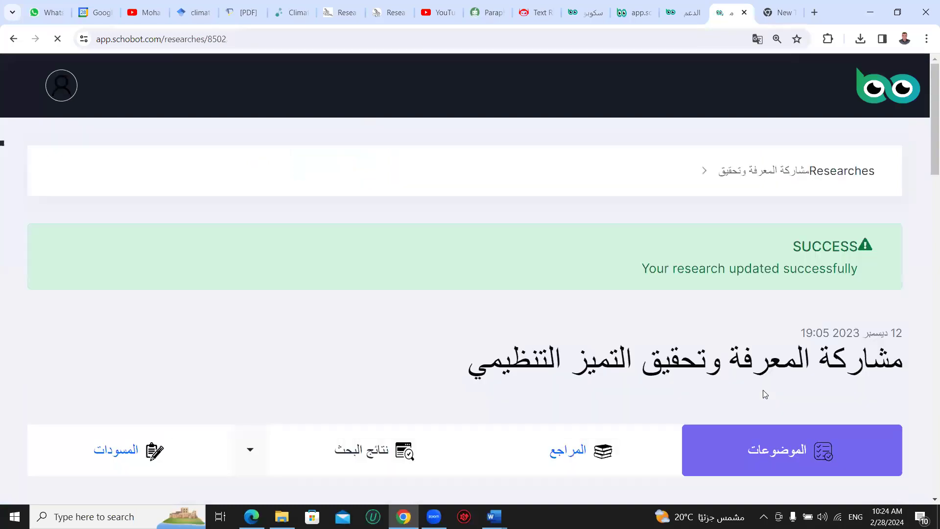
- Look over the saved research's topics and keywords, open its edit page briefly and return to the research page
{"action": "scroll", "coordinate": [583, 277], "scroll_direction": "down", "scroll_amount": 6}
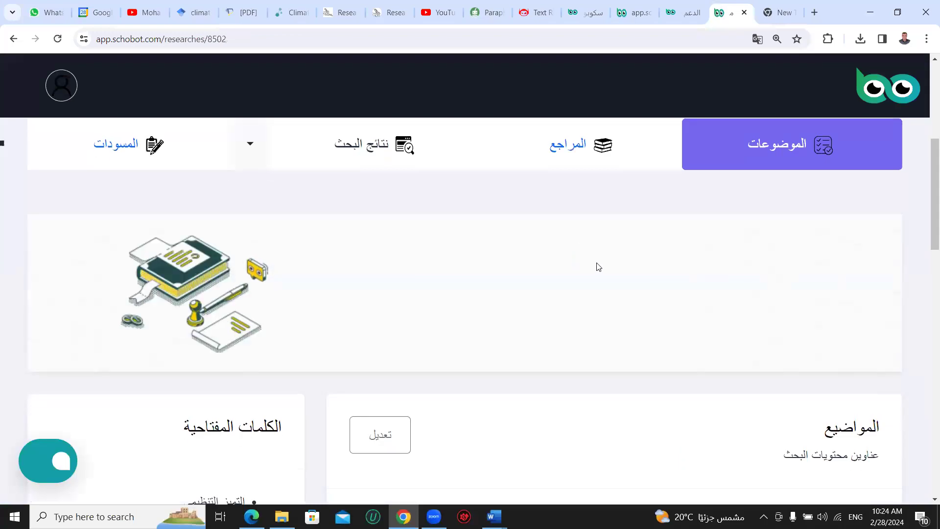
{"action": "scroll", "coordinate": [586, 247], "scroll_direction": "down", "scroll_amount": 9}
{"action": "scroll", "coordinate": [600, 268], "scroll_direction": "up", "scroll_amount": 7}
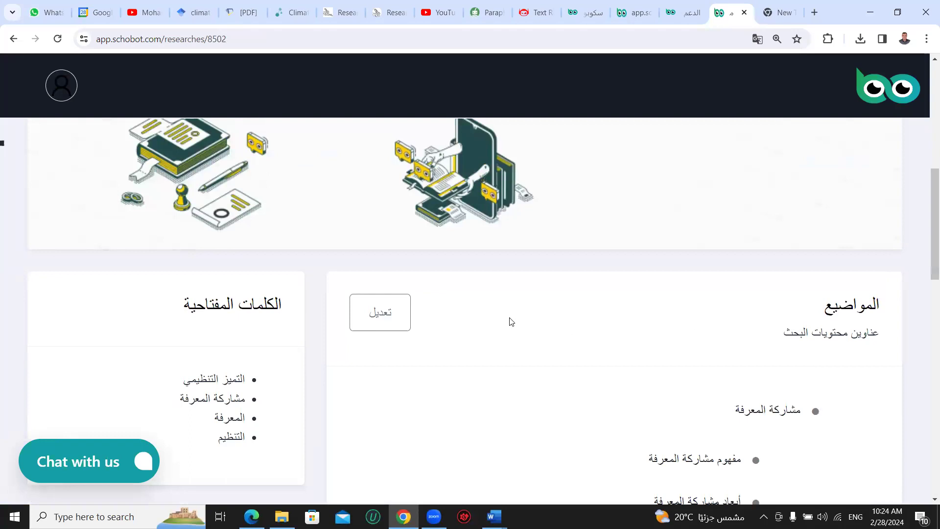
{"action": "left_click", "coordinate": [379, 319]}
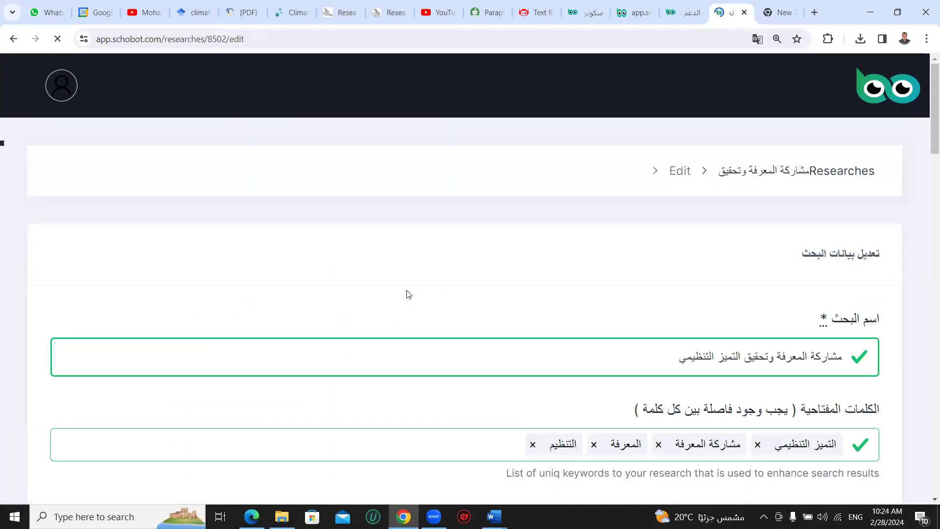
{"action": "left_click", "coordinate": [11, 39]}
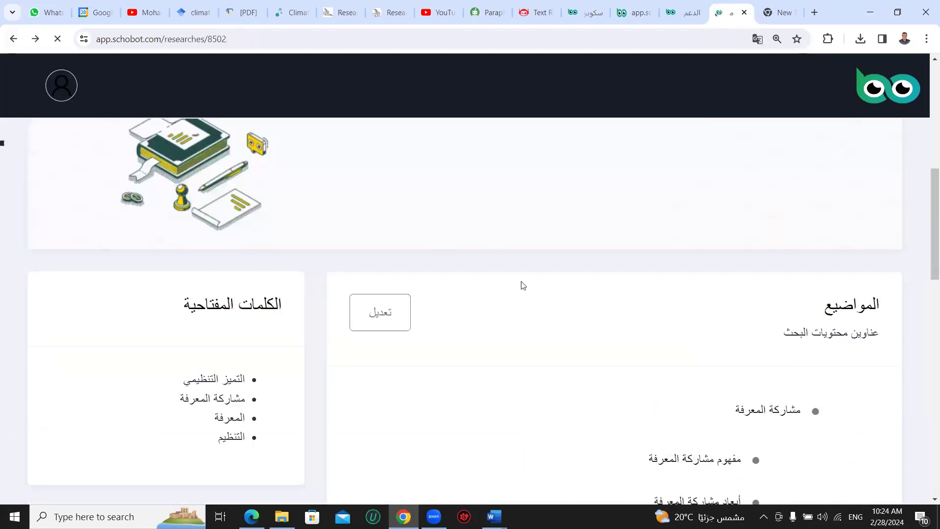
- Open the research's references section (المراجع) and start adding a new reference
{"action": "scroll", "coordinate": [523, 287], "scroll_direction": "up", "scroll_amount": 5}
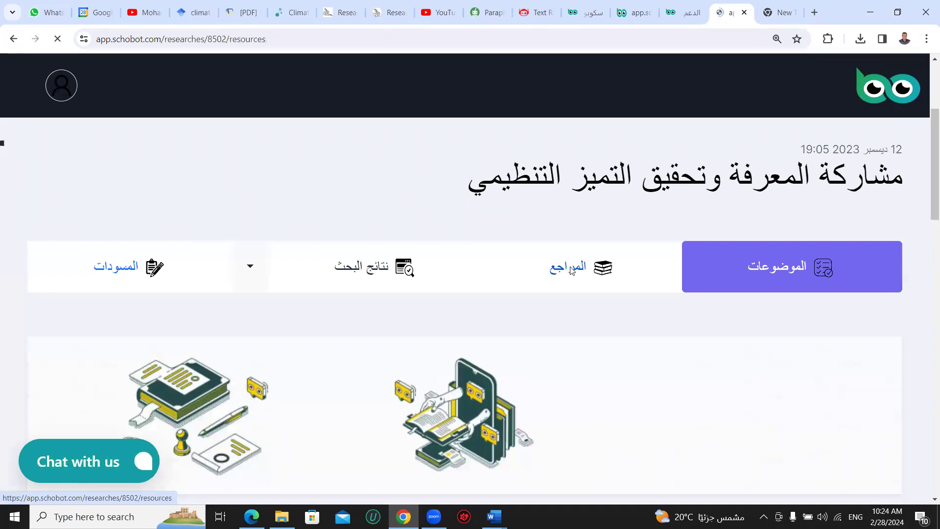
{"action": "left_click", "coordinate": [572, 270]}
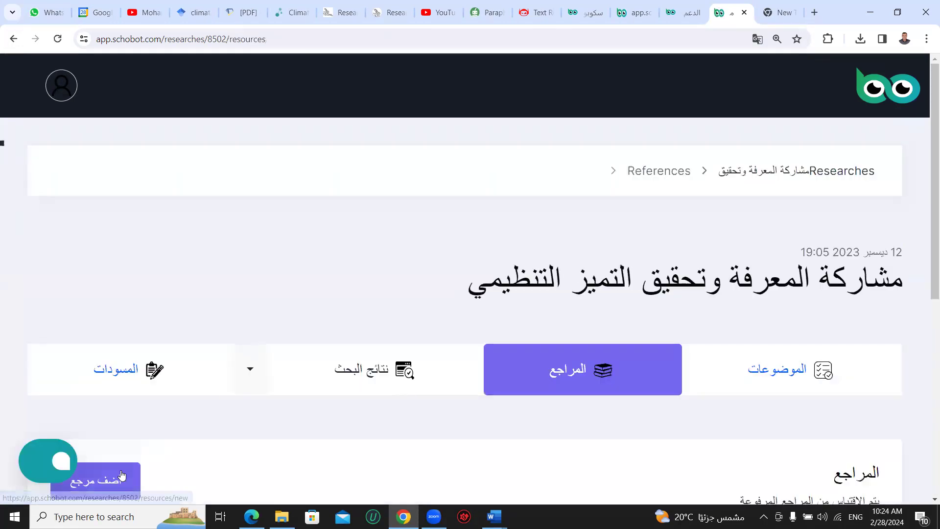
{"action": "left_click", "coordinate": [142, 459]}
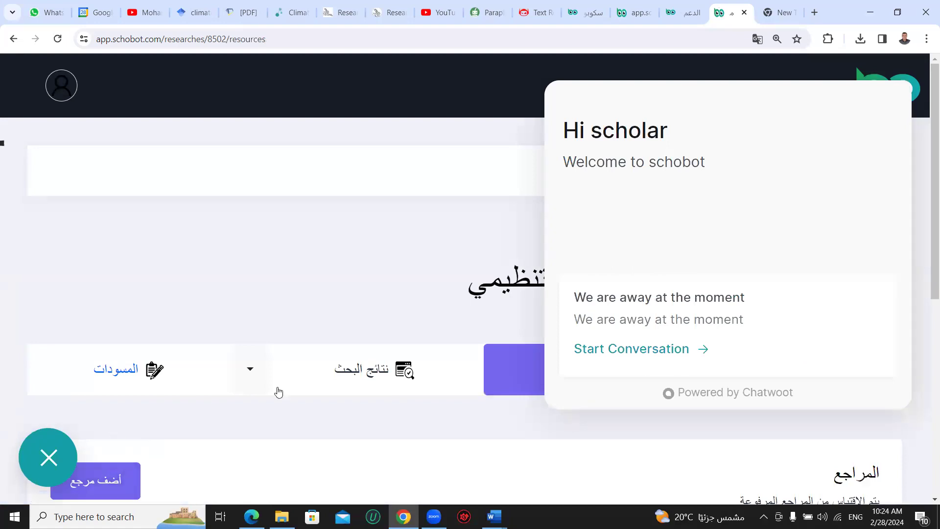
{"action": "left_click", "coordinate": [47, 462]}
{"action": "left_click", "coordinate": [92, 486]}
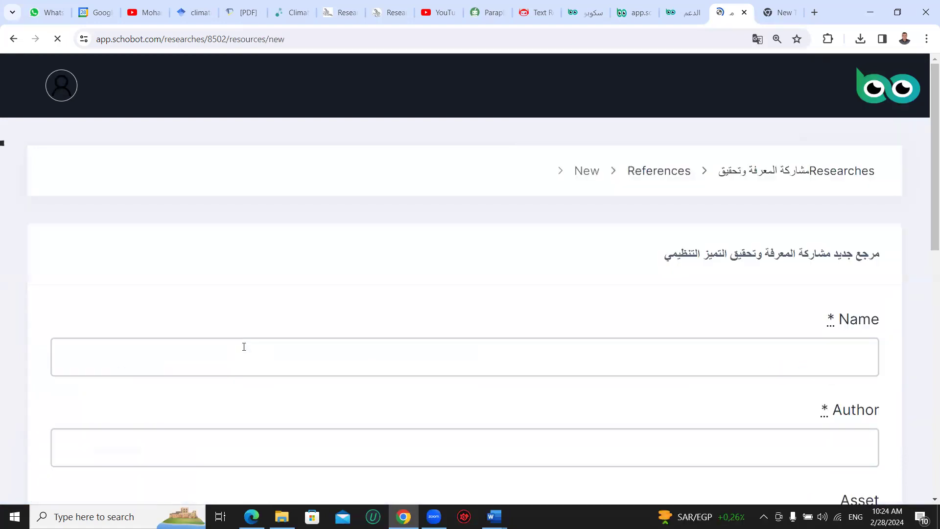
- Examine the required Name and Author fields of the new reference form
{"action": "scroll", "coordinate": [416, 257], "scroll_direction": "down", "scroll_amount": 2}
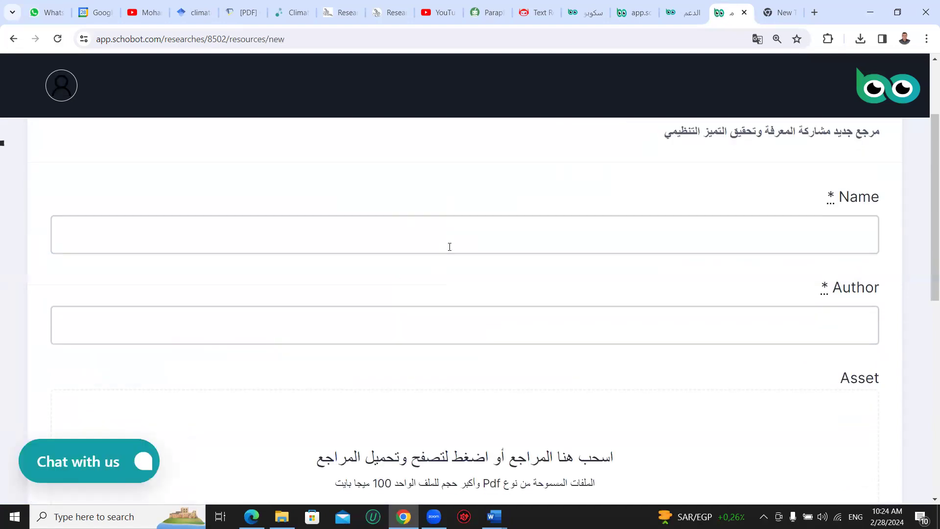
{"action": "left_click", "coordinate": [450, 245]}
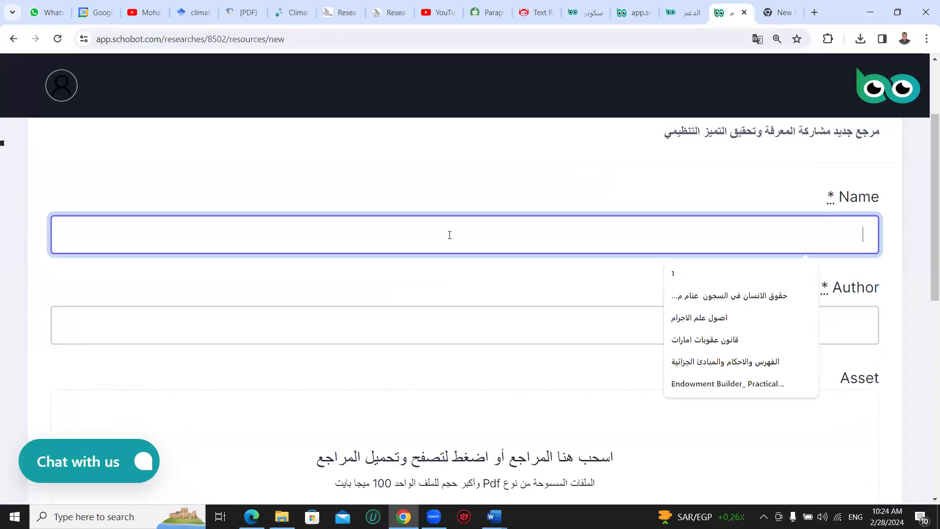
{"action": "left_click", "coordinate": [430, 327]}
{"action": "left_click", "coordinate": [437, 237]}
{"action": "left_click", "coordinate": [431, 318]}
{"action": "left_click", "coordinate": [427, 235]}
{"action": "left_click", "coordinate": [422, 319]}
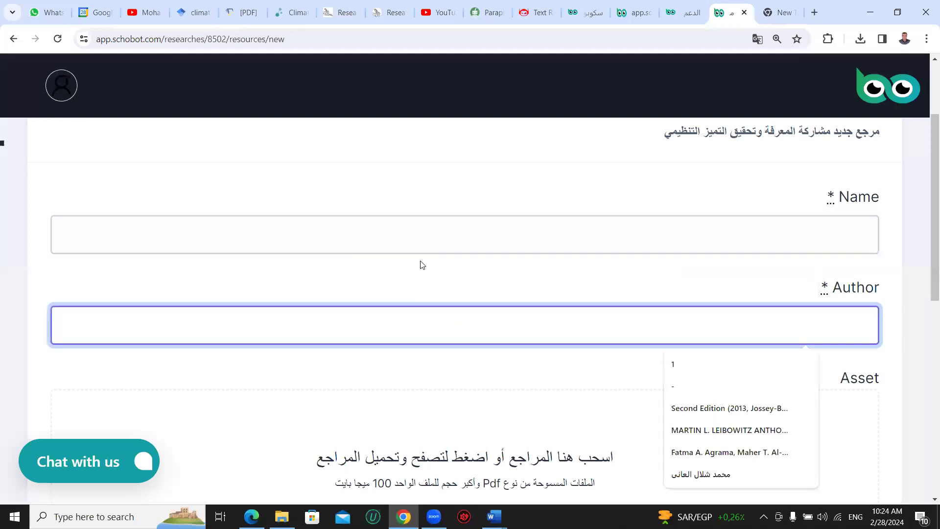
{"action": "left_click", "coordinate": [430, 237]}
{"action": "left_click", "coordinate": [409, 314]}
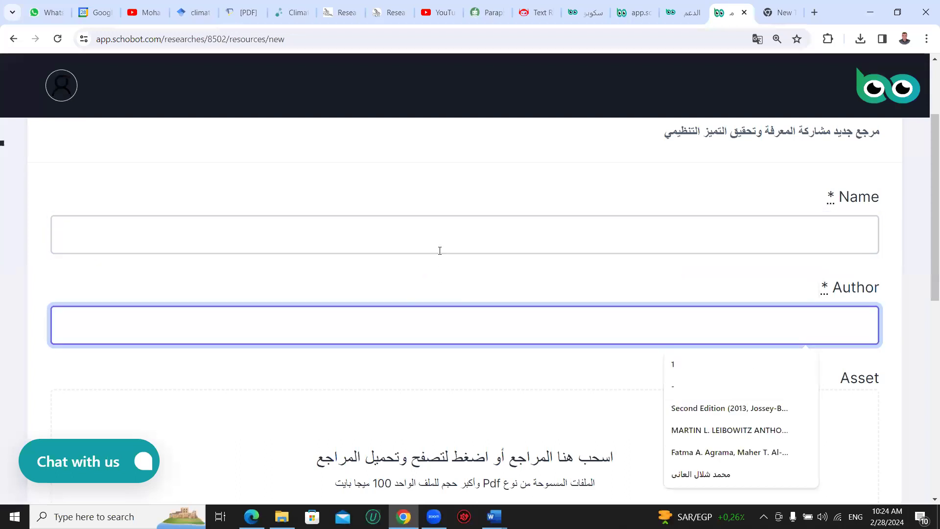
{"action": "left_click", "coordinate": [440, 249]}
{"action": "left_click", "coordinate": [420, 320]}
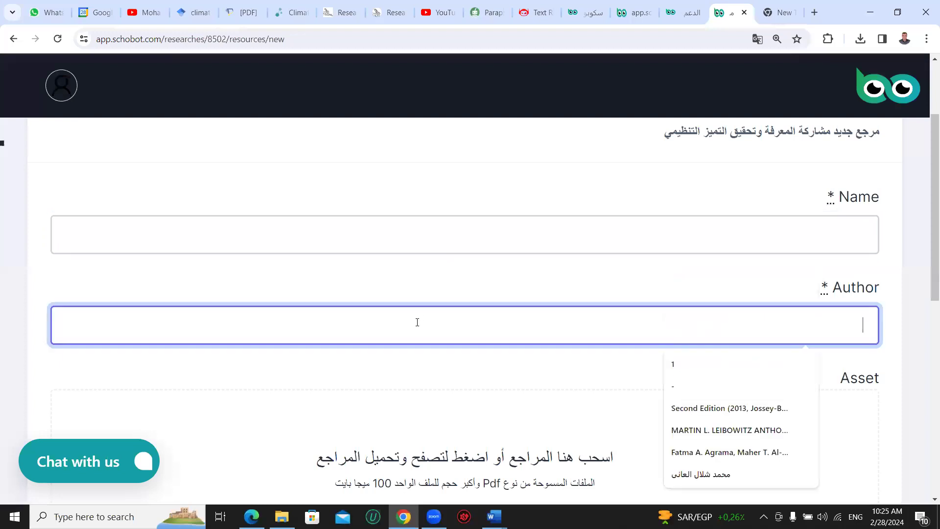
{"action": "left_click", "coordinate": [435, 233]}
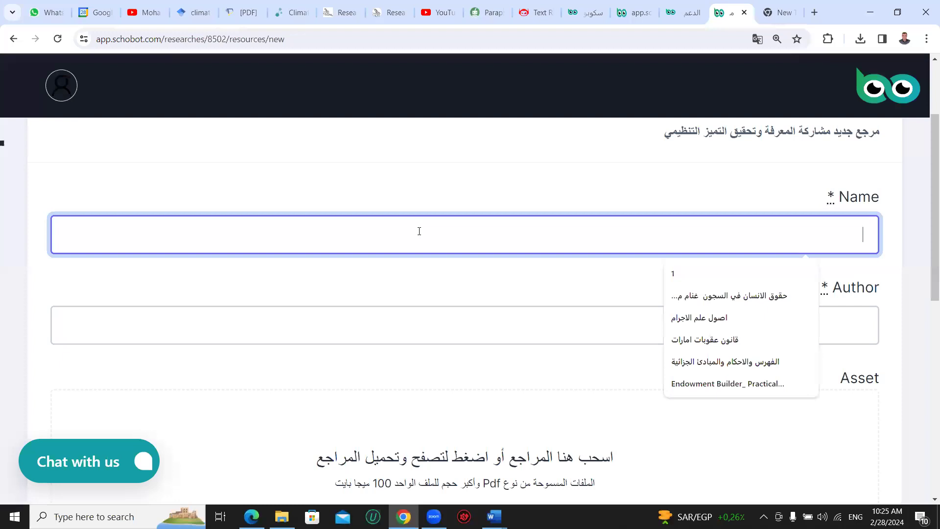
{"action": "left_click", "coordinate": [428, 192]}
- Fill in the new reference's Author with the saved entry 1
{"action": "left_click", "coordinate": [455, 331]}
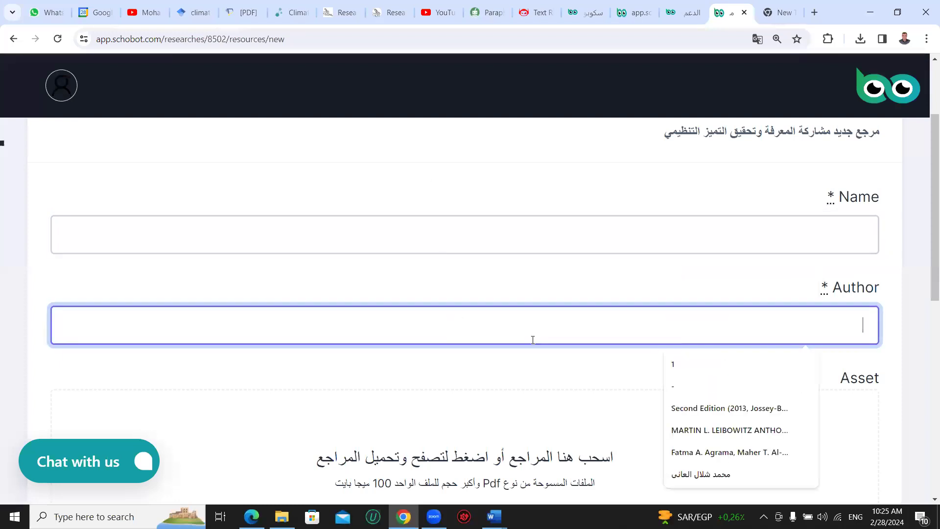
{"action": "key", "text": "Down"}
{"action": "key", "text": "Return"}
- Attach the first PDF from the مياه folder as the new reference's asset and view the language options below it
{"action": "scroll", "coordinate": [573, 279], "scroll_direction": "down", "scroll_amount": 4}
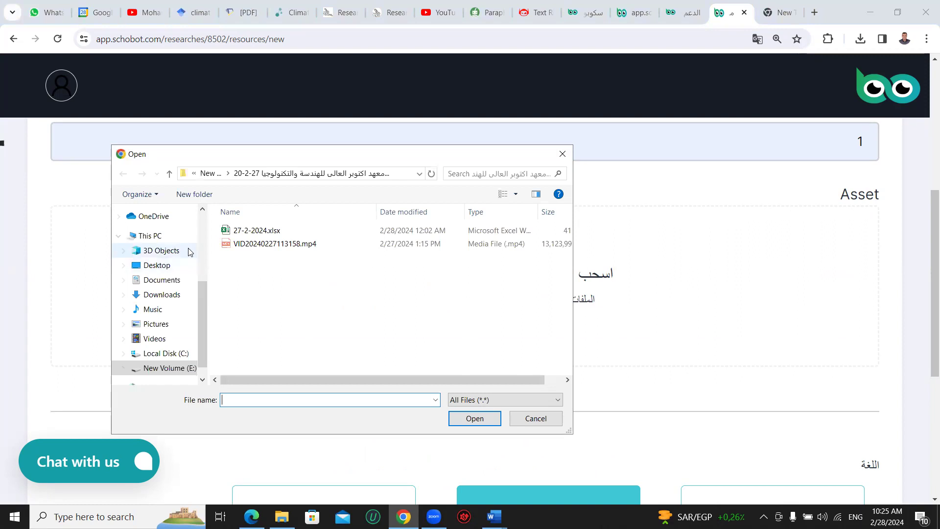
{"action": "scroll", "coordinate": [200, 222], "scroll_direction": "up", "scroll_amount": 3}
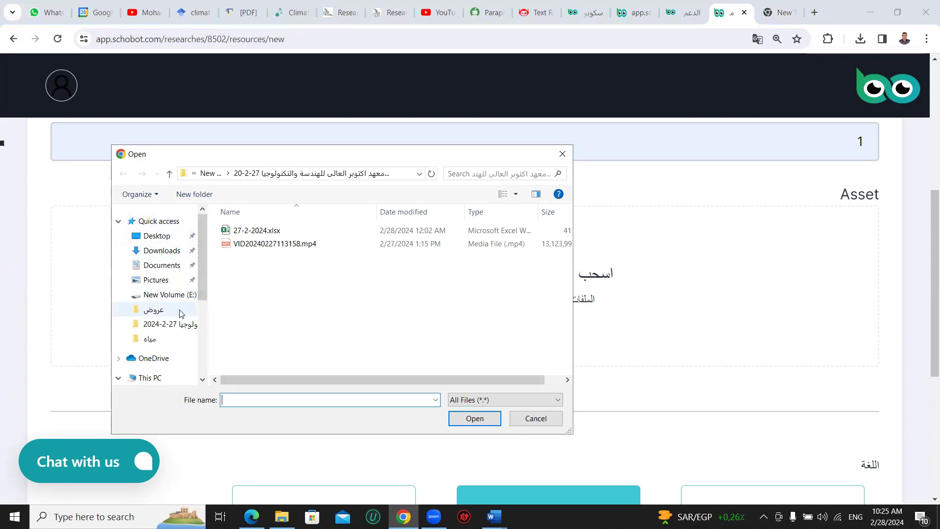
{"action": "left_click", "coordinate": [150, 339]}
{"action": "double_click", "coordinate": [284, 230]}
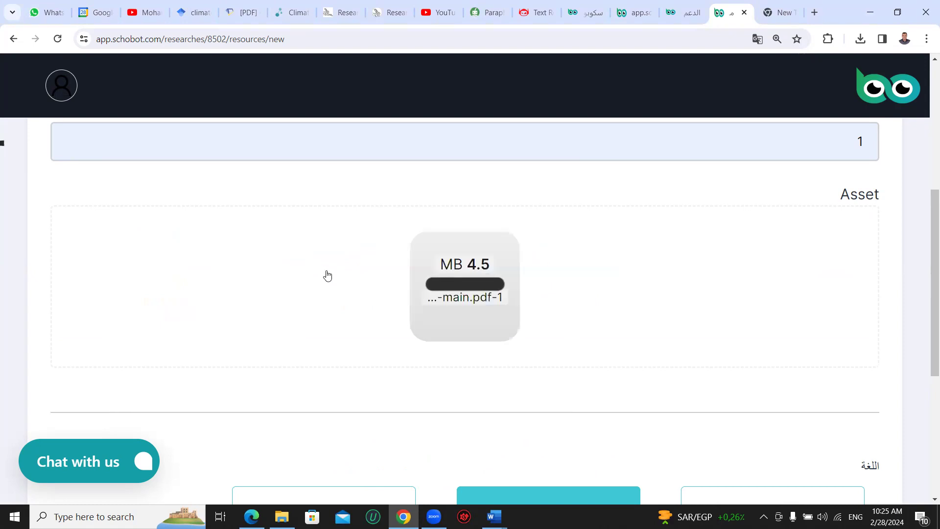
{"action": "scroll", "coordinate": [327, 275], "scroll_direction": "down", "scroll_amount": 3}
{"action": "scroll", "coordinate": [328, 276], "scroll_direction": "down", "scroll_amount": 3}
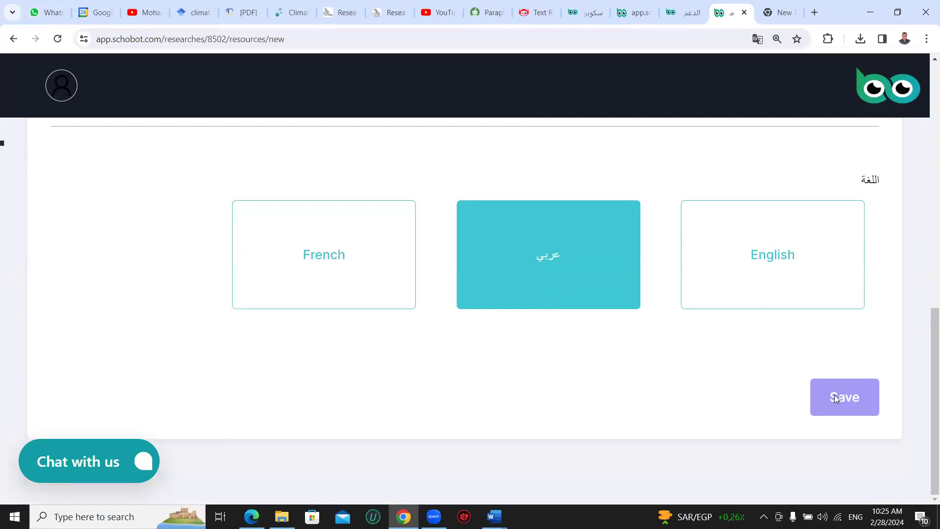
- In Google Scholar, copy the APA citation of the article "Are we adapting to climate change?"
{"action": "left_click", "coordinate": [204, 5]}
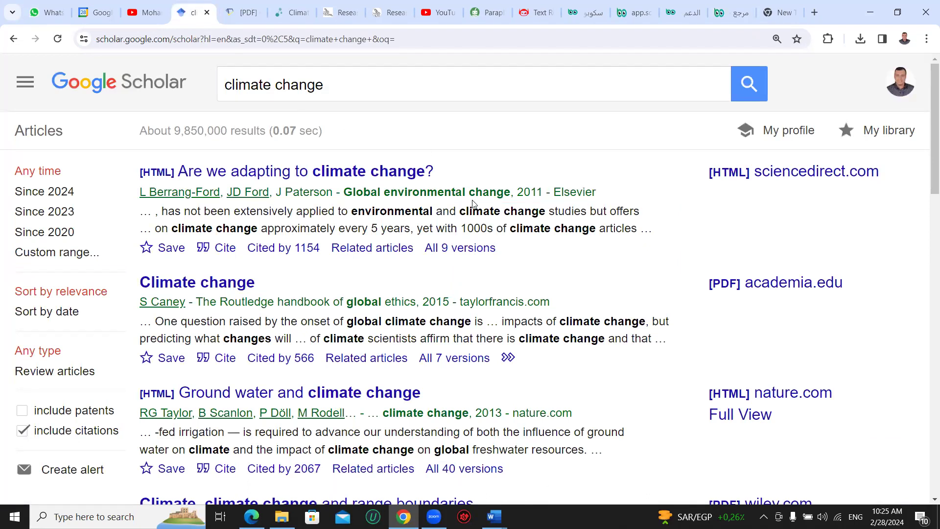
{"action": "left_click", "coordinate": [225, 250]}
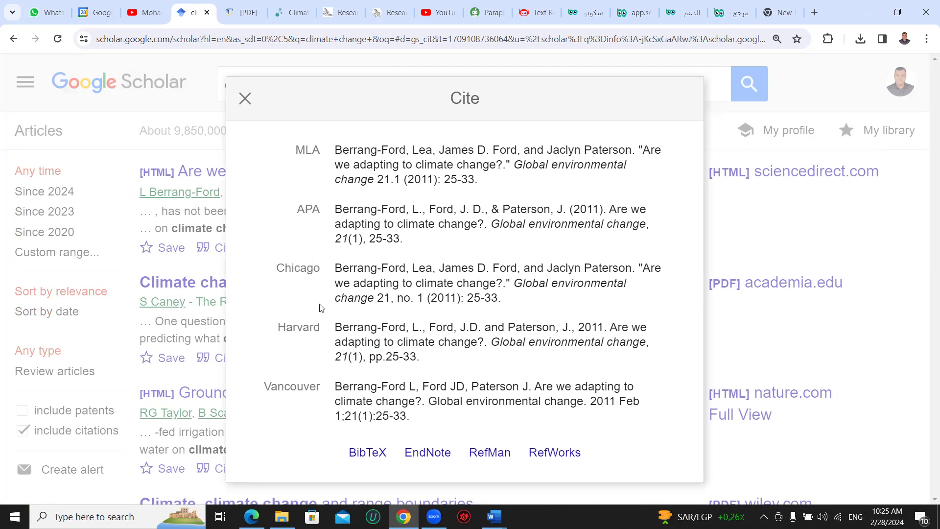
{"action": "triple_click", "coordinate": [366, 216]}
{"action": "key", "text": "ctrl+c"}
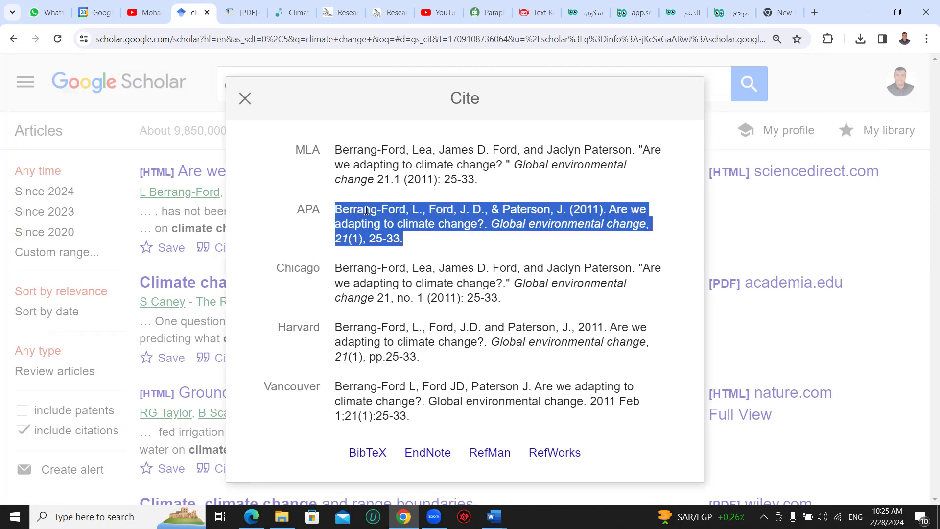
{"action": "right_click", "coordinate": [367, 218]}
{"action": "left_click", "coordinate": [387, 224]}
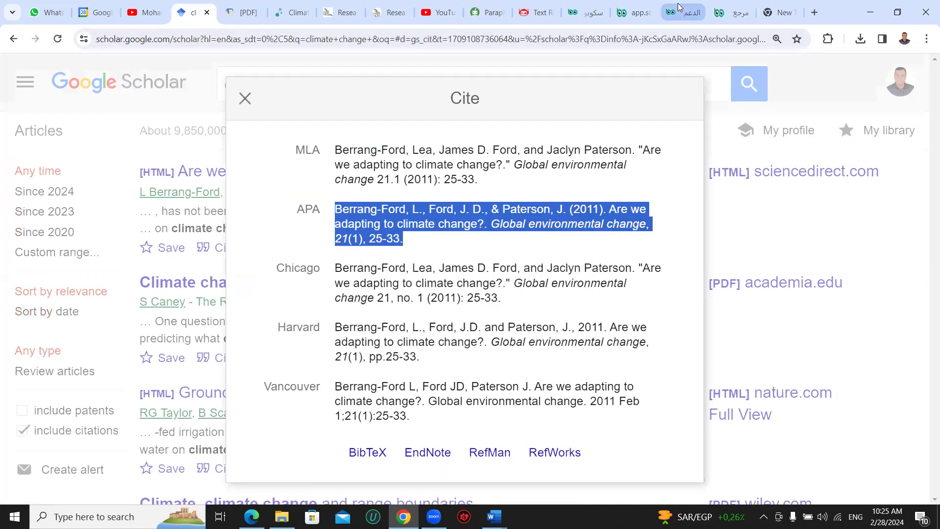
- Return to the Schobot reference form and paste the copied APA citation as the reference's Name
{"action": "left_click", "coordinate": [728, 13]}
{"action": "scroll", "coordinate": [596, 126], "scroll_direction": "up", "scroll_amount": 8}
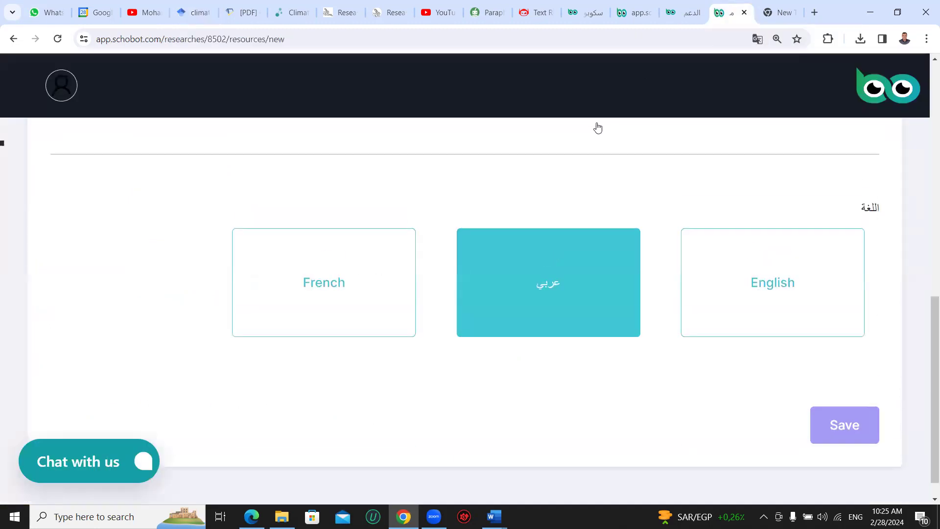
{"action": "scroll", "coordinate": [519, 226], "scroll_direction": "down", "scroll_amount": 4}
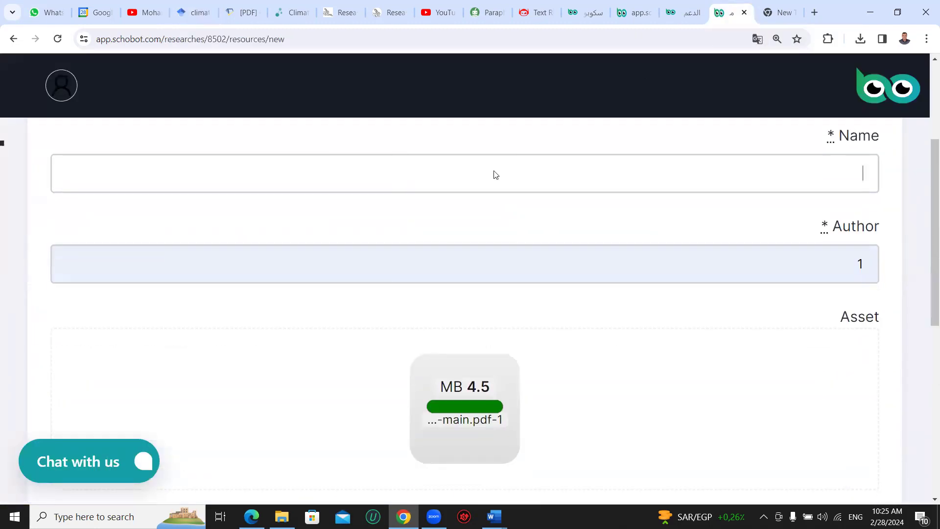
{"action": "right_click", "coordinate": [495, 175]}
{"action": "left_click", "coordinate": [519, 292]}
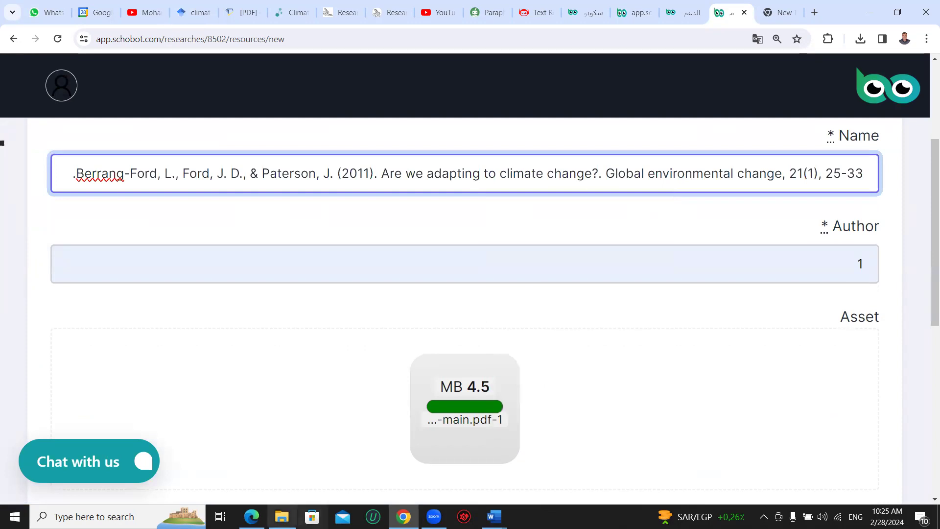
- Switch to Edge, examine the title of the Heihe River eco-compensation article PDF, and return to the reference form in Chrome
{"action": "left_click", "coordinate": [251, 516]}
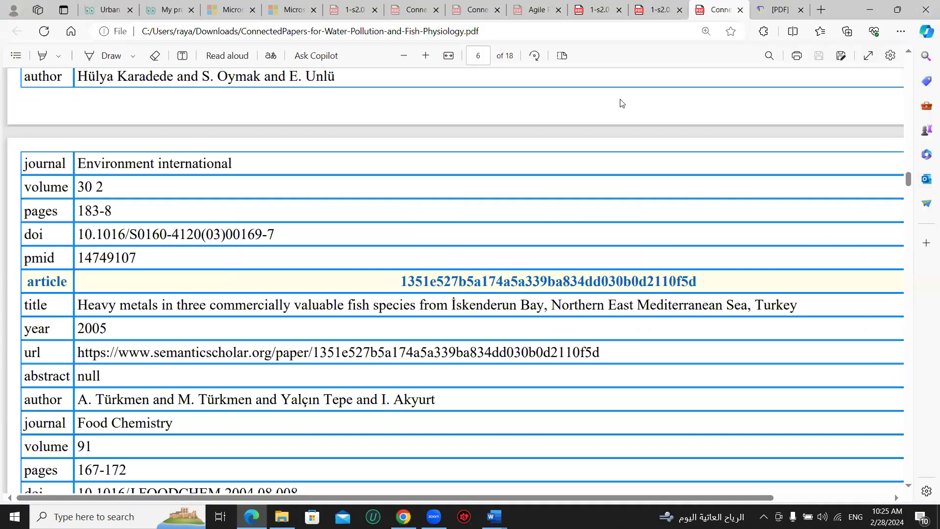
{"action": "left_click", "coordinate": [654, 10]}
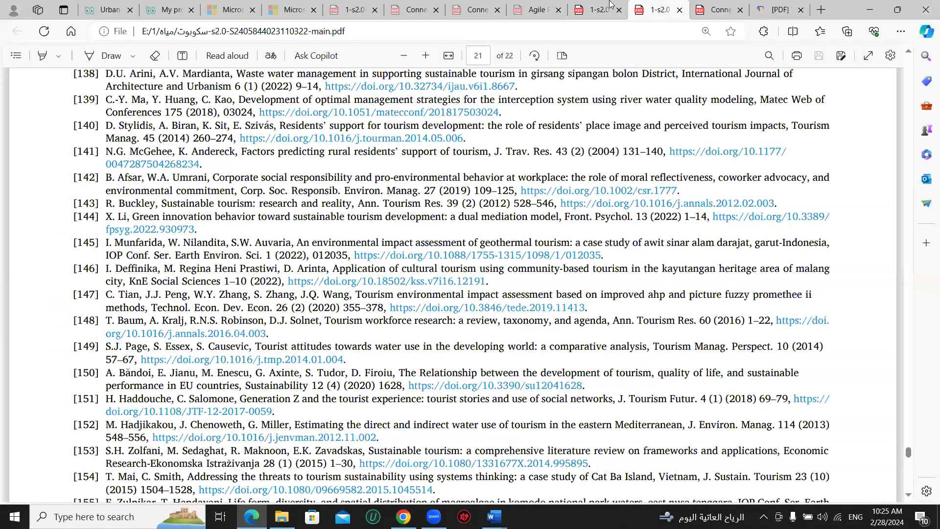
{"action": "left_click", "coordinate": [552, 6]}
{"action": "left_click", "coordinate": [598, 10]}
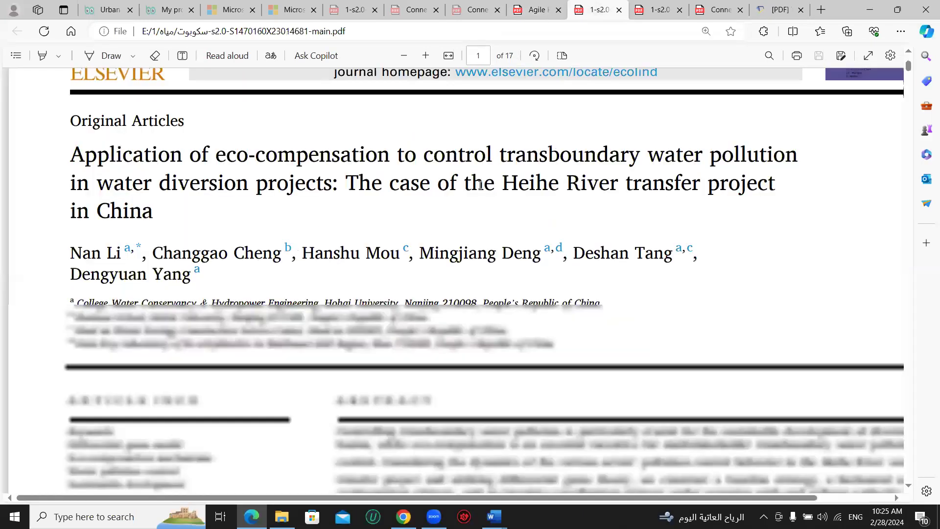
{"action": "left_click_drag", "start_coordinate": [161, 210], "coordinate": [56, 152]}
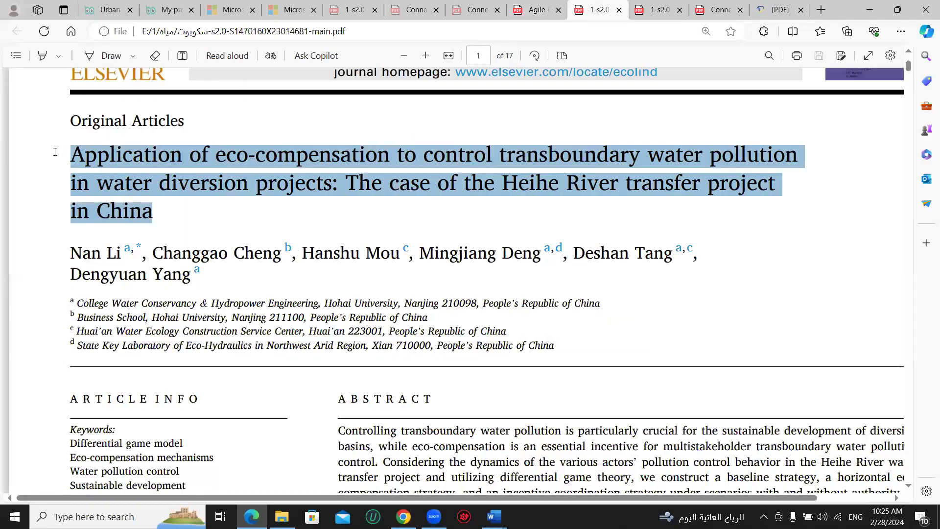
{"action": "left_click", "coordinate": [169, 170]}
{"action": "left_click_drag", "start_coordinate": [158, 211], "coordinate": [57, 131]}
{"action": "left_click", "coordinate": [124, 187]}
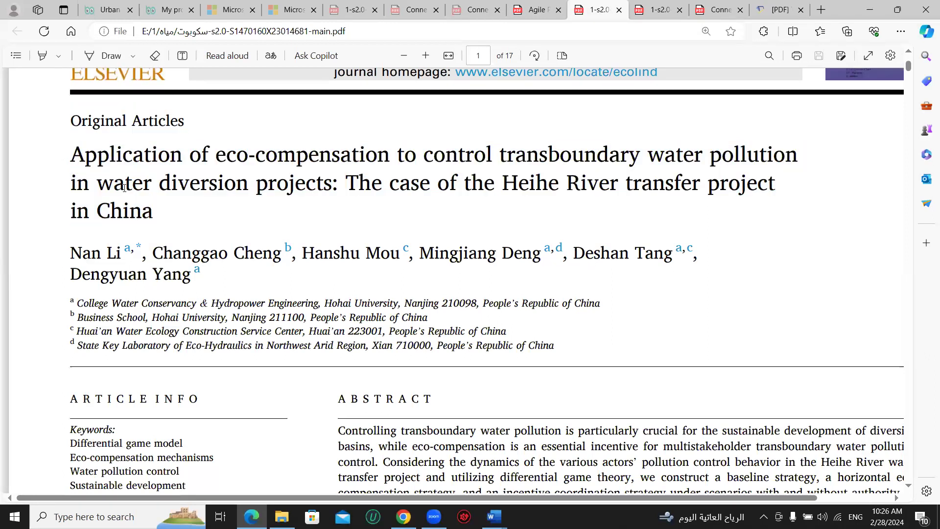
{"action": "left_click", "coordinate": [403, 516]}
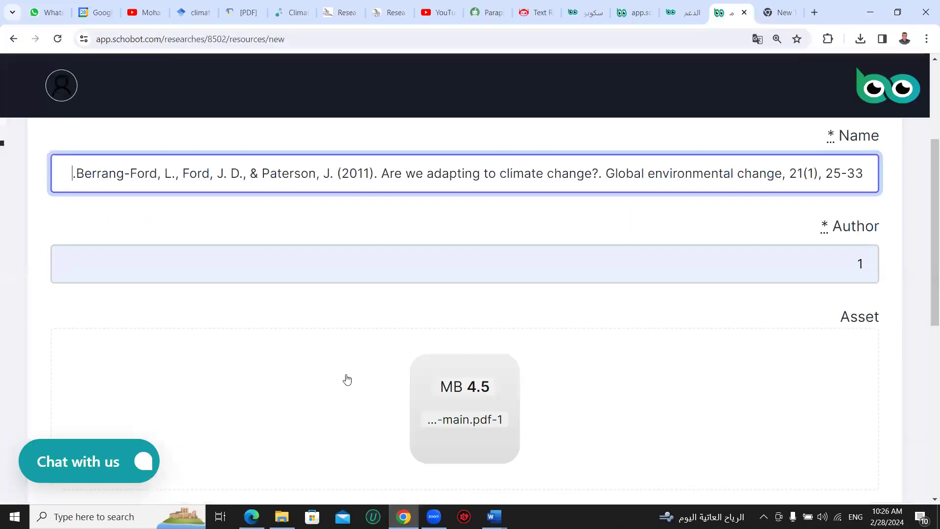
- Check the language choices at the end of the new reference form and return to the research's references list without saving
{"action": "scroll", "coordinate": [274, 340], "scroll_direction": "down", "scroll_amount": 4}
{"action": "scroll", "coordinate": [270, 337], "scroll_direction": "down", "scroll_amount": 5}
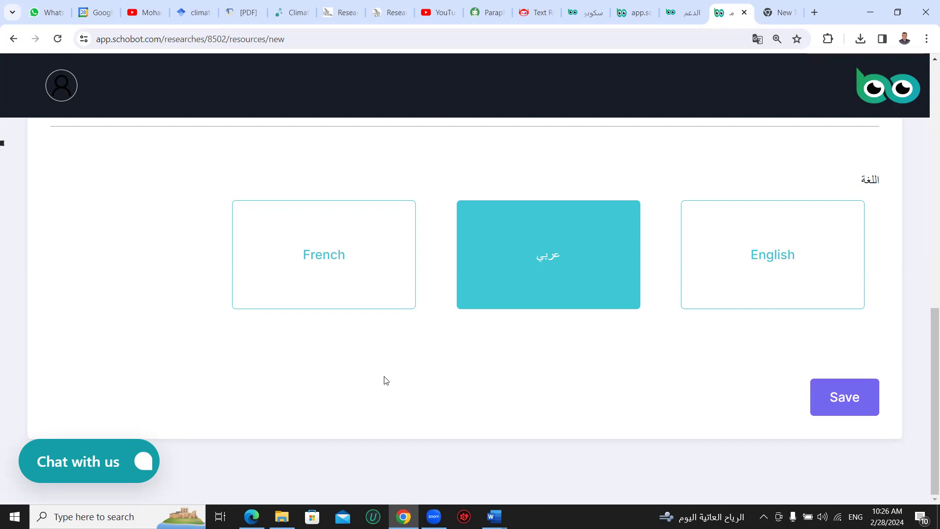
{"action": "left_click", "coordinate": [11, 39]}
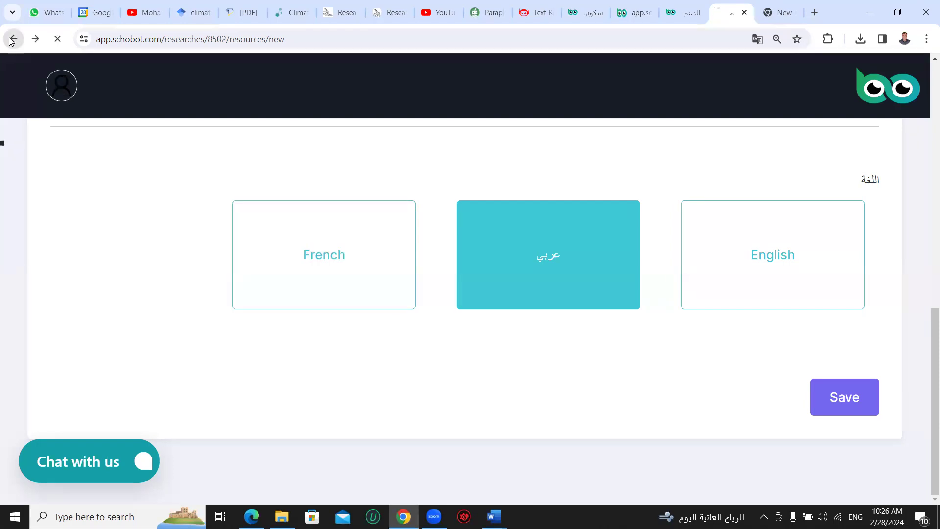
{"action": "scroll", "coordinate": [272, 294], "scroll_direction": "down", "scroll_amount": 6}
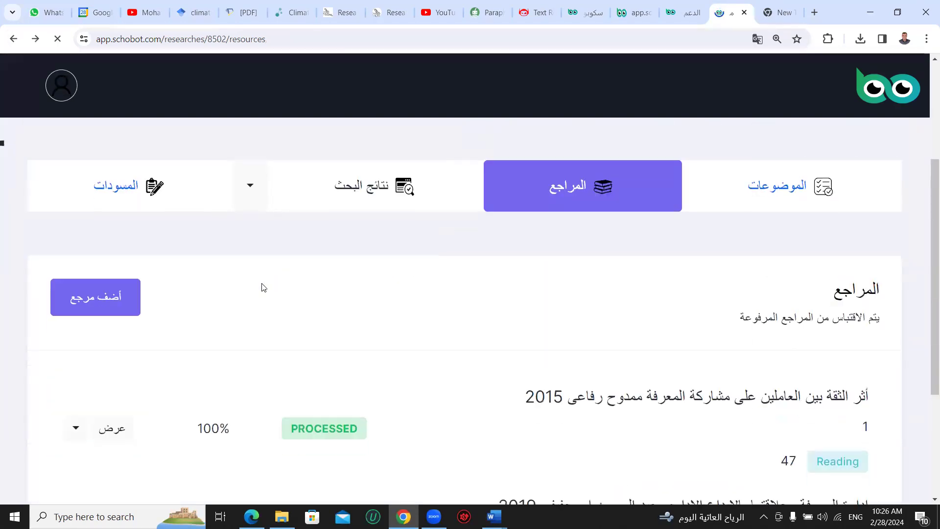
{"action": "scroll", "coordinate": [261, 282], "scroll_direction": "down", "scroll_amount": 1}
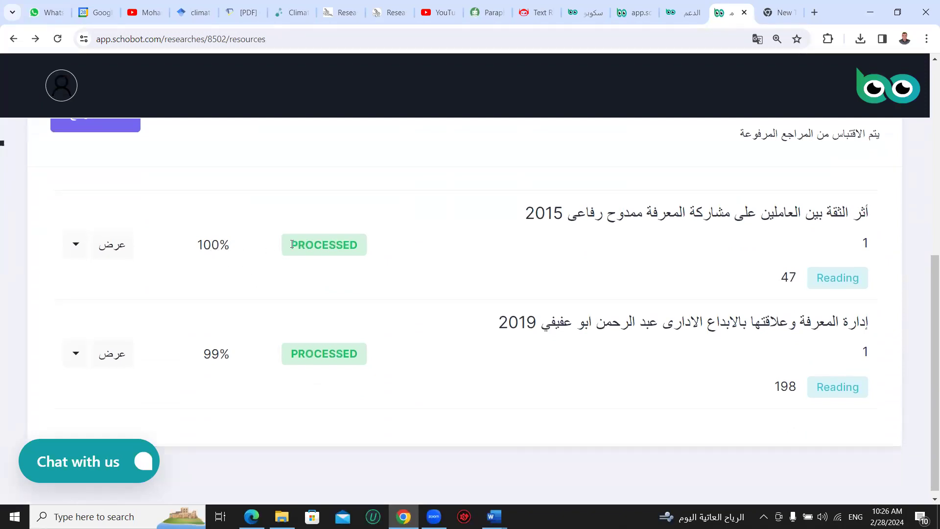
- Open the first listed reference, browse its extracted text from page 1 to page 2, and return to the references list
{"action": "left_click", "coordinate": [114, 247]}
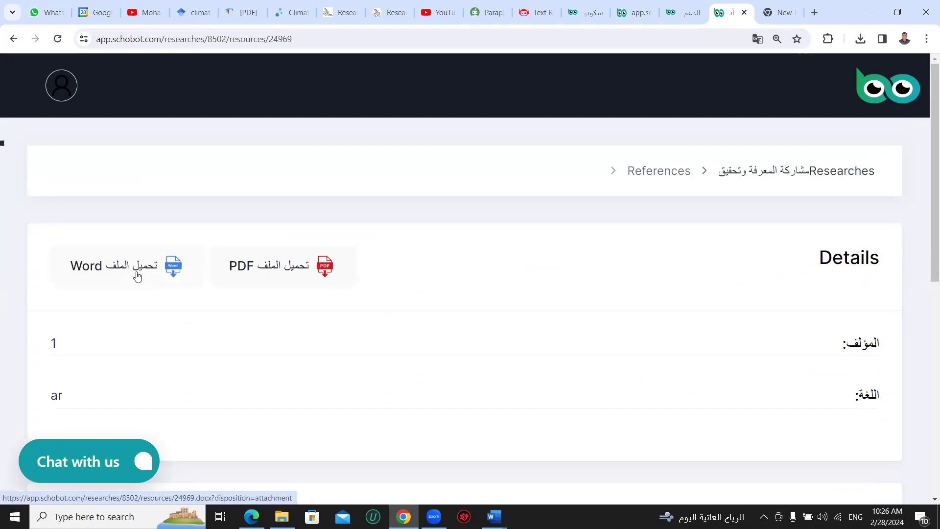
{"action": "scroll", "coordinate": [145, 273], "scroll_direction": "down", "scroll_amount": 5}
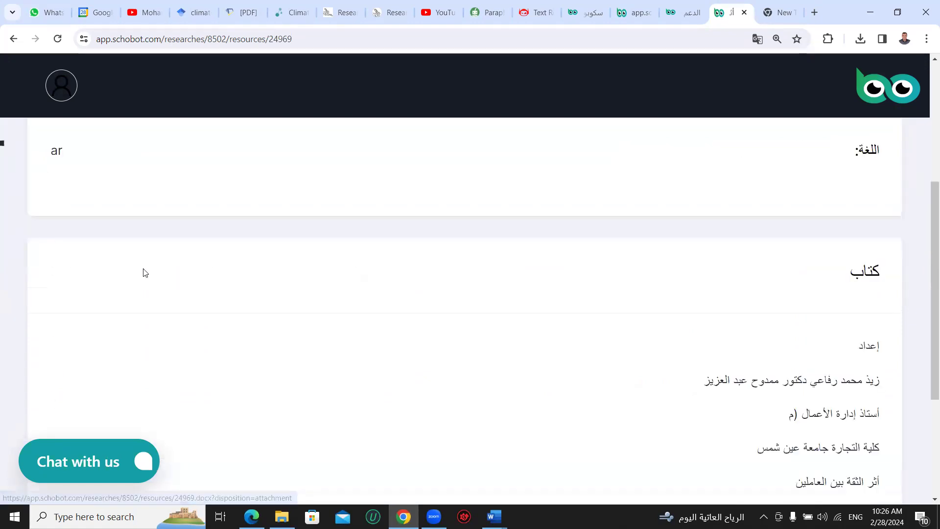
{"action": "scroll", "coordinate": [145, 273], "scroll_direction": "down", "scroll_amount": 3}
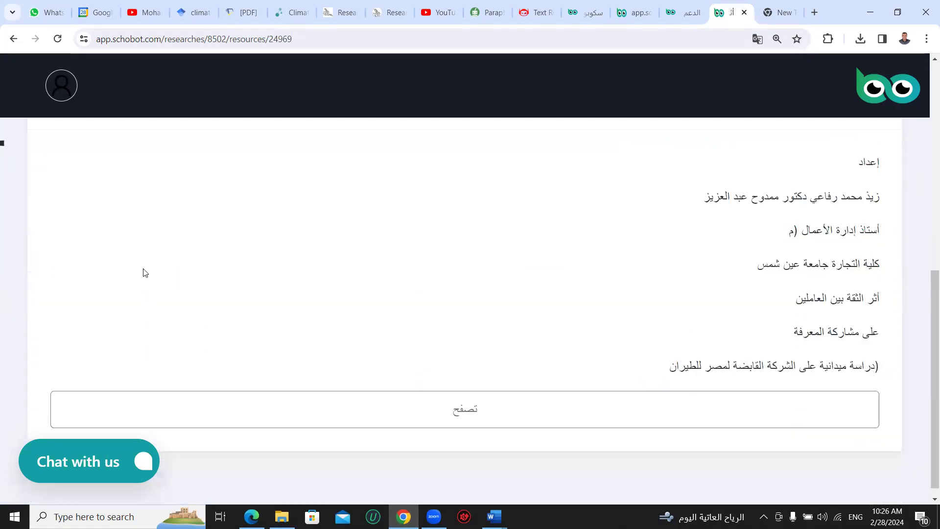
{"action": "left_click", "coordinate": [389, 410]}
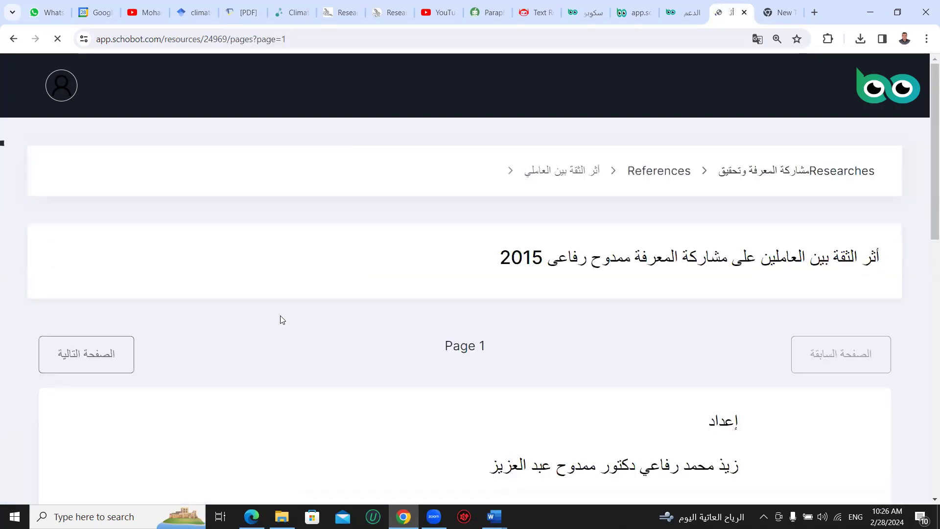
{"action": "scroll", "coordinate": [281, 319], "scroll_direction": "down", "scroll_amount": 6}
{"action": "scroll", "coordinate": [282, 318], "scroll_direction": "down", "scroll_amount": 3}
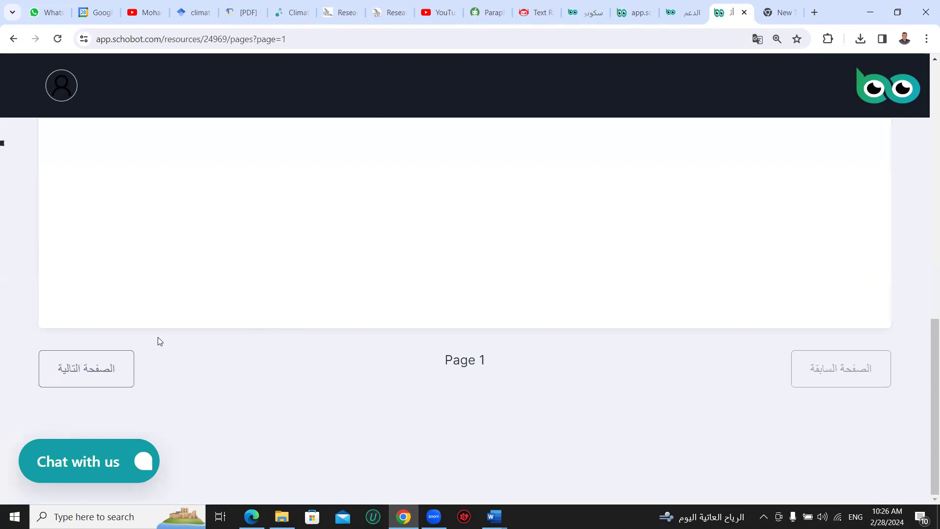
{"action": "left_click", "coordinate": [112, 368]}
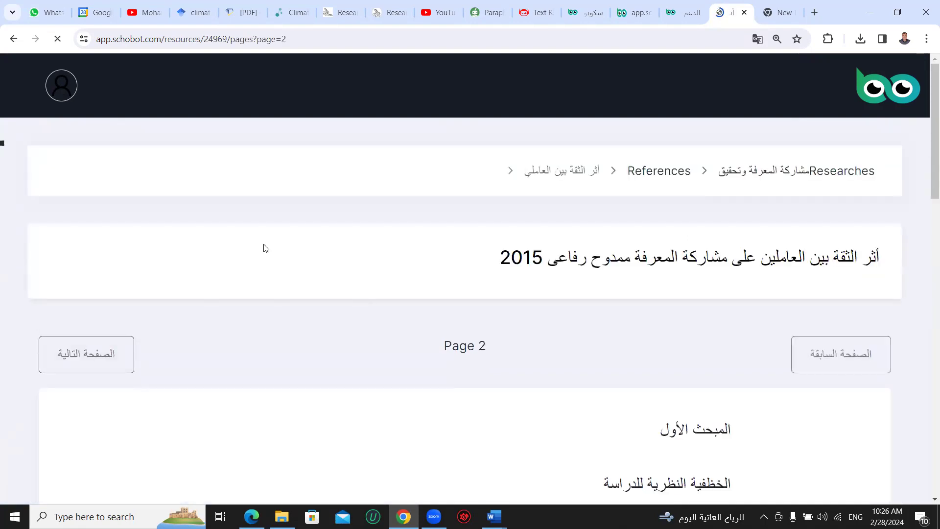
{"action": "left_click", "coordinate": [12, 38]}
{"action": "left_click", "coordinate": [12, 39]}
{"action": "left_click", "coordinate": [12, 39]}
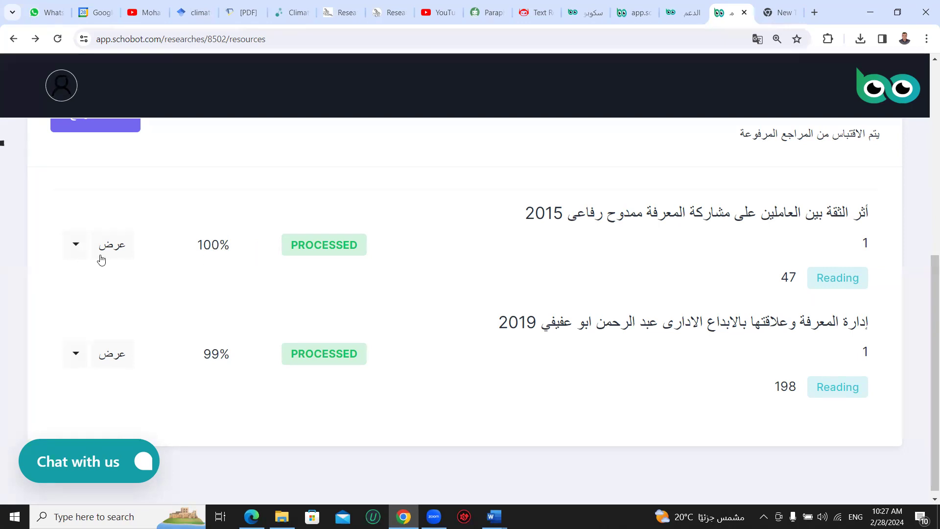
- Open the first listed reference for editing and save its Name and Author without changing them
{"action": "left_click", "coordinate": [76, 246]}
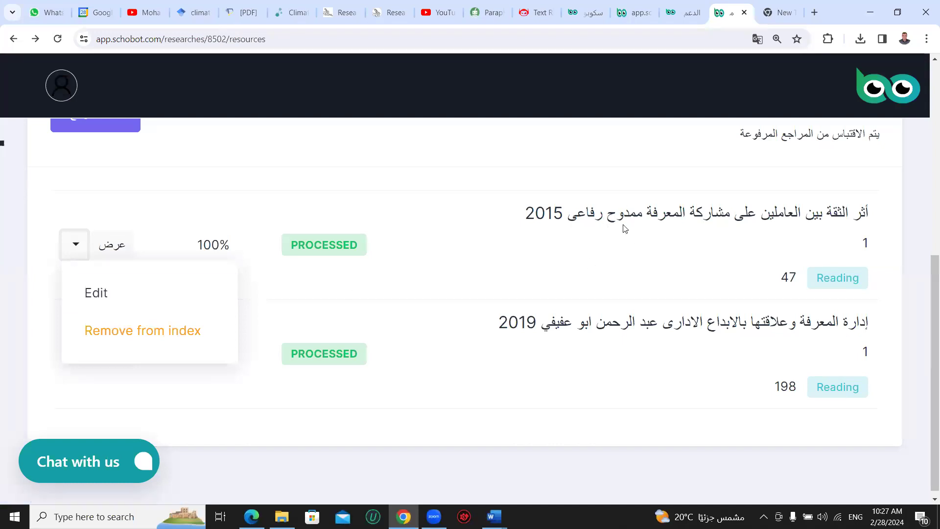
{"action": "left_click", "coordinate": [152, 298]}
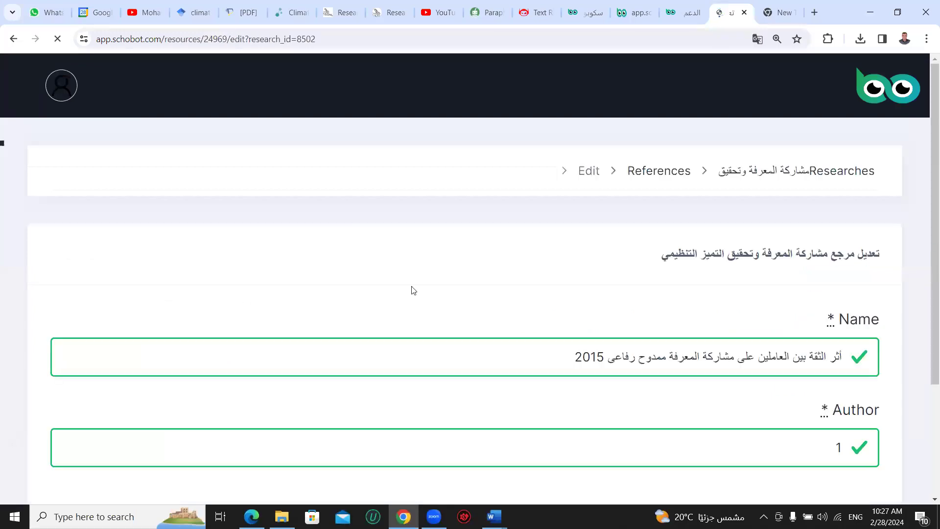
{"action": "scroll", "coordinate": [490, 276], "scroll_direction": "down", "scroll_amount": 2}
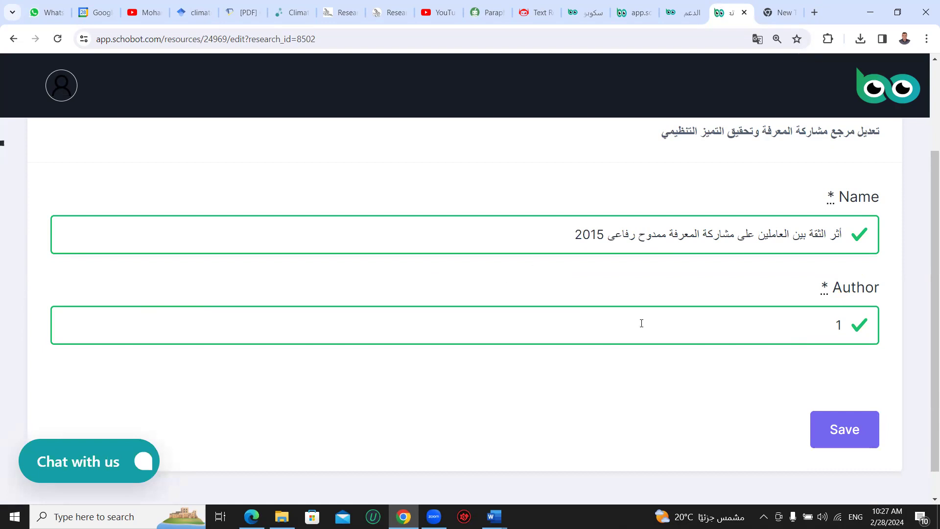
{"action": "left_click", "coordinate": [842, 428]}
{"action": "left_click", "coordinate": [674, 234]}
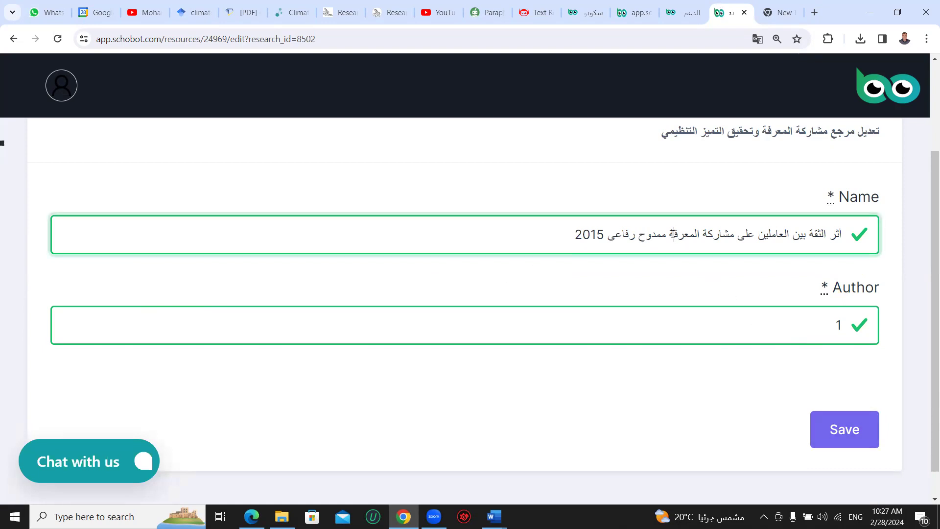
{"action": "left_click", "coordinate": [840, 429]}
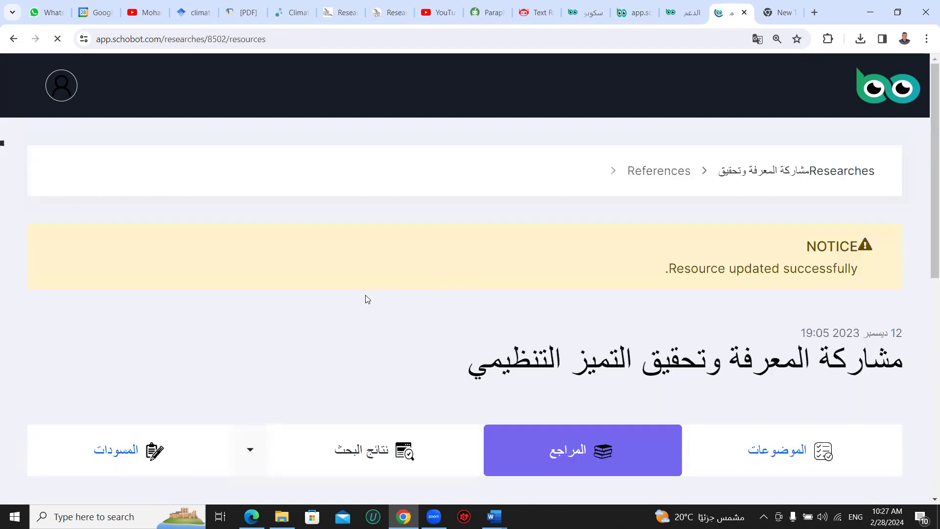
- Check the first reference's actions and the additional search options, and open the research's main search results (نتائج البحث)
{"action": "scroll", "coordinate": [347, 297], "scroll_direction": "down", "scroll_amount": 6}
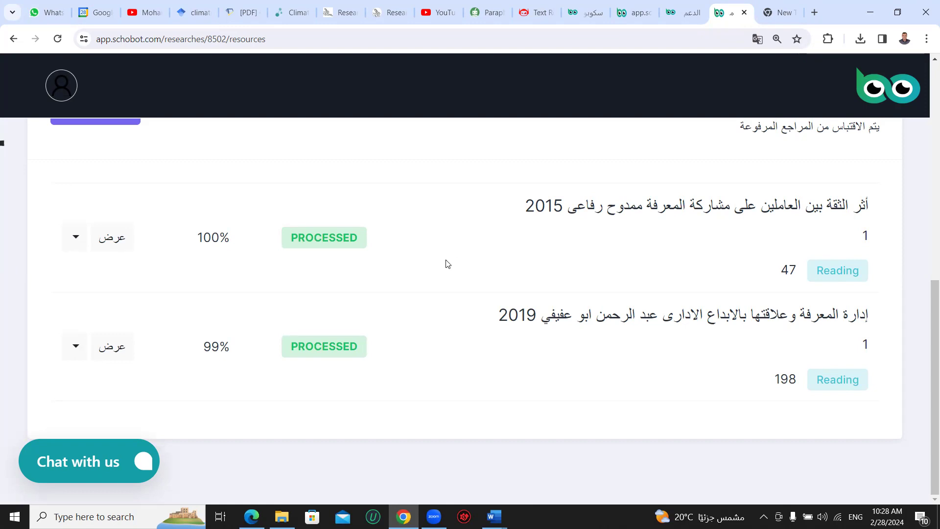
{"action": "left_click", "coordinate": [75, 237]}
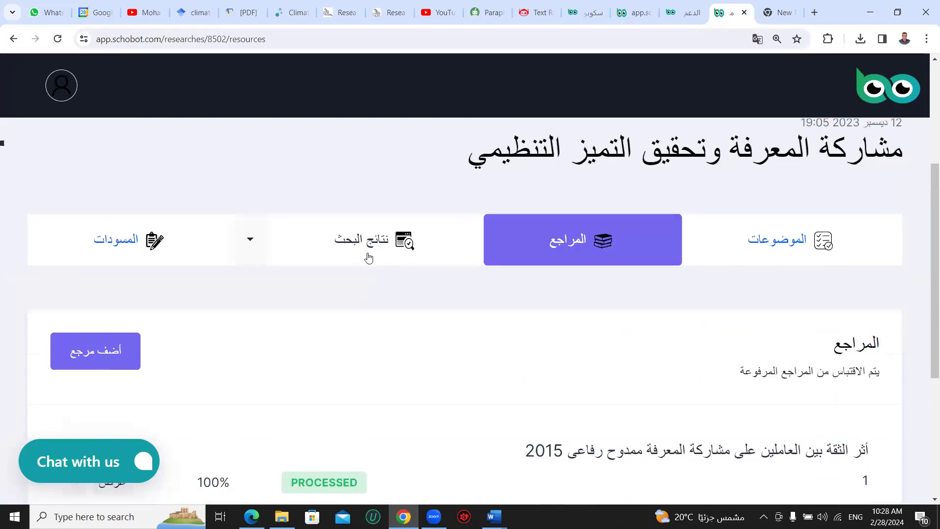
{"action": "scroll", "coordinate": [368, 253], "scroll_direction": "down", "scroll_amount": 1}
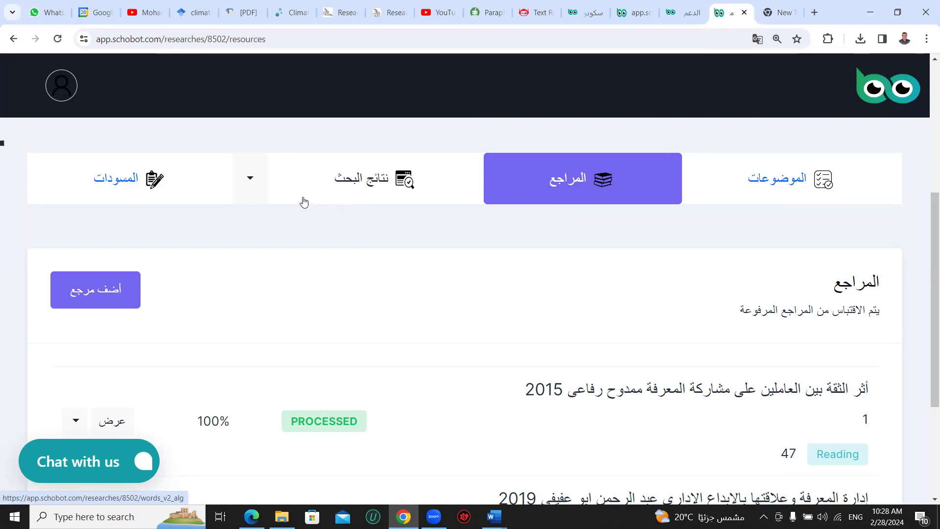
{"action": "left_click", "coordinate": [249, 181]}
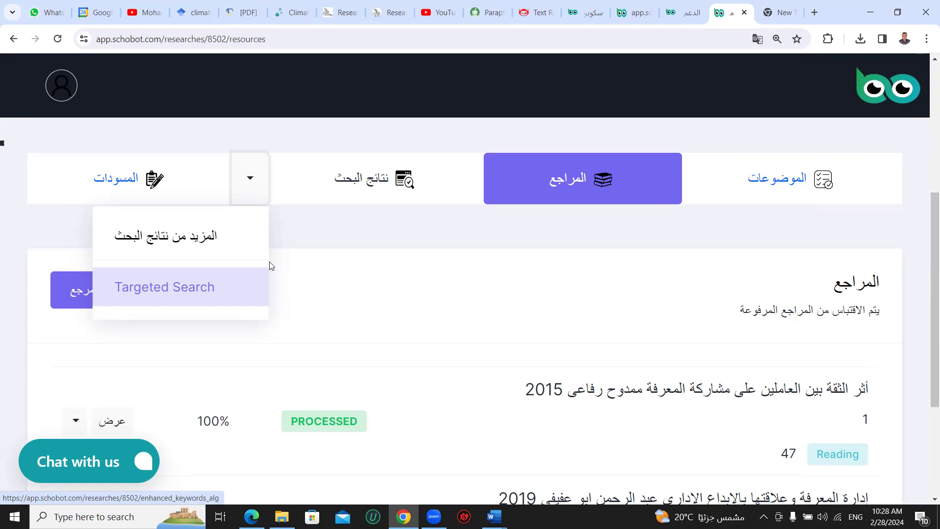
{"action": "left_click", "coordinate": [376, 181]}
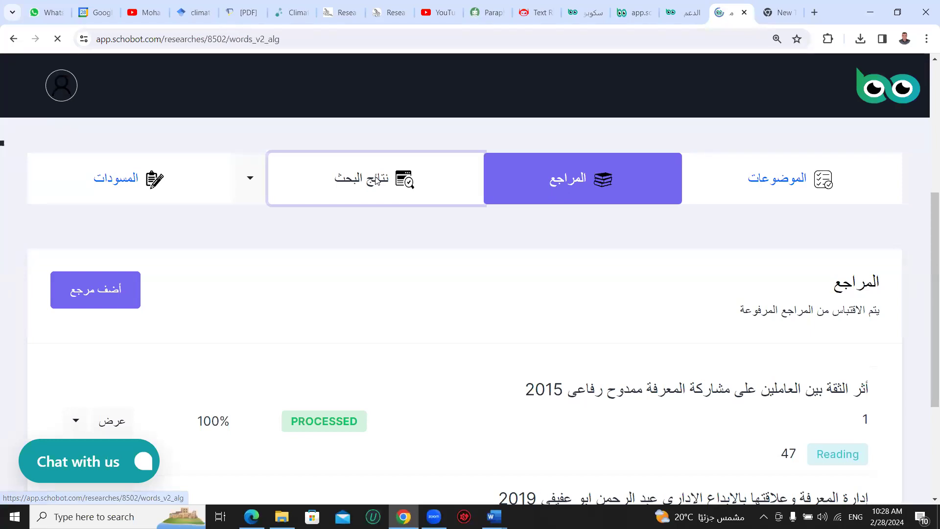
{"action": "scroll", "coordinate": [324, 257], "scroll_direction": "down", "scroll_amount": 9}
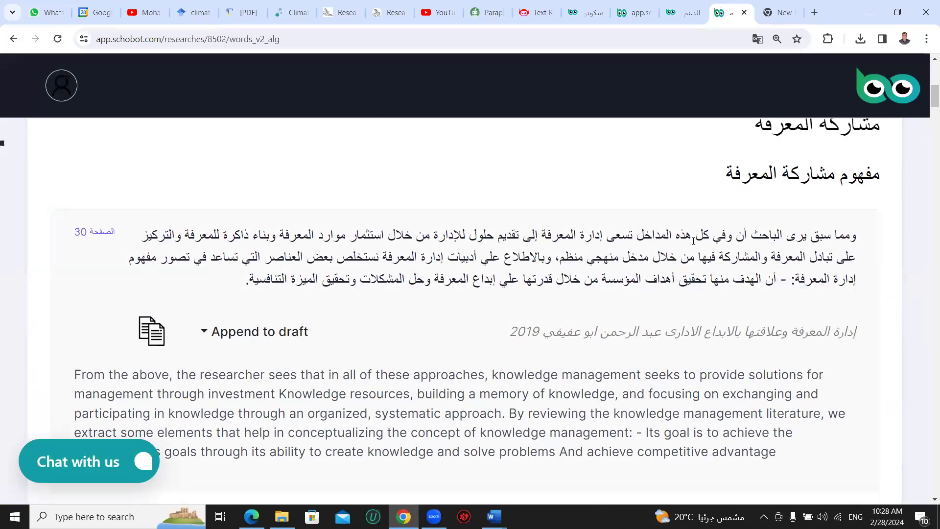
- Open the page 30 source of the first excerpt under مفهوم مشاركة المعرفة, examine the highlighted passage, and return to the search results
{"action": "left_click_drag", "start_coordinate": [553, 234], "coordinate": [788, 334]}
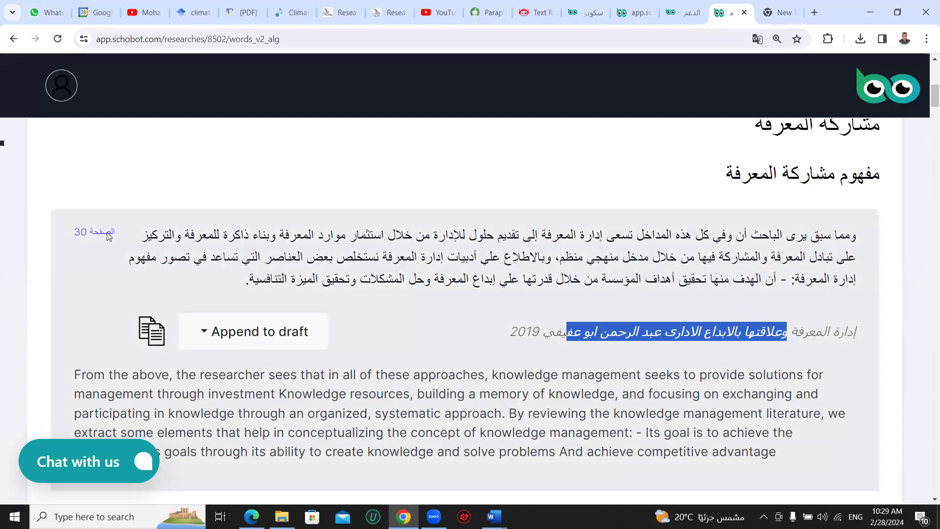
{"action": "left_click", "coordinate": [108, 239]}
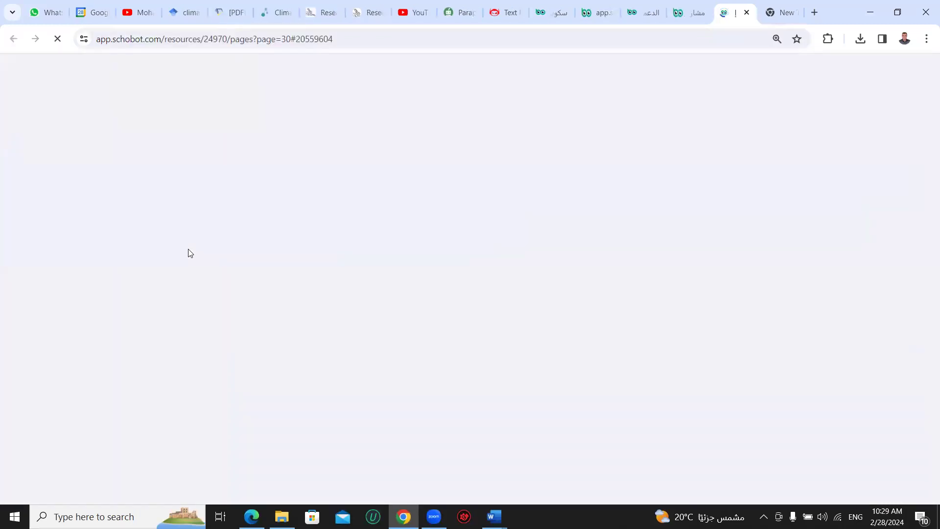
{"action": "scroll", "coordinate": [250, 304], "scroll_direction": "down", "scroll_amount": 7}
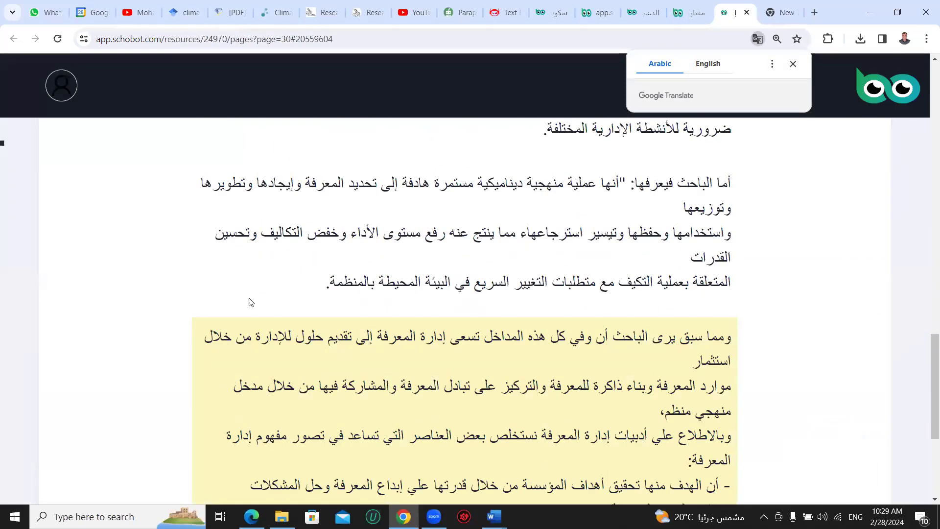
{"action": "left_click_drag", "start_coordinate": [731, 154], "coordinate": [548, 278]}
{"action": "left_click", "coordinate": [513, 252]}
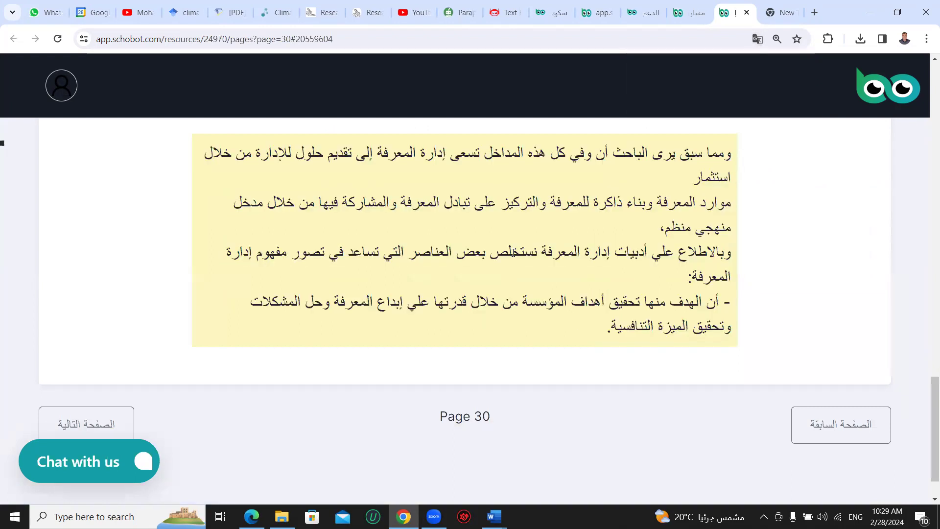
{"action": "left_click", "coordinate": [695, 5]}
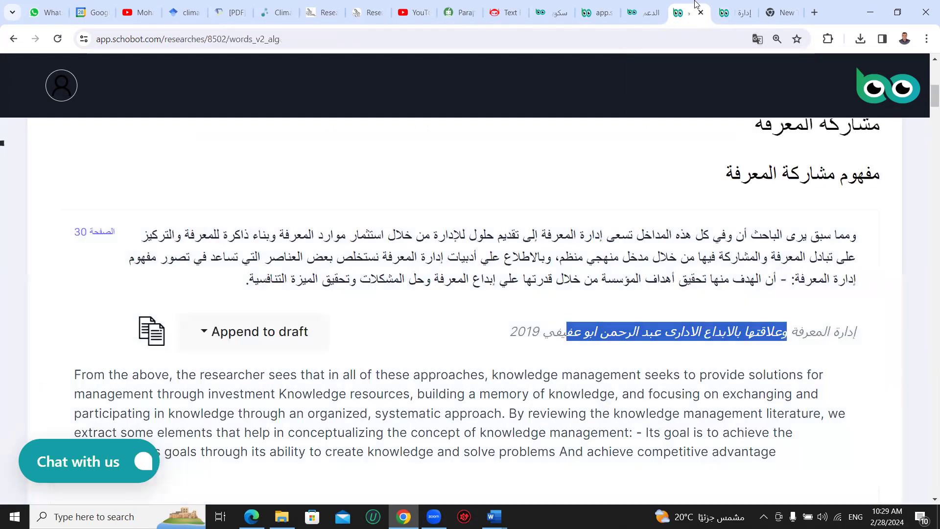
- Translate the page 3 excerpt beginning "علاوة على ذلك" into English and view the translation
{"action": "scroll", "coordinate": [468, 259], "scroll_direction": "down", "scroll_amount": 9}
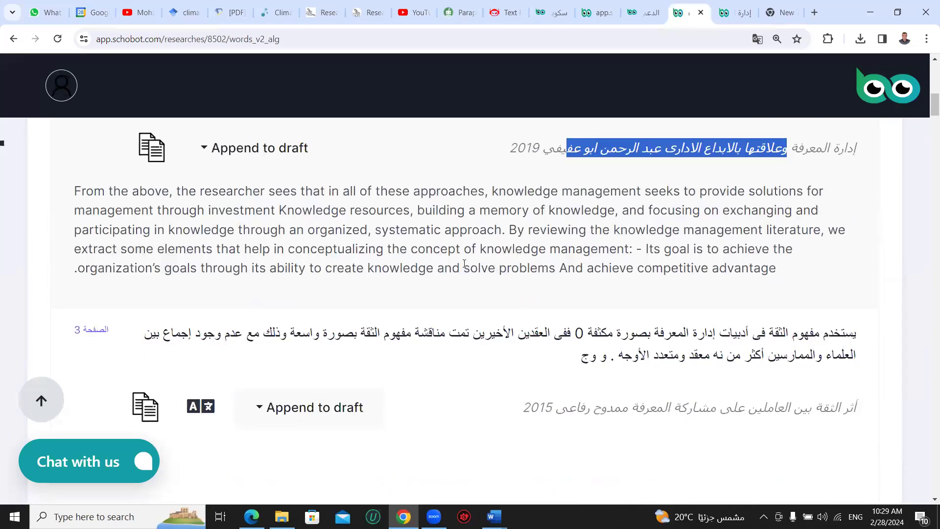
{"action": "scroll", "coordinate": [464, 263], "scroll_direction": "down", "scroll_amount": 7}
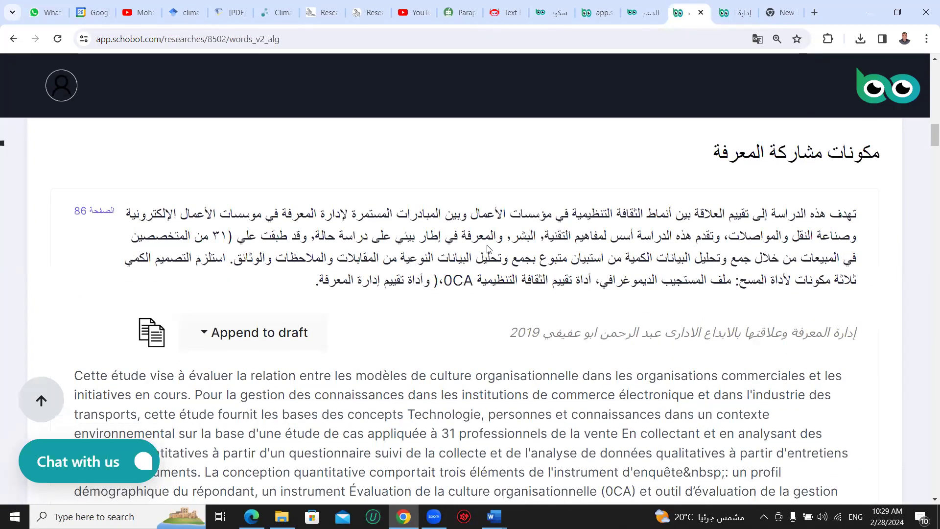
{"action": "left_click_drag", "start_coordinate": [453, 229], "coordinate": [480, 251]}
{"action": "left_click", "coordinate": [647, 256]}
{"action": "scroll", "coordinate": [511, 273], "scroll_direction": "down", "scroll_amount": 9}
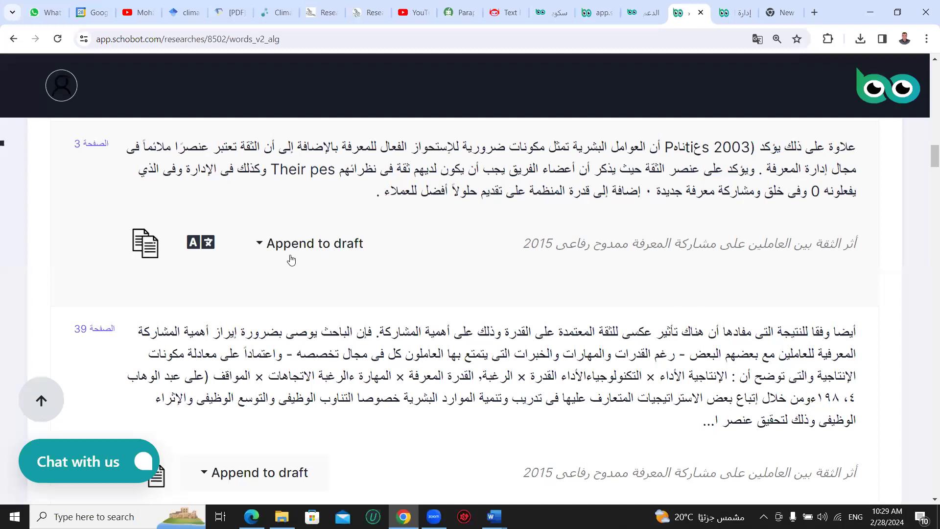
{"action": "left_click", "coordinate": [209, 254]}
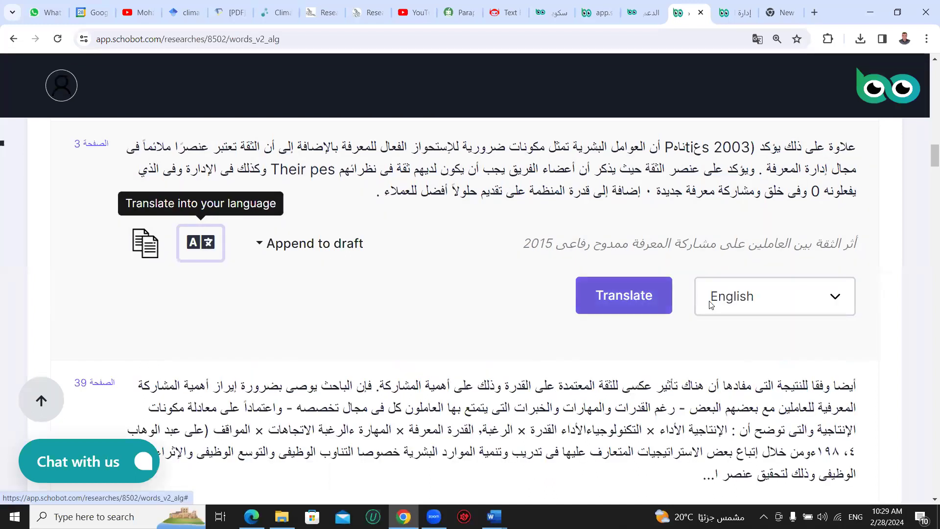
{"action": "left_click", "coordinate": [803, 306]}
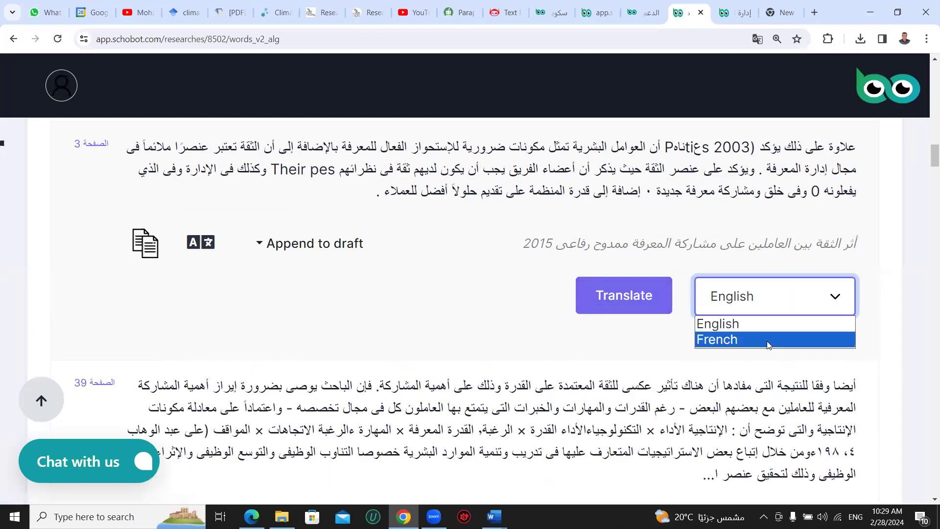
{"action": "left_click", "coordinate": [519, 314]}
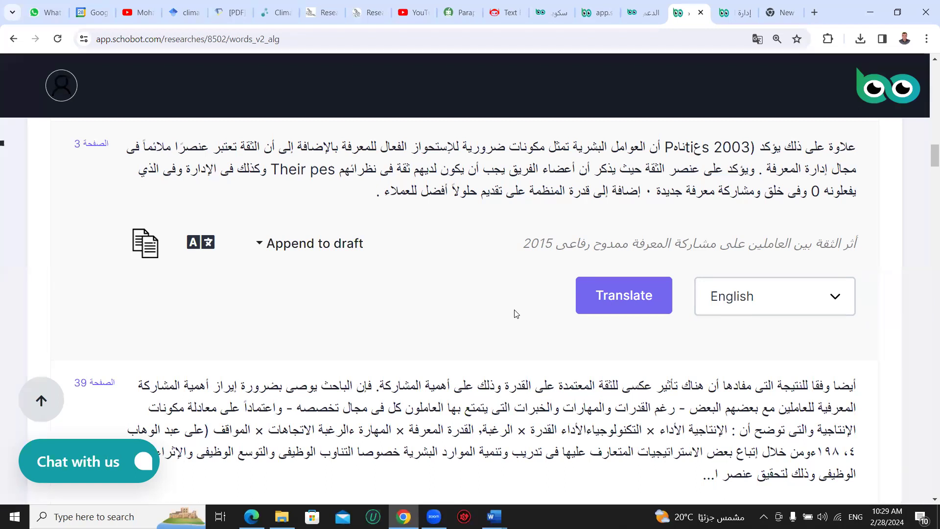
{"action": "left_click", "coordinate": [610, 295]}
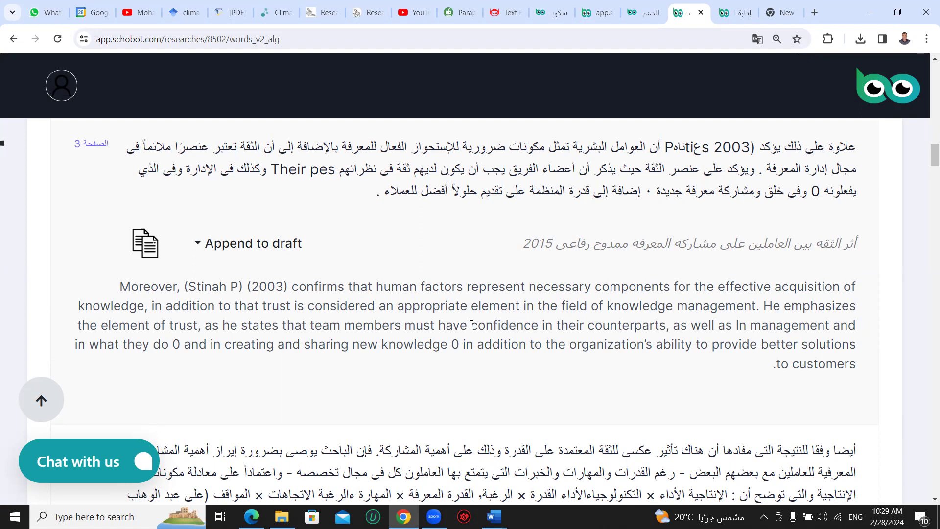
{"action": "scroll", "coordinate": [471, 325], "scroll_direction": "down", "scroll_amount": 6}
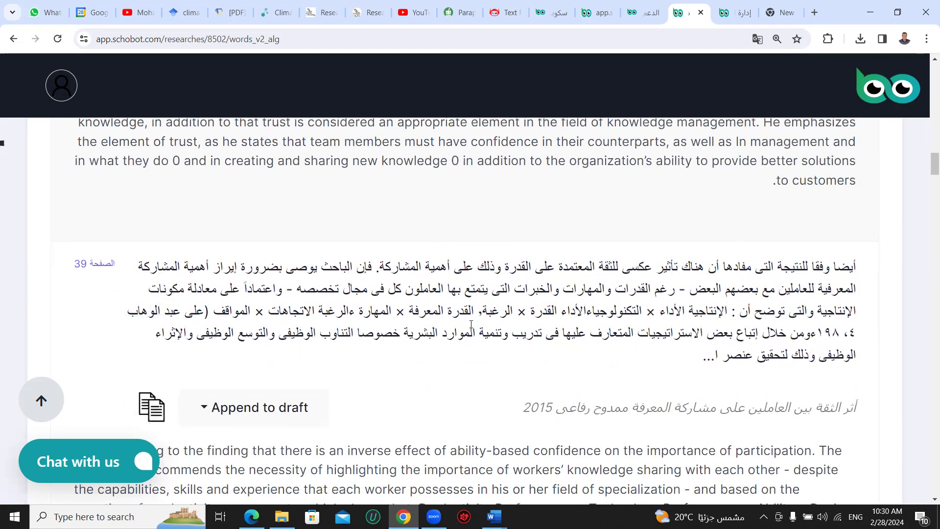
- Review the remaining search results, from the page 39 excerpt through the مشاركة المعرفة previous-studies sections to the page 81 excerpt
{"action": "scroll", "coordinate": [471, 325], "scroll_direction": "down", "scroll_amount": 8}
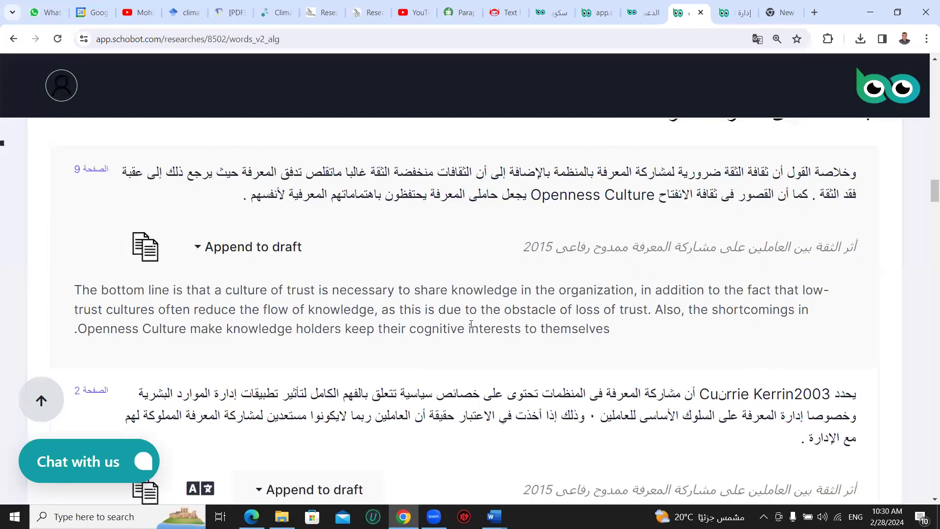
{"action": "scroll", "coordinate": [471, 325], "scroll_direction": "down", "scroll_amount": 2}
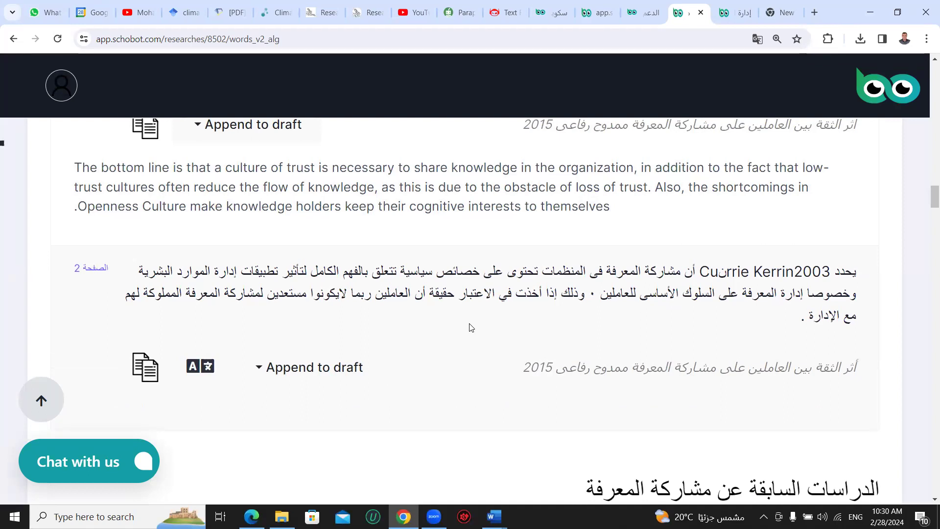
{"action": "scroll", "coordinate": [472, 327], "scroll_direction": "down", "scroll_amount": 5}
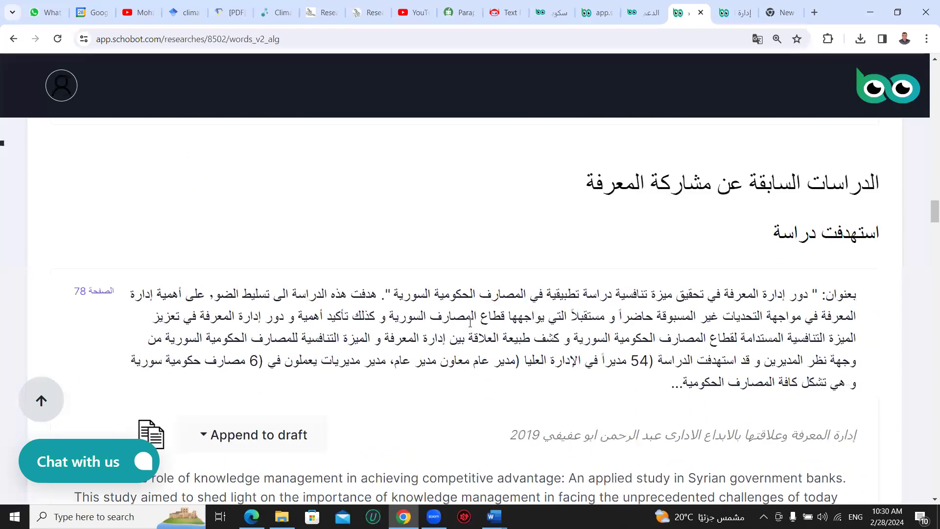
{"action": "scroll", "coordinate": [470, 324], "scroll_direction": "down", "scroll_amount": 2}
{"action": "scroll", "coordinate": [471, 327], "scroll_direction": "down", "scroll_amount": 3}
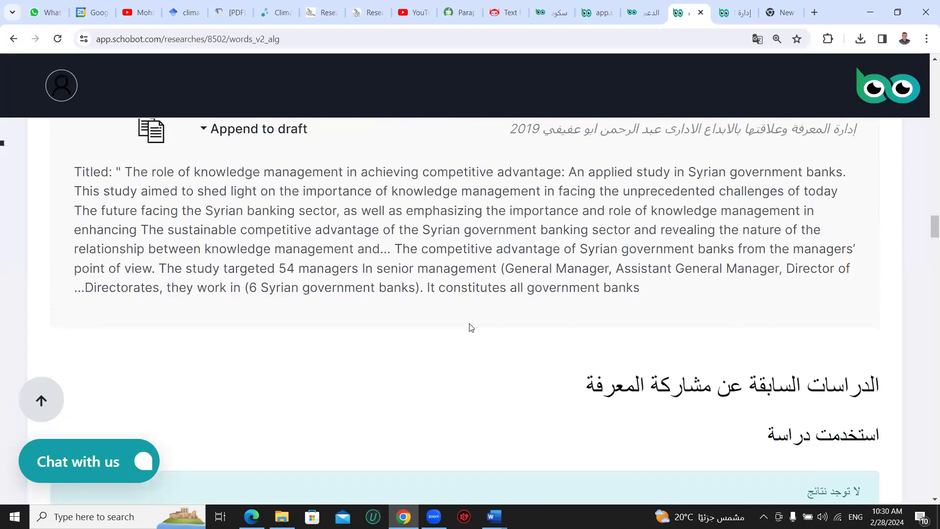
{"action": "scroll", "coordinate": [471, 327], "scroll_direction": "down", "scroll_amount": 3}
{"action": "scroll", "coordinate": [470, 327], "scroll_direction": "down", "scroll_amount": 12}
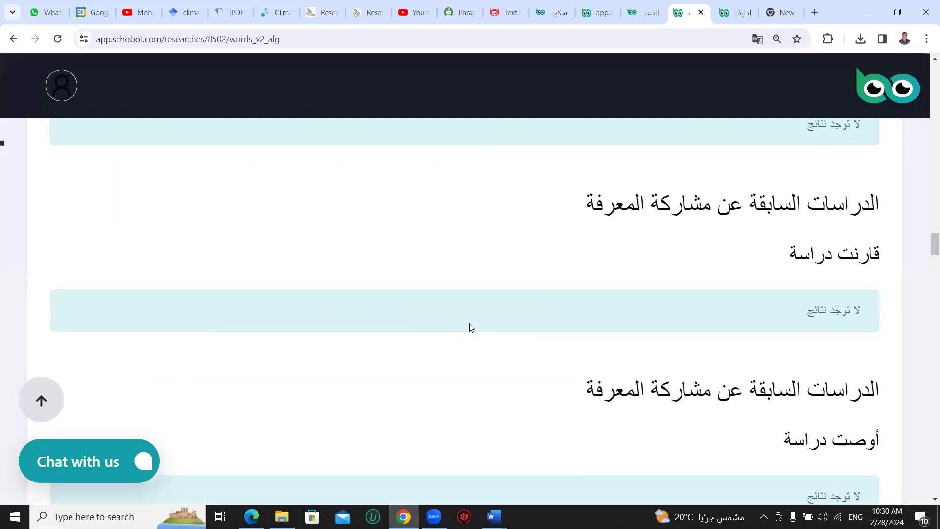
{"action": "scroll", "coordinate": [472, 328], "scroll_direction": "up", "scroll_amount": 6}
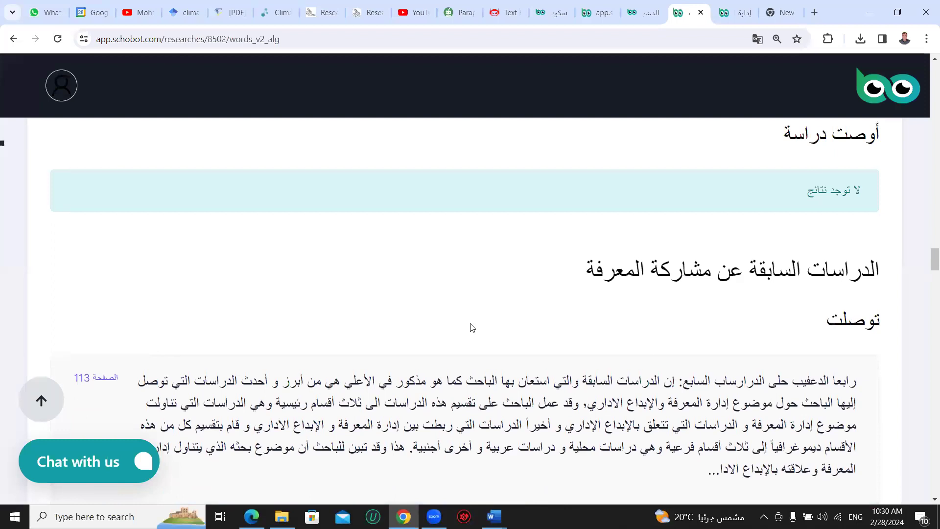
{"action": "scroll", "coordinate": [470, 327], "scroll_direction": "down", "scroll_amount": 6}
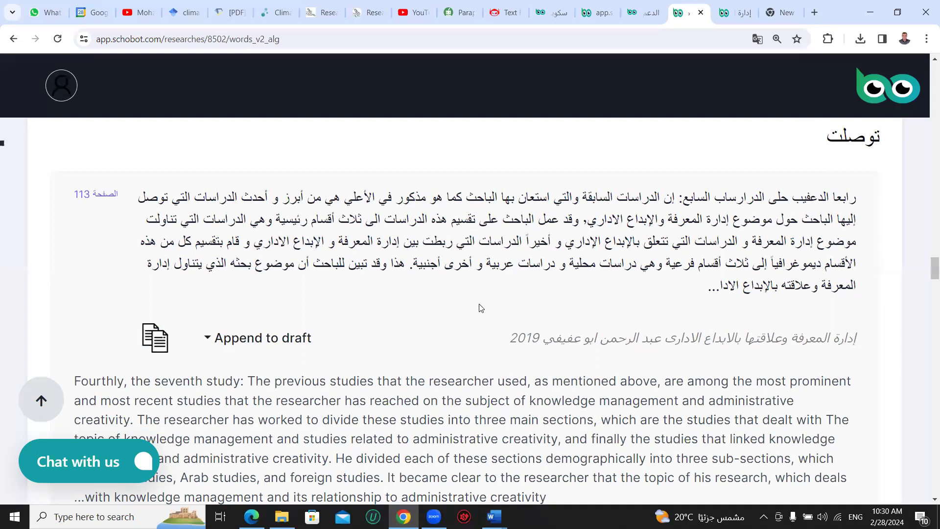
{"action": "scroll", "coordinate": [480, 307], "scroll_direction": "down", "scroll_amount": 8}
{"action": "scroll", "coordinate": [480, 305], "scroll_direction": "down", "scroll_amount": 9}
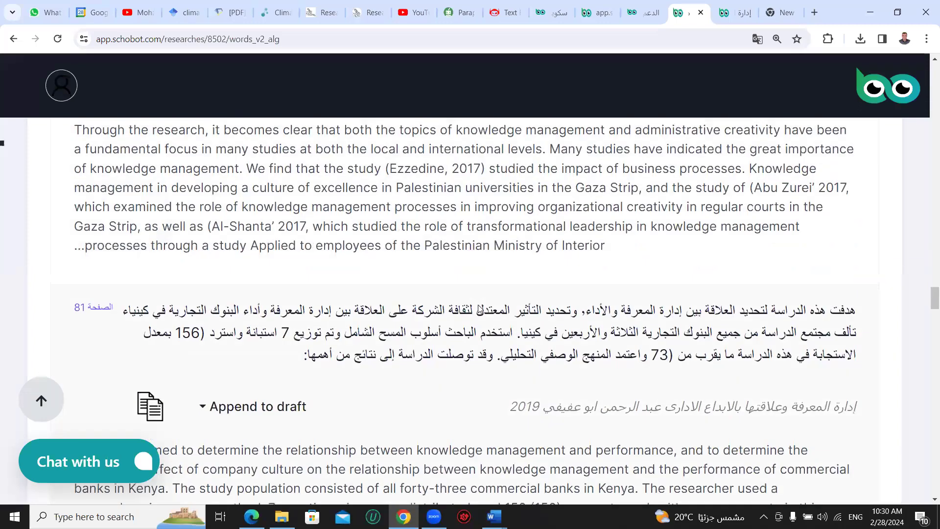
- Open the research's drafts (المسودات) and delete the draft named جامعة المهرة
{"action": "left_click_drag", "start_coordinate": [935, 309], "coordinate": [935, 63]}
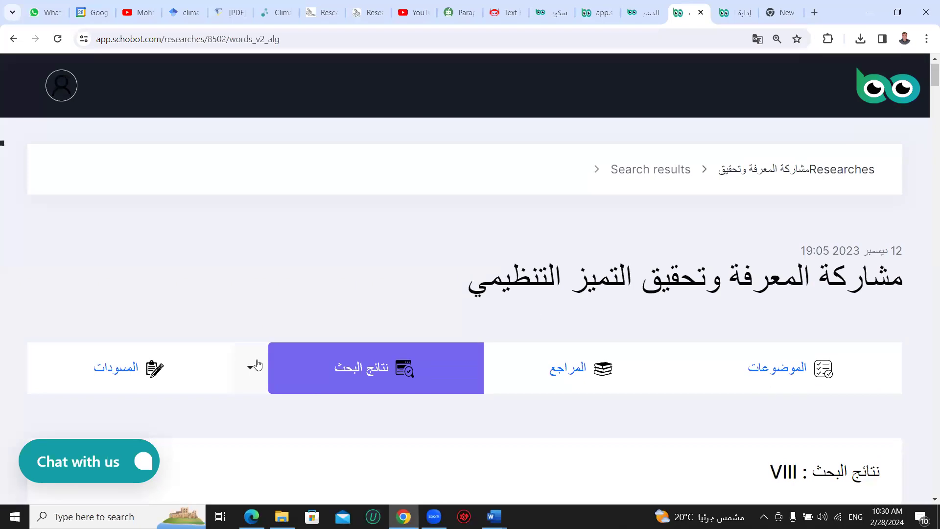
{"action": "left_click", "coordinate": [140, 372]}
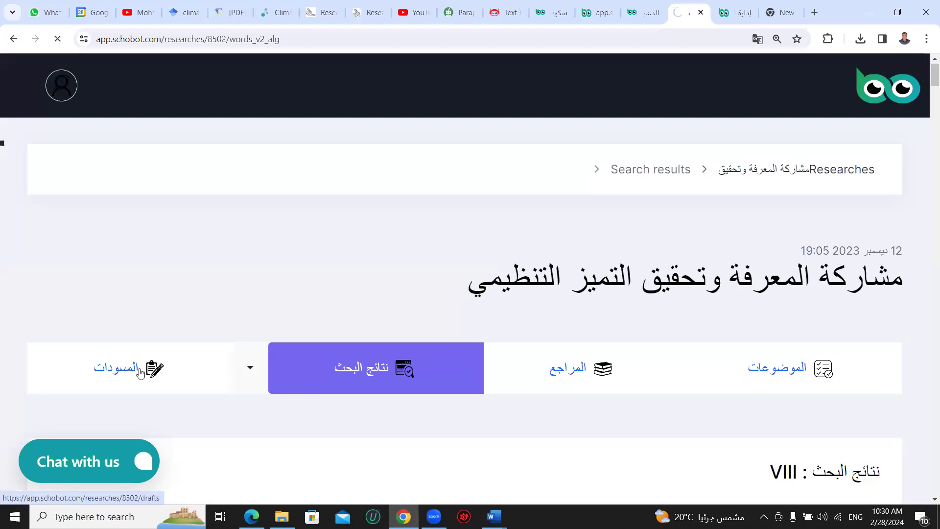
{"action": "scroll", "coordinate": [411, 346], "scroll_direction": "down", "scroll_amount": 5}
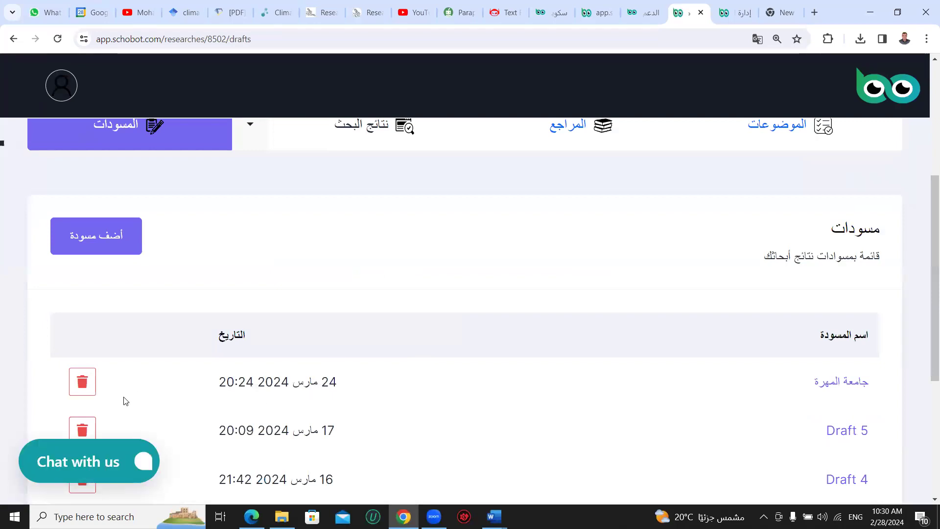
{"action": "left_click", "coordinate": [84, 383]}
{"action": "left_click", "coordinate": [524, 118]}
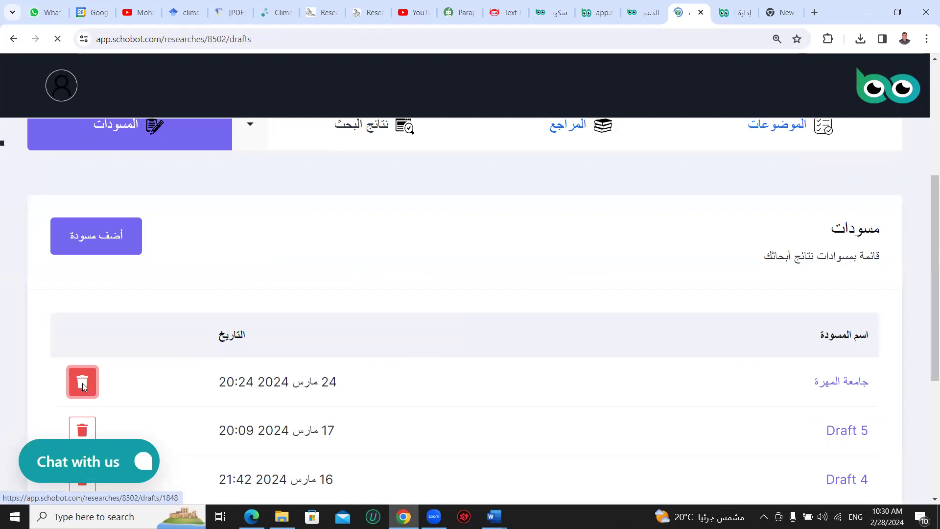
- Delete Draft 5 and Draft 4 from the drafts list
{"action": "scroll", "coordinate": [142, 356], "scroll_direction": "down", "scroll_amount": 4}
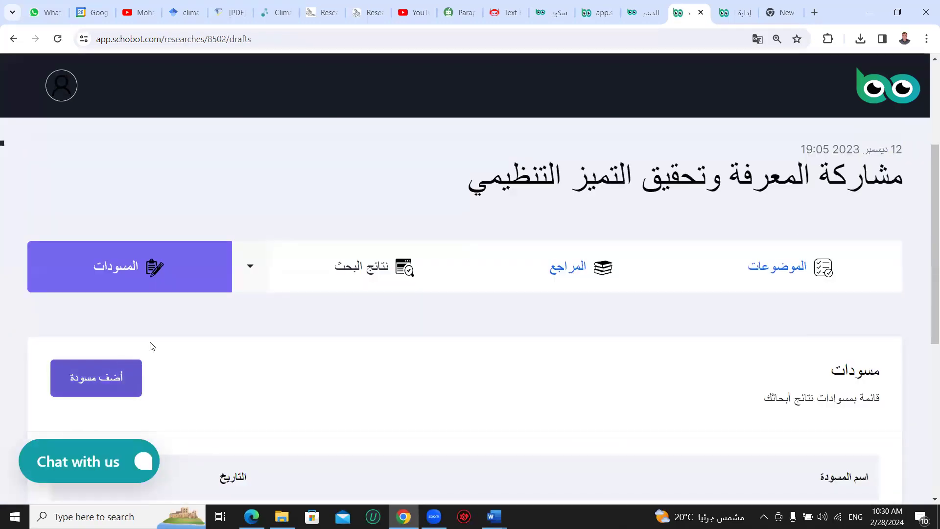
{"action": "scroll", "coordinate": [149, 346], "scroll_direction": "down", "scroll_amount": 3}
{"action": "left_click", "coordinate": [83, 342]}
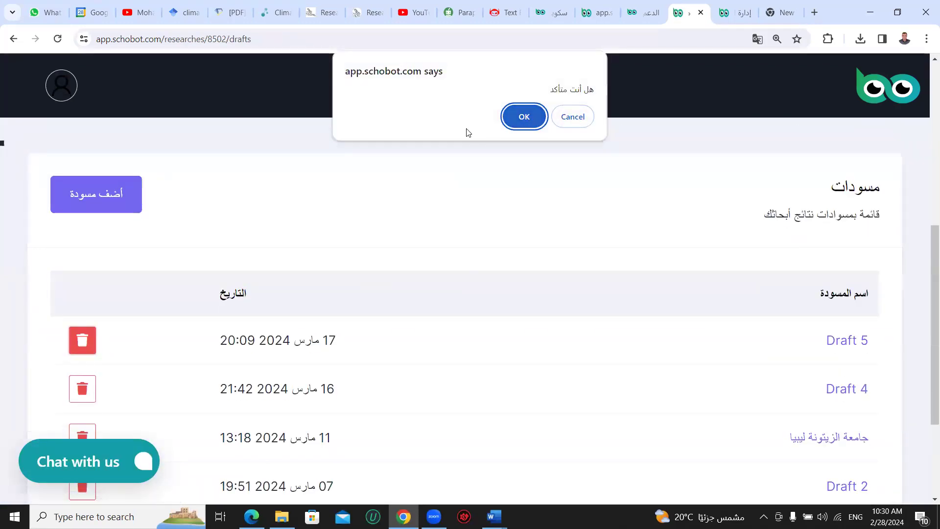
{"action": "key", "text": "Return"}
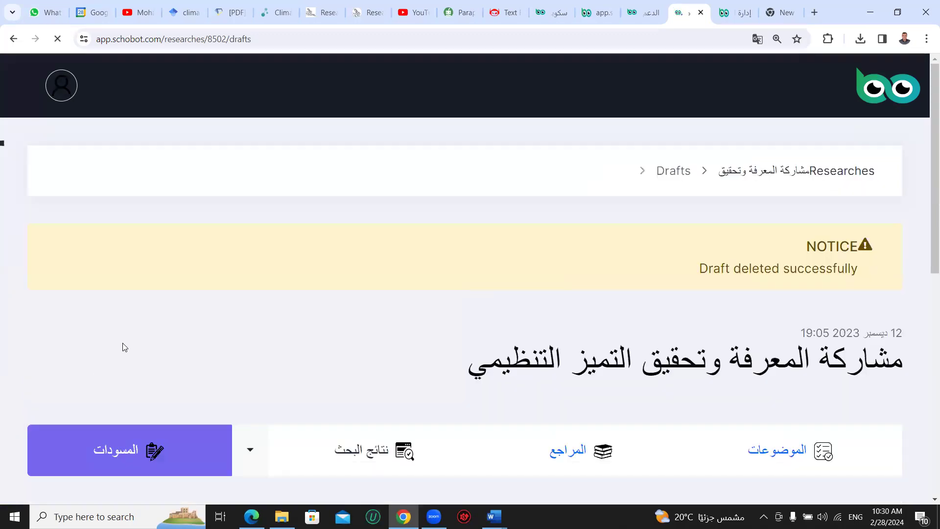
{"action": "scroll", "coordinate": [122, 343], "scroll_direction": "down", "scroll_amount": 6}
{"action": "left_click", "coordinate": [92, 348]}
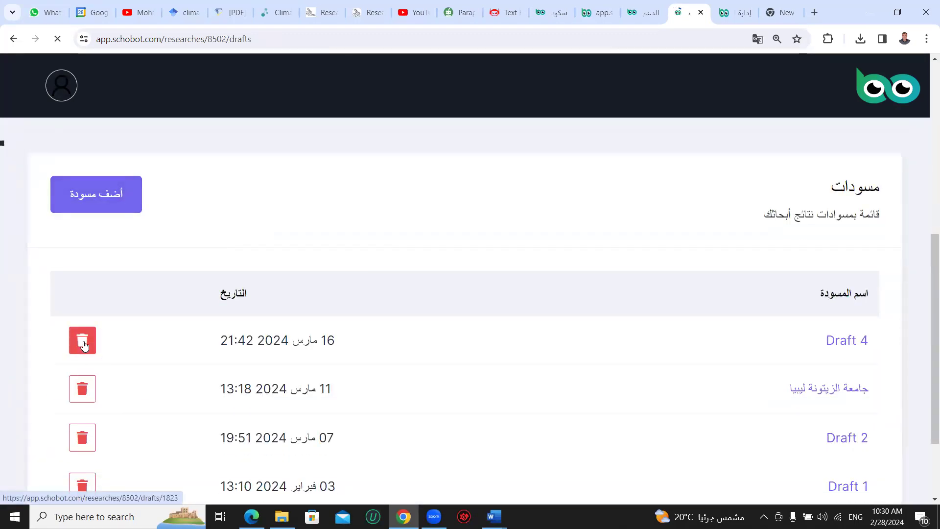
{"action": "key", "text": "Return"}
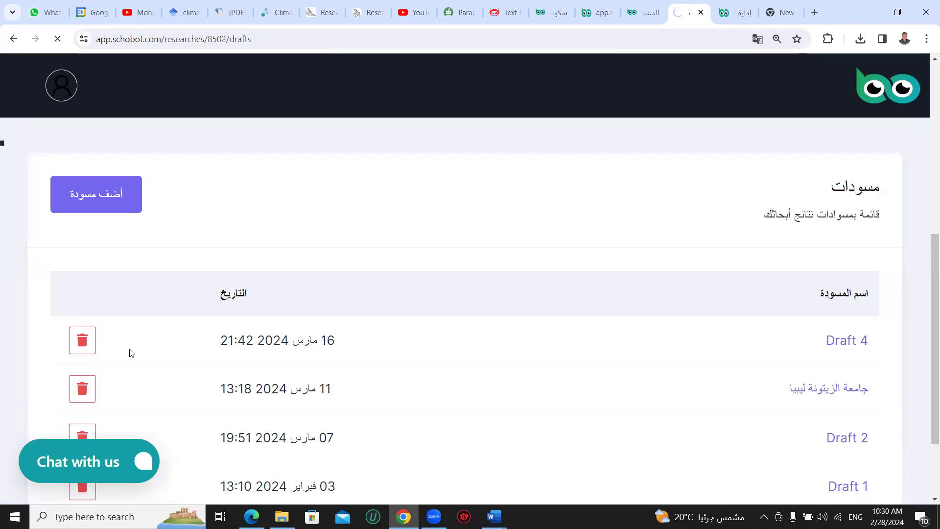
- Delete the draft named جامعة الزيتونة ليبيا from the drafts list
{"action": "scroll", "coordinate": [98, 386], "scroll_direction": "down", "scroll_amount": 3}
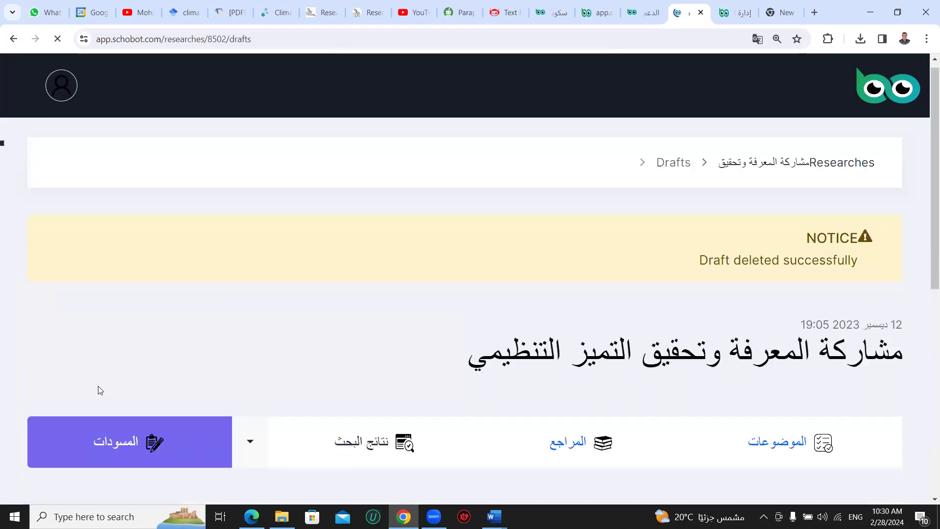
{"action": "scroll", "coordinate": [89, 407], "scroll_direction": "down", "scroll_amount": 6}
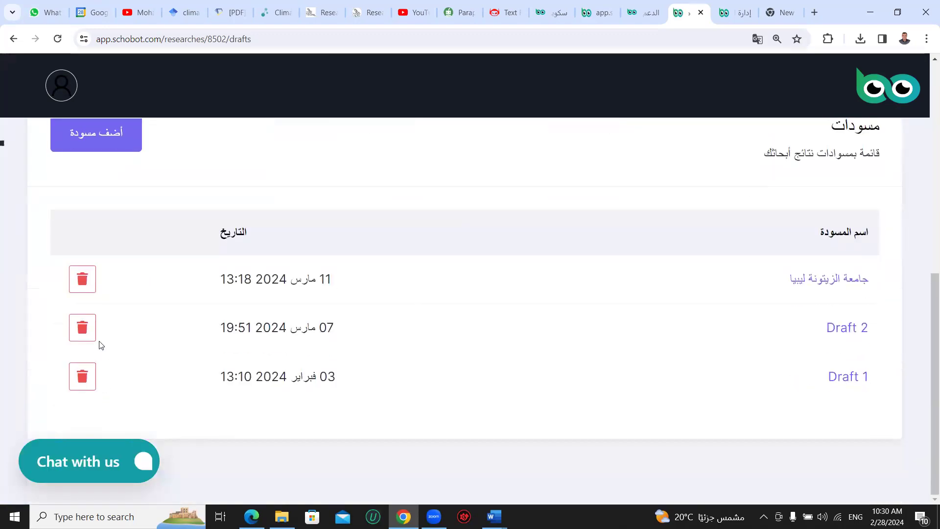
{"action": "left_click", "coordinate": [82, 279]}
{"action": "left_click", "coordinate": [525, 116]}
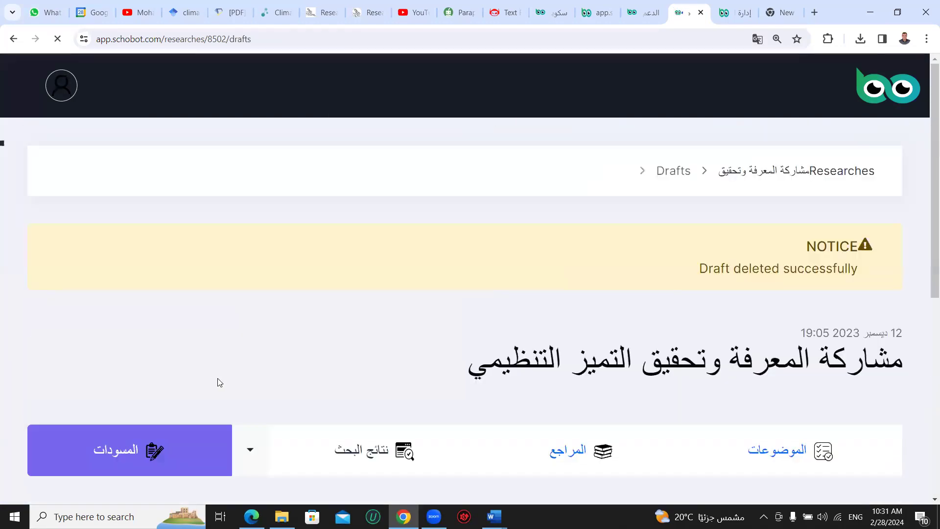
- Add a new draft titled جامعة سرت and save it
{"action": "scroll", "coordinate": [179, 378], "scroll_direction": "down", "scroll_amount": 4}
{"action": "left_click", "coordinate": [125, 385]}
{"action": "left_click", "coordinate": [745, 365]}
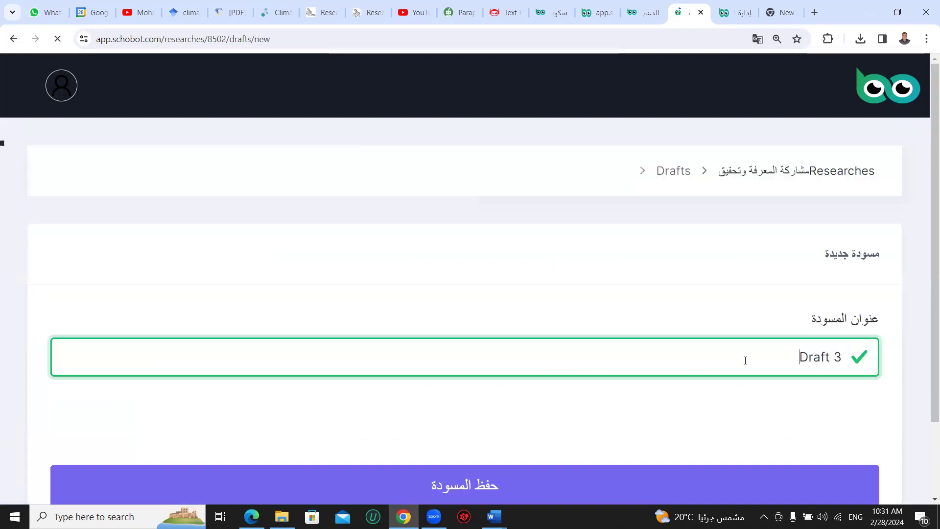
{"action": "key", "text": "ctrl+a"}
{"action": "type", "text": "hl]"}
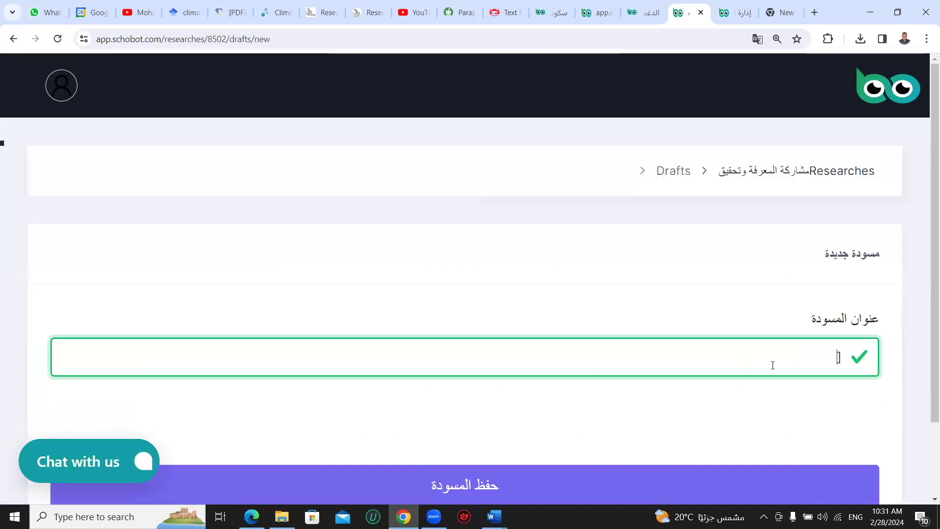
{"action": "key", "text": "BackSpace"}
{"action": "key", "text": "BackSpace"}
{"action": "key", "text": "BackSpace"}
{"action": "key", "text": "alt+shift"}
{"action": "type", "text": "جامعة "}
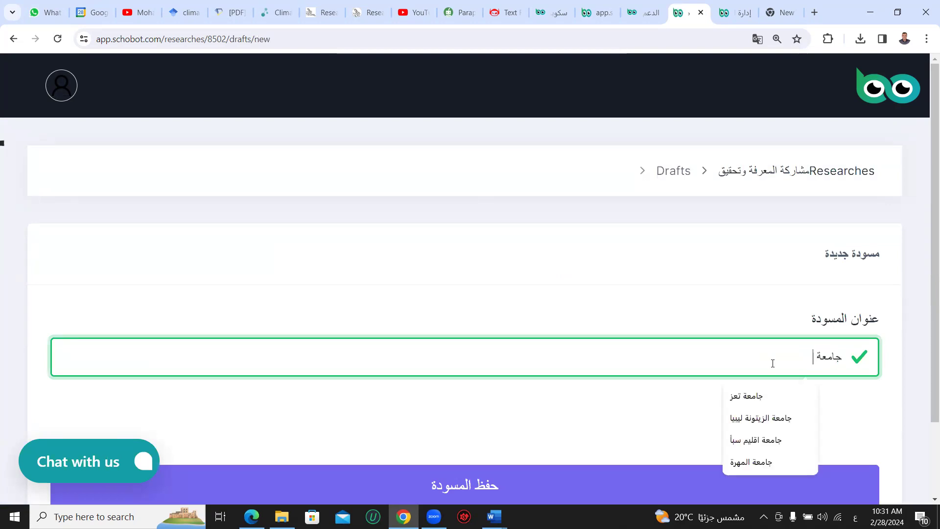
{"action": "type", "text": "سرت"}
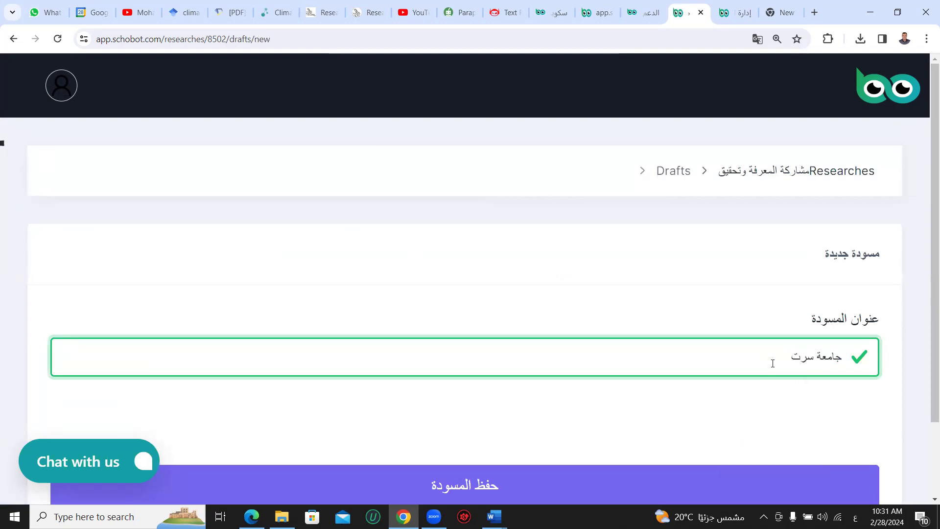
{"action": "scroll", "coordinate": [772, 328], "scroll_direction": "down", "scroll_amount": 2}
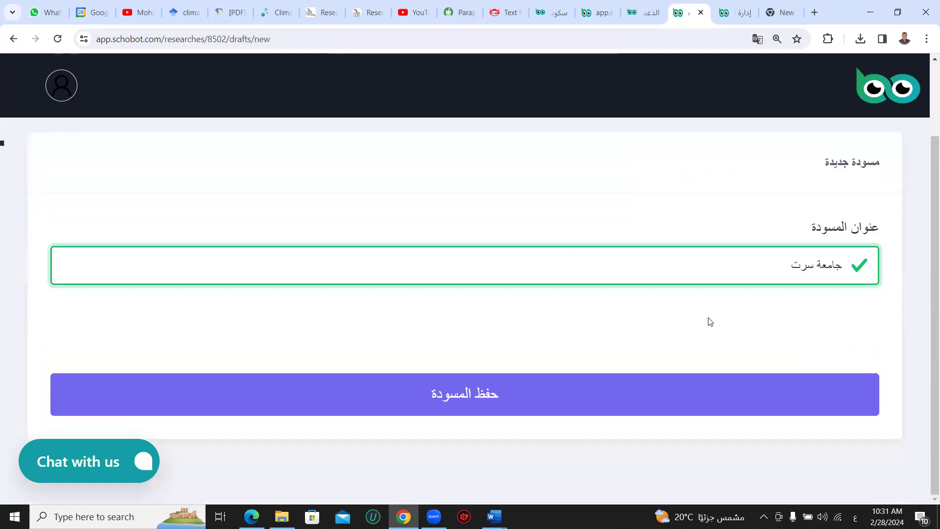
{"action": "left_click", "coordinate": [469, 401]}
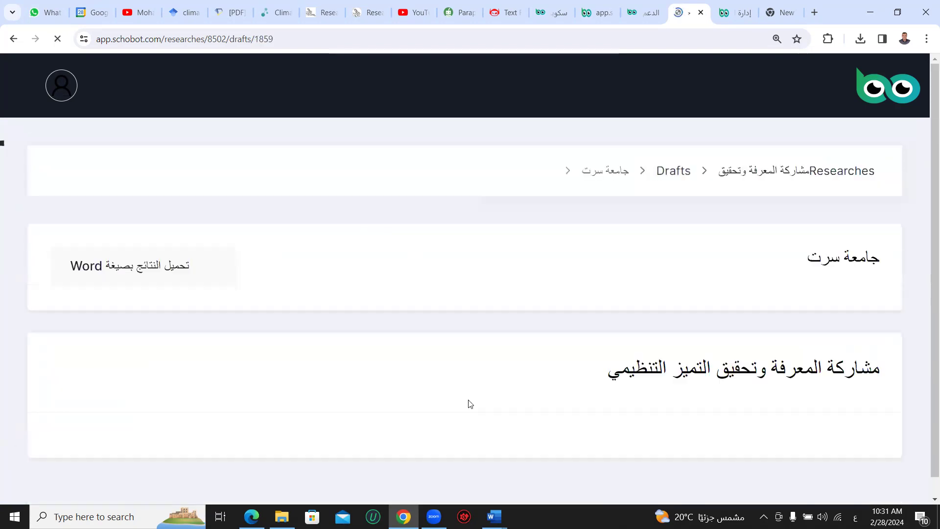
- Return to the research's search results and append the first excerpt, from page 30, to the جامعة سرت draft
{"action": "left_click", "coordinate": [677, 177]}
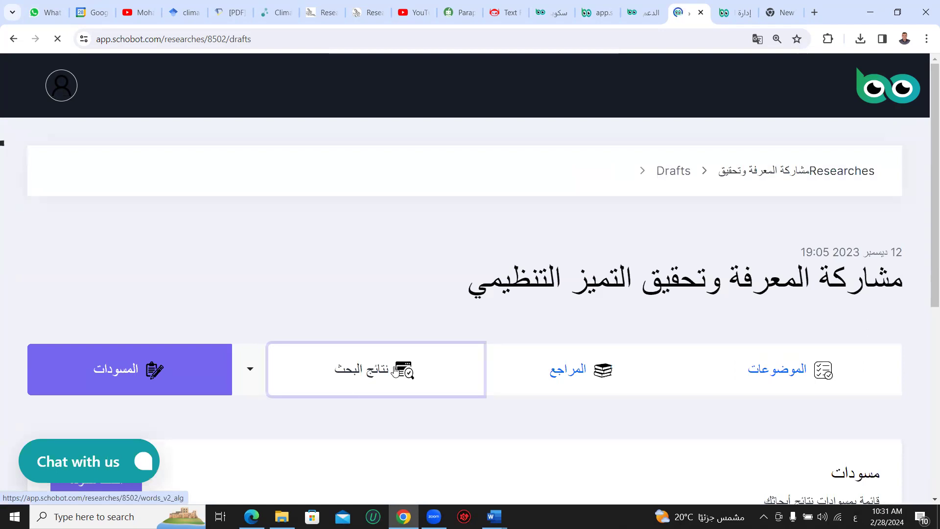
{"action": "left_click", "coordinate": [395, 371]}
{"action": "scroll", "coordinate": [392, 368], "scroll_direction": "down", "scroll_amount": 4}
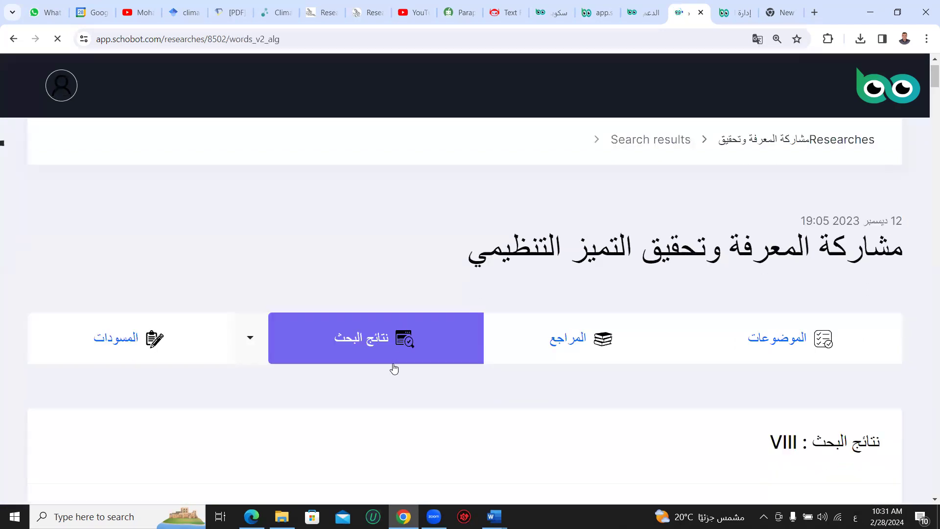
{"action": "scroll", "coordinate": [400, 358], "scroll_direction": "down", "scroll_amount": 5}
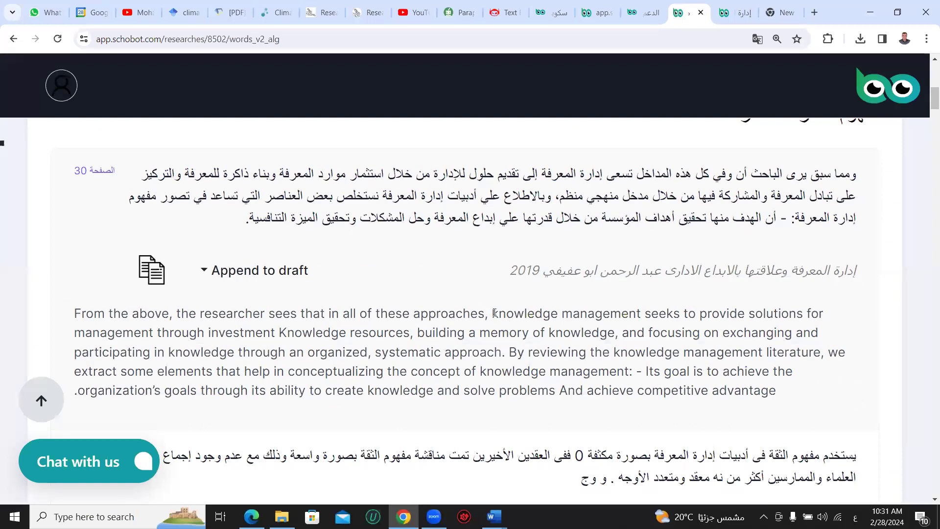
{"action": "left_click", "coordinate": [260, 273]}
{"action": "scroll", "coordinate": [235, 303], "scroll_direction": "down", "scroll_amount": 2}
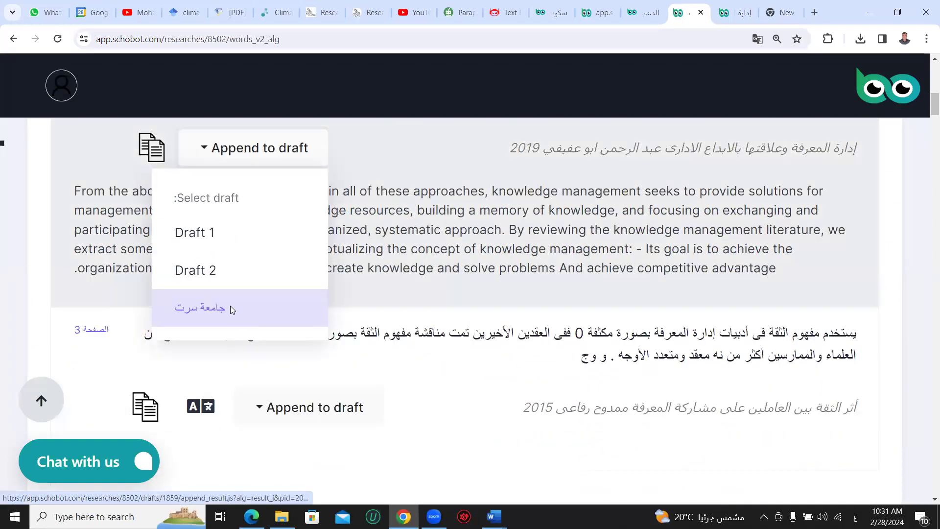
{"action": "left_click", "coordinate": [230, 308]}
- Append the page 86 excerpt under مكونات مشاركة المعرفة to the جامعة سرت draft
{"action": "scroll", "coordinate": [238, 309], "scroll_direction": "down", "scroll_amount": 5}
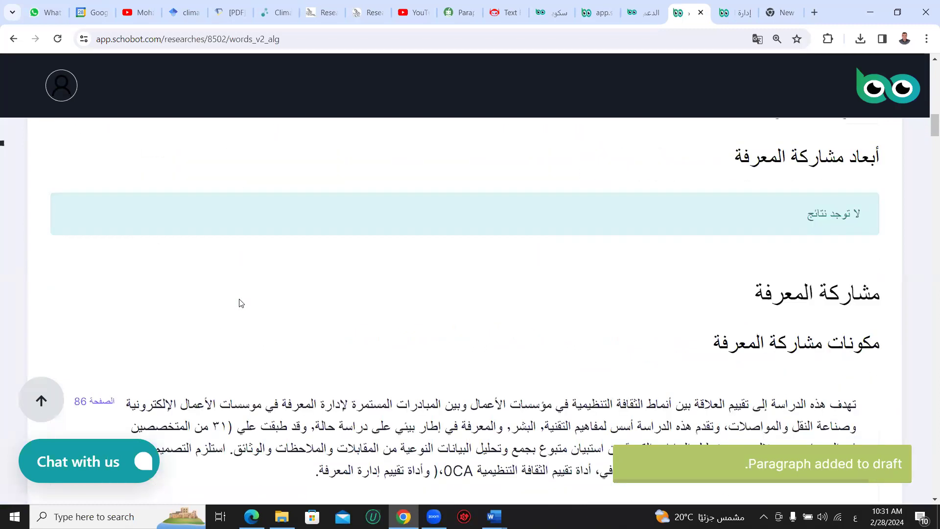
{"action": "scroll", "coordinate": [240, 303], "scroll_direction": "down", "scroll_amount": 4}
{"action": "left_click", "coordinate": [220, 332]}
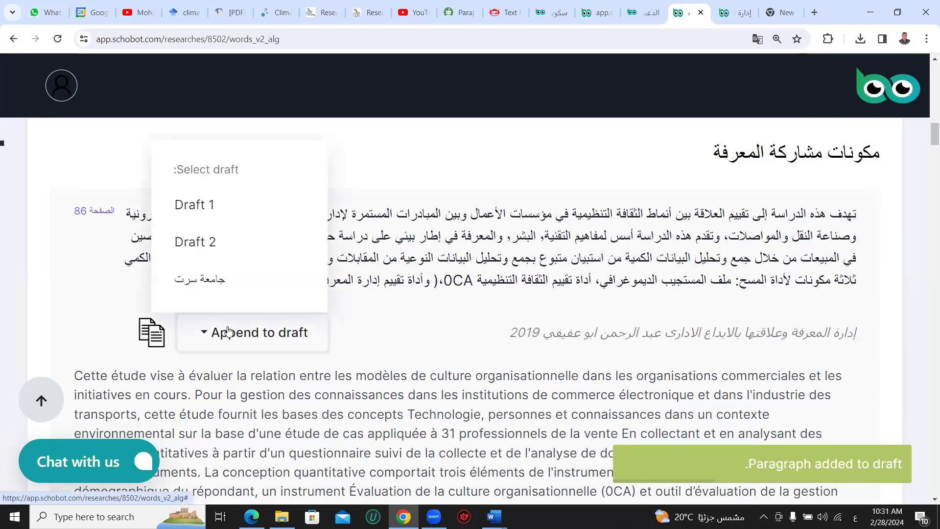
{"action": "left_click", "coordinate": [222, 280]}
- Append the page 3 excerpt beginning "علاوة على ذلك" and the page 39 excerpt below it to the جامعة سرت draft
{"action": "scroll", "coordinate": [276, 246], "scroll_direction": "down", "scroll_amount": 9}
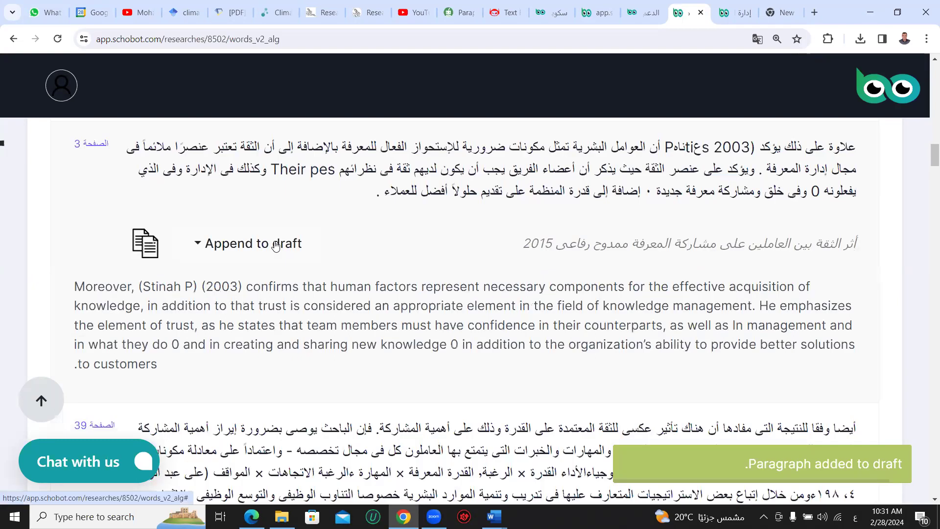
{"action": "left_click", "coordinate": [276, 246]}
{"action": "left_click", "coordinate": [227, 404]}
{"action": "scroll", "coordinate": [282, 323], "scroll_direction": "down", "scroll_amount": 3}
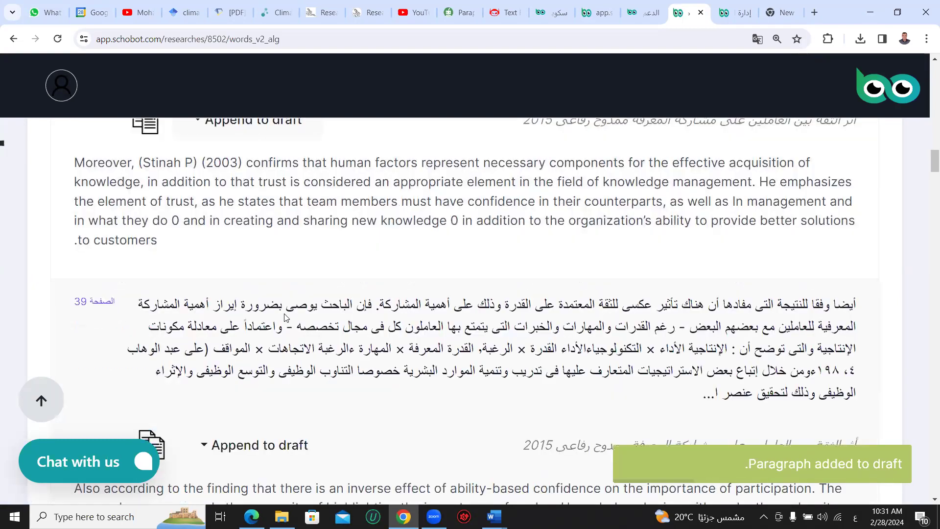
{"action": "scroll", "coordinate": [285, 317], "scroll_direction": "down", "scroll_amount": 3}
{"action": "left_click", "coordinate": [273, 270]}
{"action": "left_click", "coordinate": [252, 420]}
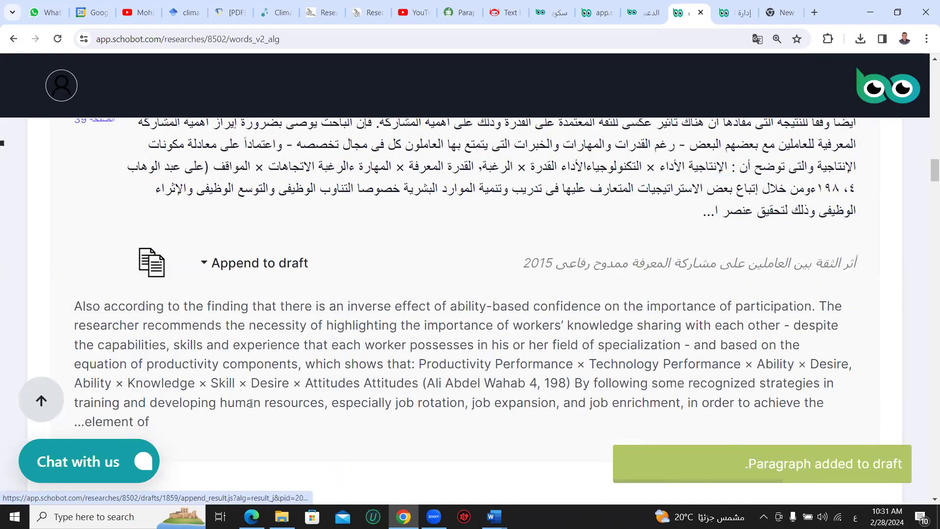
- Append the page 9 excerpt under البعد الاقتصادى لمشاركة المعرفة to the جامعة سرت draft
{"action": "scroll", "coordinate": [251, 403], "scroll_direction": "down", "scroll_amount": 6}
{"action": "left_click", "coordinate": [277, 288]}
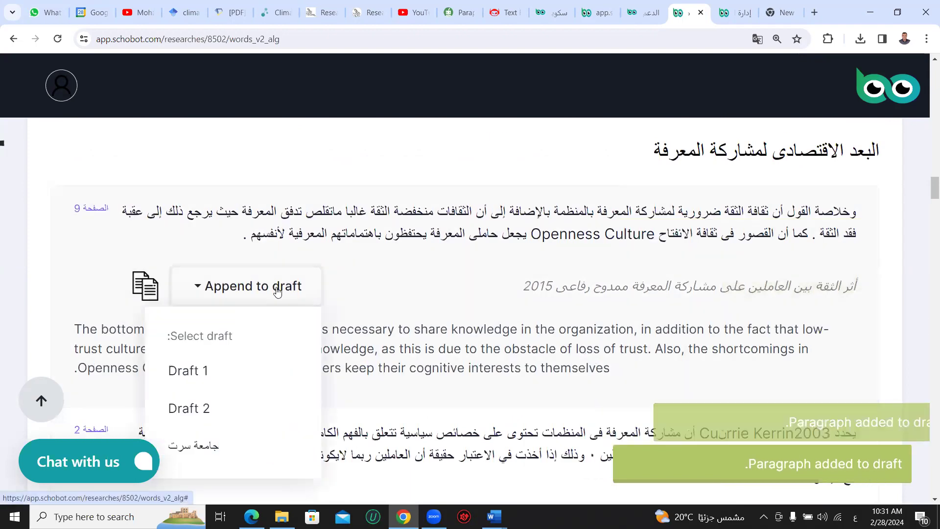
{"action": "scroll", "coordinate": [234, 332], "scroll_direction": "down", "scroll_amount": 3}
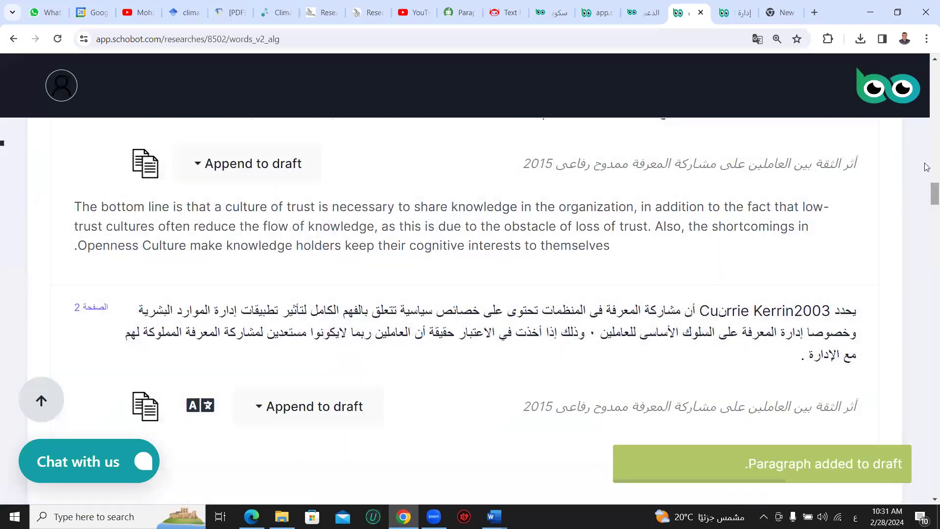
- Open the جامعة سرت draft from the research's list of drafts and look through its collected excerpts
{"action": "key", "text": "Home"}
{"action": "left_click", "coordinate": [164, 374]}
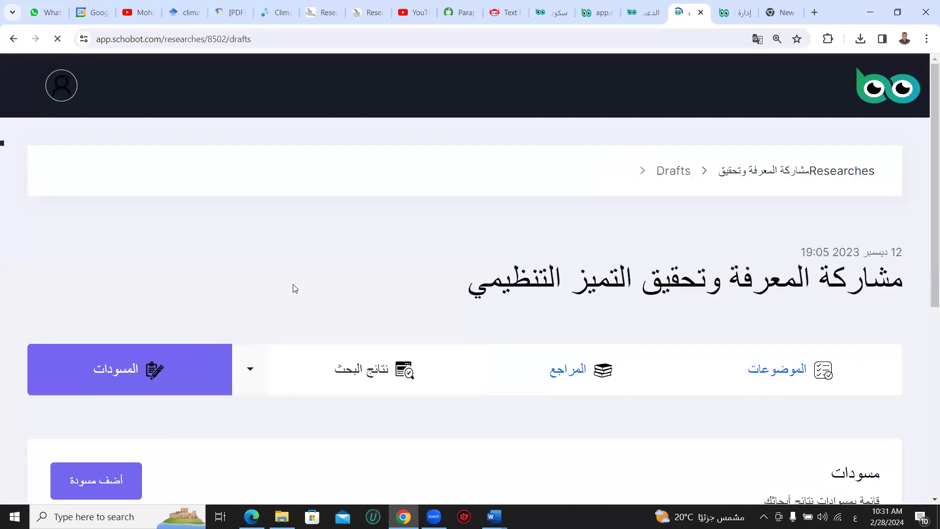
{"action": "scroll", "coordinate": [304, 287], "scroll_direction": "down", "scroll_amount": 3}
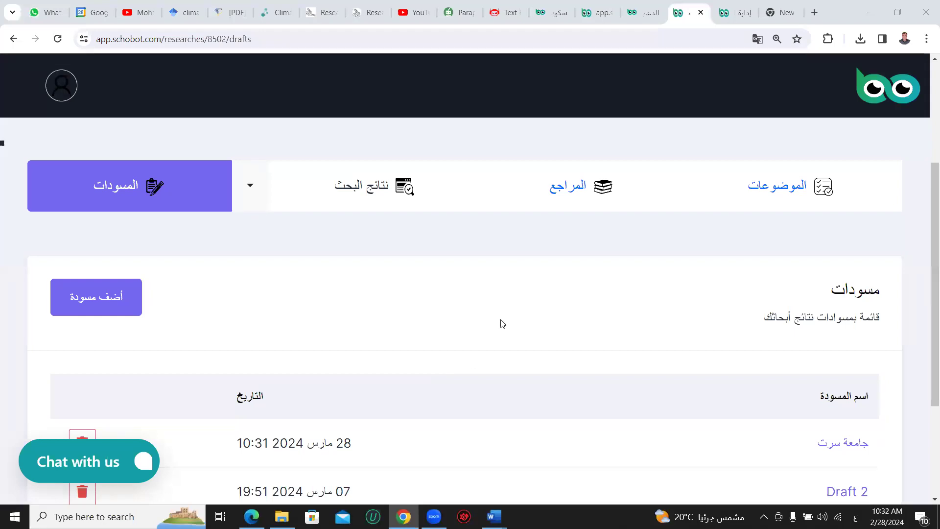
{"action": "scroll", "coordinate": [495, 313], "scroll_direction": "down", "scroll_amount": 3}
{"action": "left_click", "coordinate": [861, 321]}
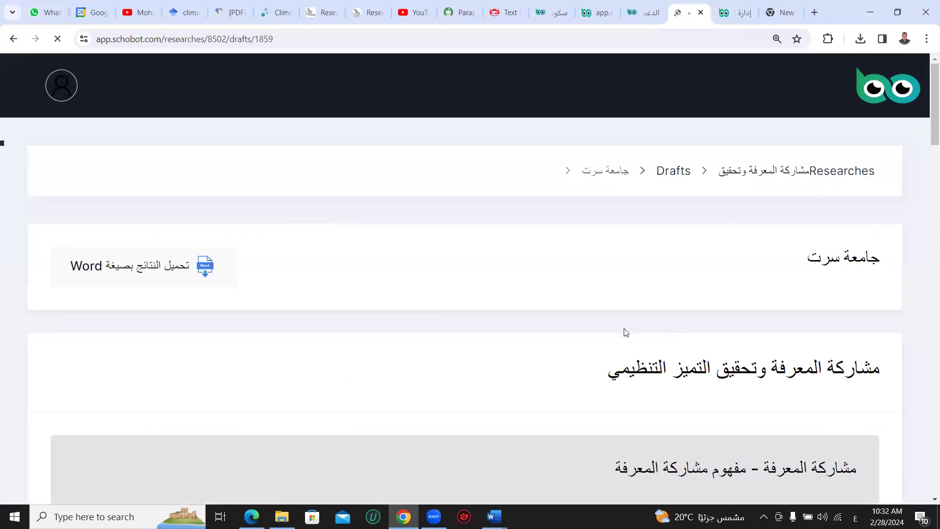
{"action": "scroll", "coordinate": [588, 329], "scroll_direction": "down", "scroll_amount": 5}
{"action": "scroll", "coordinate": [587, 327], "scroll_direction": "down", "scroll_amount": 15}
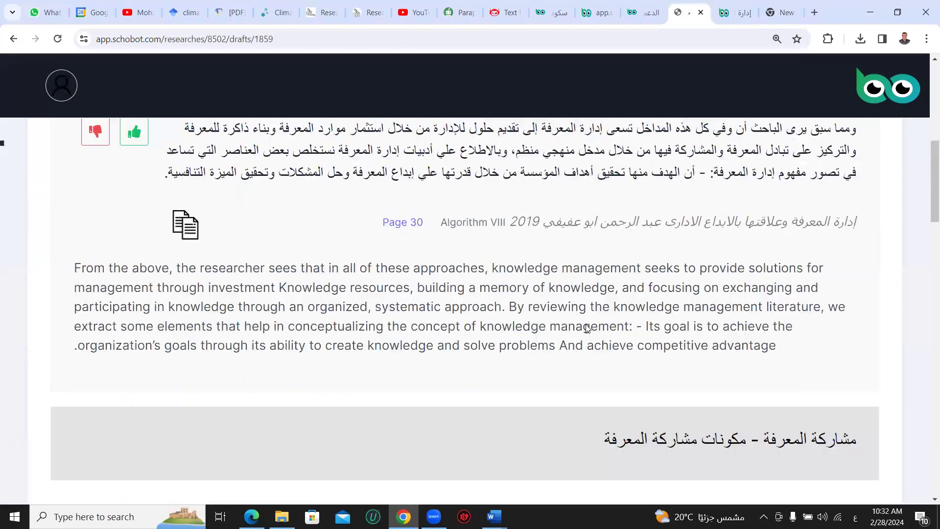
{"action": "scroll", "coordinate": [587, 325], "scroll_direction": "down", "scroll_amount": 13}
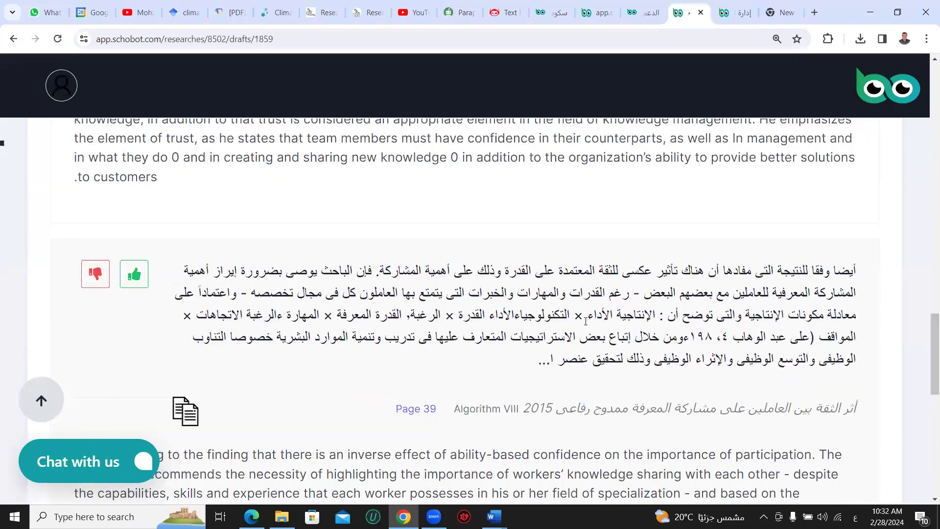
- Give the page 30 excerpt under مفهوم مشاركة المعرفة a thumbs-up in the draft
{"action": "scroll", "coordinate": [586, 323], "scroll_direction": "up", "scroll_amount": 6}
{"action": "scroll", "coordinate": [586, 323], "scroll_direction": "up", "scroll_amount": 15}
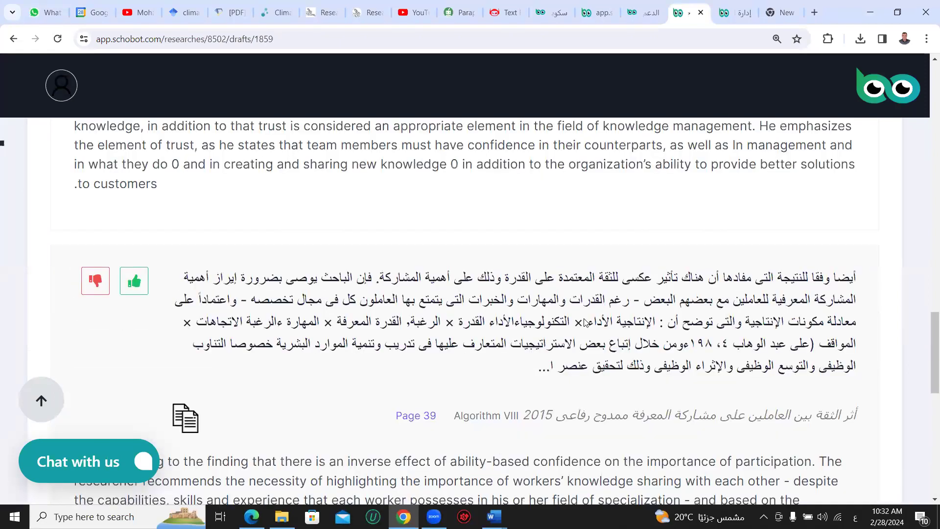
{"action": "scroll", "coordinate": [582, 317], "scroll_direction": "up", "scroll_amount": 3}
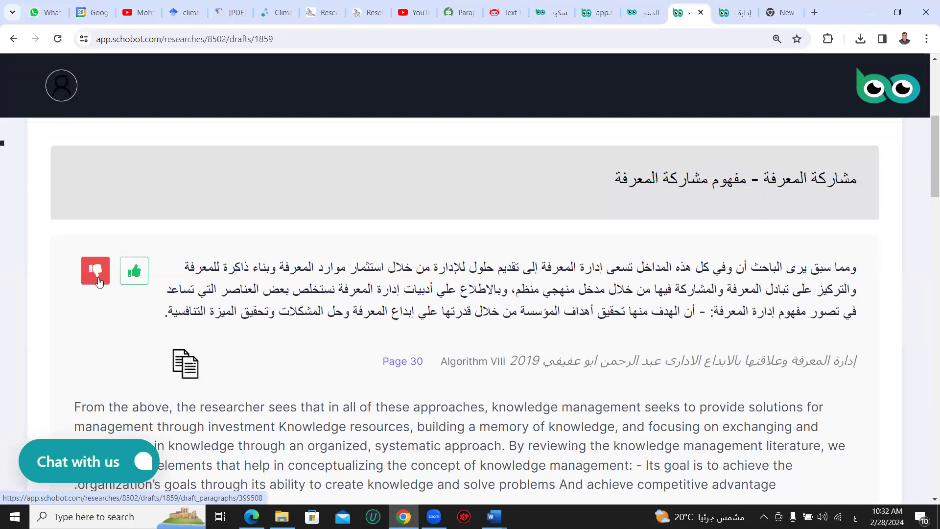
{"action": "left_click", "coordinate": [144, 277]}
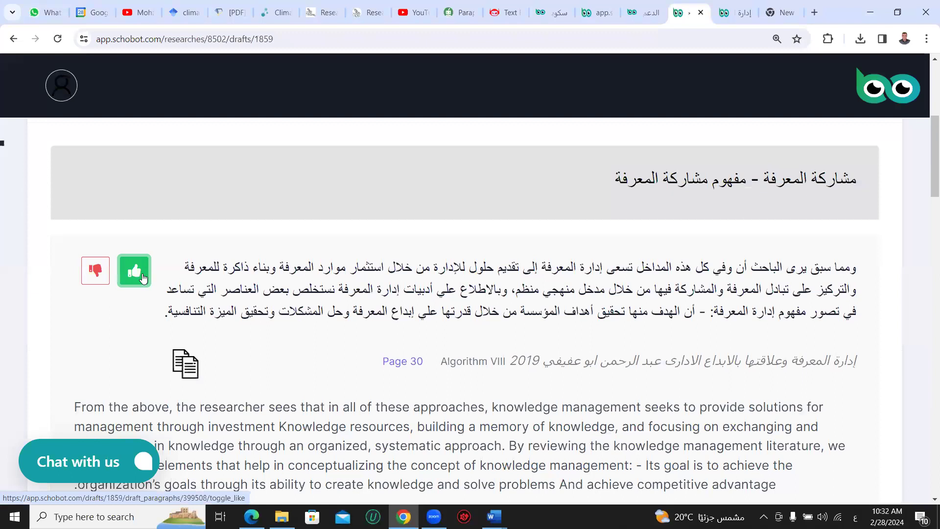
- Download the جامعة سرت draft in Word format and open the downloaded file in Word
{"action": "scroll", "coordinate": [259, 326], "scroll_direction": "up", "scroll_amount": 5}
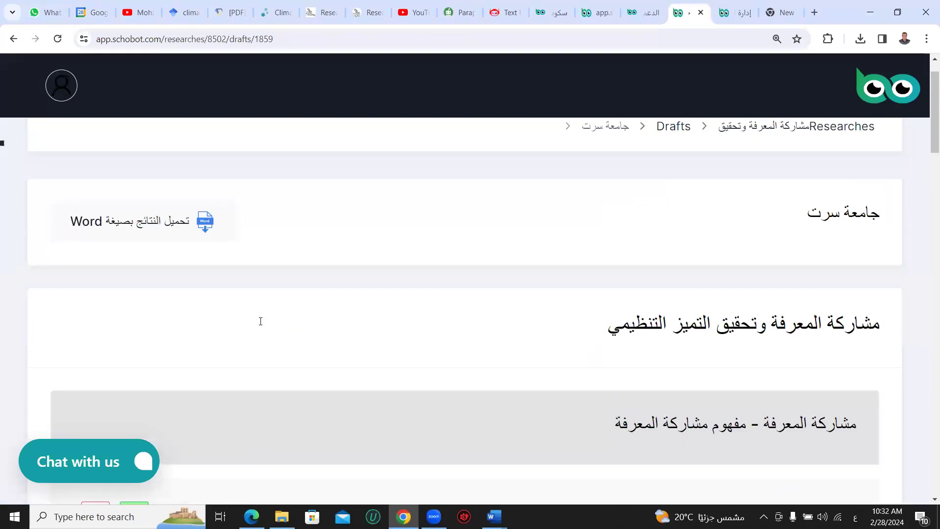
{"action": "scroll", "coordinate": [261, 324], "scroll_direction": "down", "scroll_amount": 1}
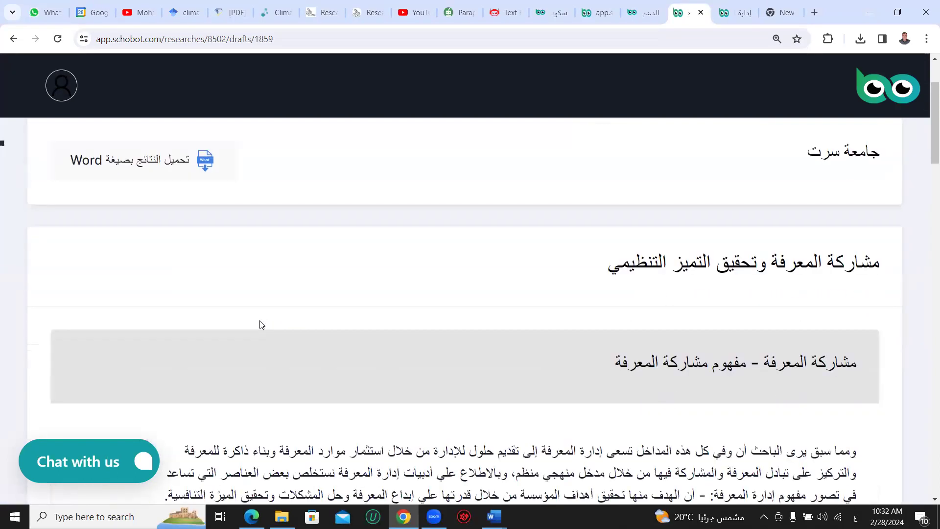
{"action": "left_click", "coordinate": [167, 162]}
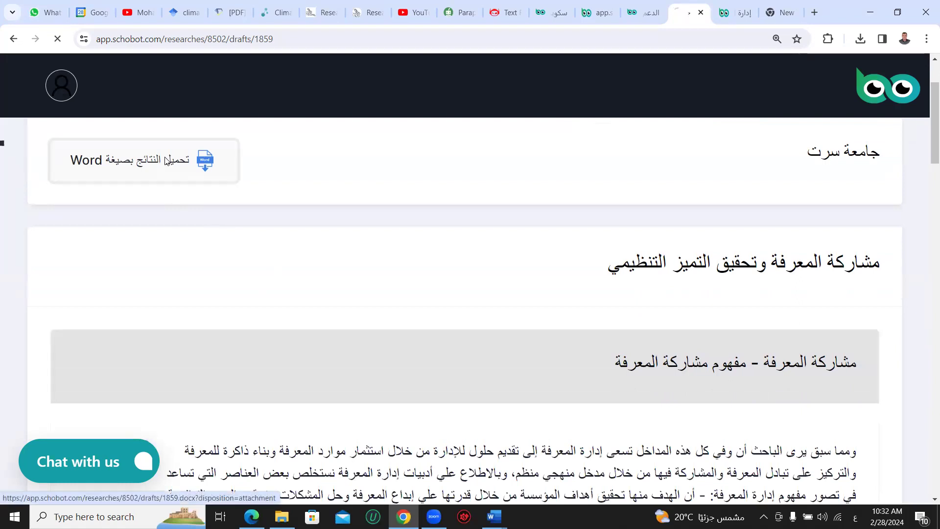
{"action": "left_click", "coordinate": [861, 39]}
{"action": "left_click", "coordinate": [766, 96]}
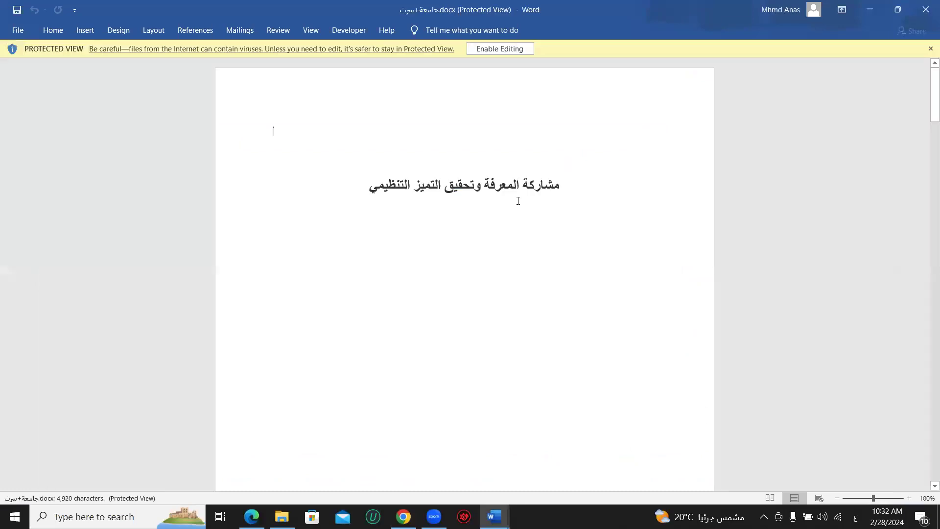
- Enlarge the document to 180% and examine its title, the page 30 excerpt, its source citation and the English translation
{"action": "left_click", "coordinate": [909, 498]}
{"action": "left_click", "coordinate": [909, 498]}
{"action": "left_click", "coordinate": [909, 498]}
{"action": "left_click", "coordinate": [909, 498]}
{"action": "left_click", "coordinate": [909, 498]}
{"action": "left_click", "coordinate": [909, 498]}
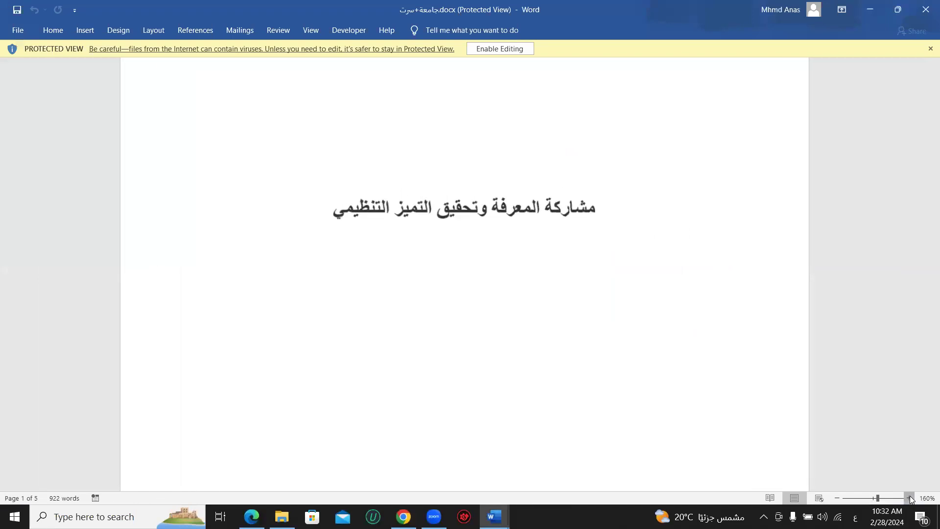
{"action": "left_click", "coordinate": [909, 498]}
{"action": "left_click", "coordinate": [909, 498]}
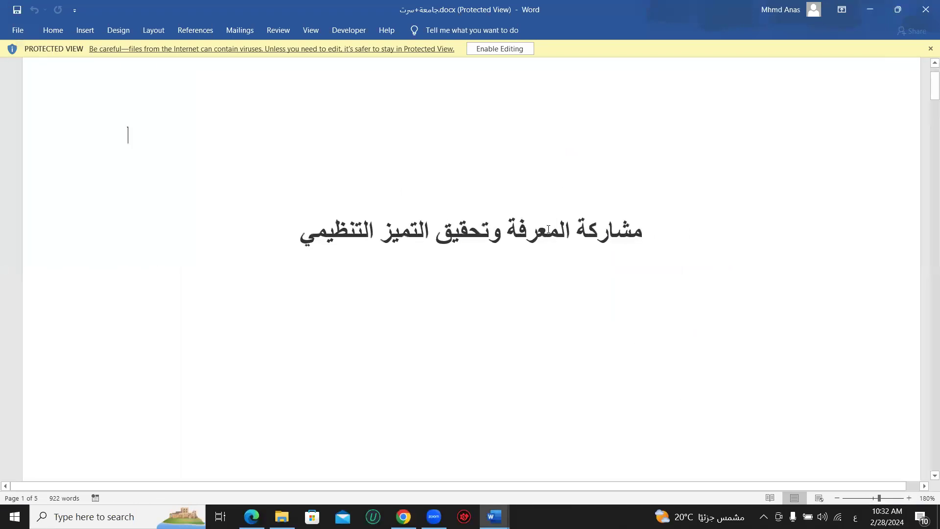
{"action": "left_click_drag", "start_coordinate": [547, 230], "coordinate": [402, 232]}
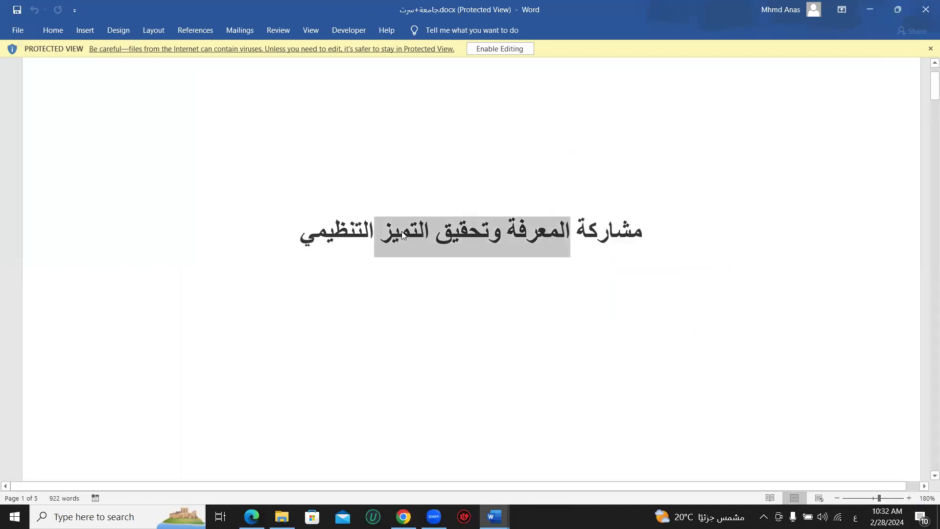
{"action": "scroll", "coordinate": [406, 234], "scroll_direction": "down", "scroll_amount": 2}
{"action": "scroll", "coordinate": [406, 233], "scroll_direction": "down", "scroll_amount": 10}
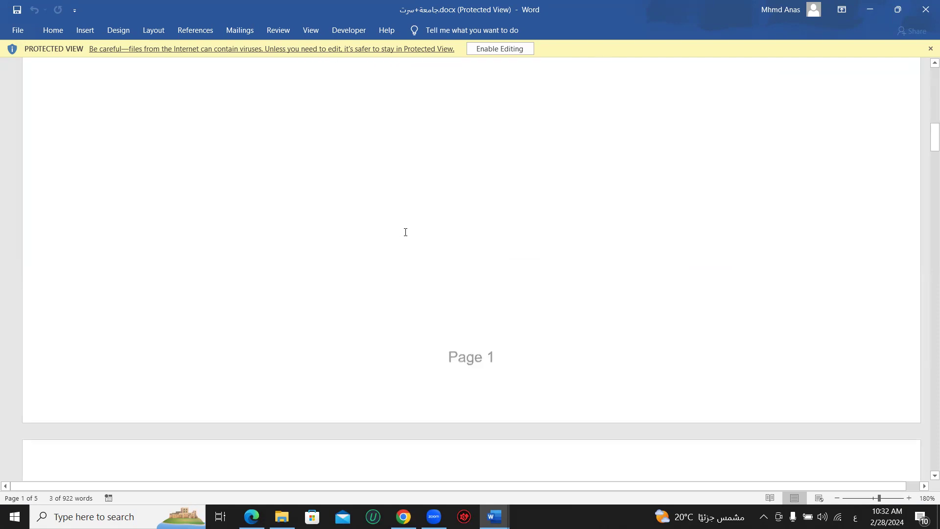
{"action": "scroll", "coordinate": [406, 233], "scroll_direction": "down", "scroll_amount": 3}
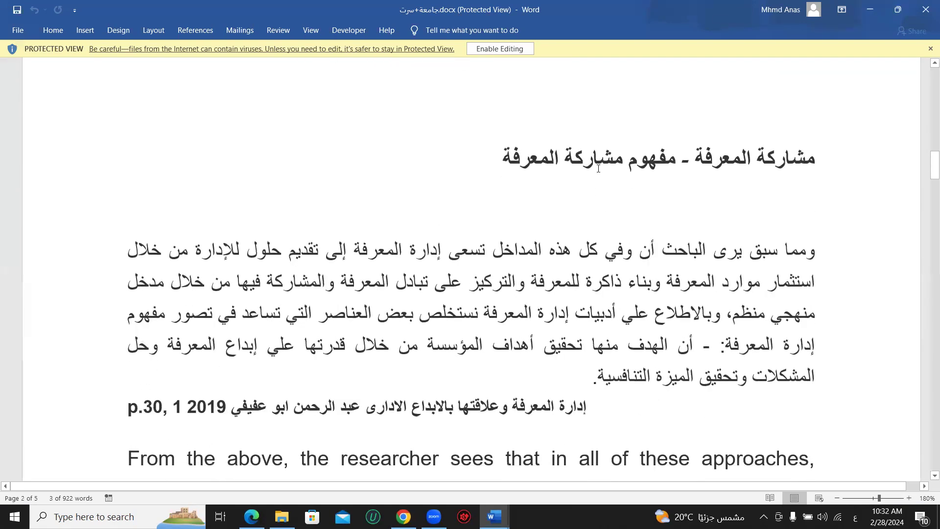
{"action": "left_click_drag", "start_coordinate": [704, 169], "coordinate": [563, 289]}
{"action": "scroll", "coordinate": [618, 212], "scroll_direction": "down", "scroll_amount": 1}
{"action": "scroll", "coordinate": [543, 237], "scroll_direction": "down", "scroll_amount": 1}
{"action": "scroll", "coordinate": [543, 237], "scroll_direction": "down", "scroll_amount": 2}
{"action": "left_click_drag", "start_coordinate": [555, 196], "coordinate": [388, 216]}
{"action": "scroll", "coordinate": [417, 201], "scroll_direction": "down", "scroll_amount": 1}
{"action": "scroll", "coordinate": [418, 200], "scroll_direction": "down", "scroll_amount": 1}
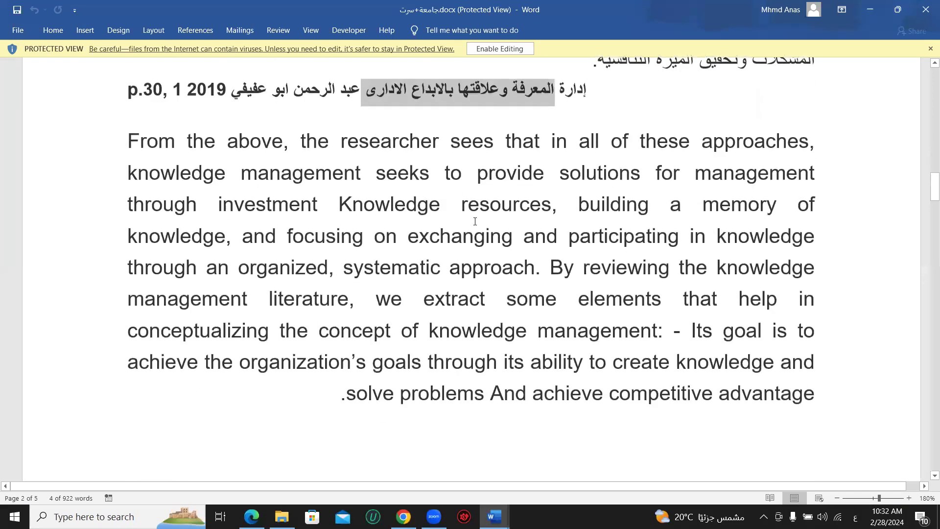
{"action": "left_click_drag", "start_coordinate": [341, 139], "coordinate": [505, 304]}
{"action": "scroll", "coordinate": [504, 303], "scroll_direction": "down", "scroll_amount": 2}
{"action": "scroll", "coordinate": [502, 300], "scroll_direction": "down", "scroll_amount": 10}
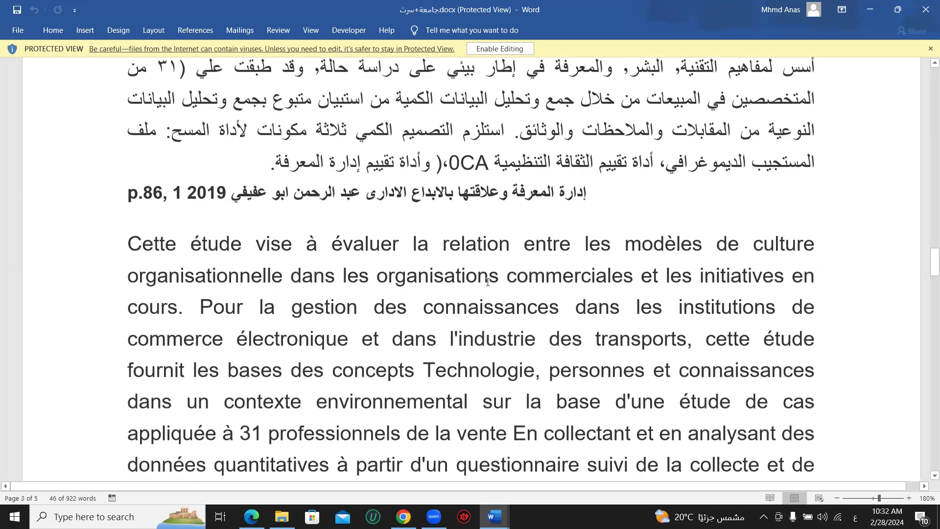
- Examine the remaining excerpts with their translations, through to the المراجع reference list at the document's end
{"action": "scroll", "coordinate": [488, 282], "scroll_direction": "up", "scroll_amount": 2}
{"action": "scroll", "coordinate": [488, 282], "scroll_direction": "down", "scroll_amount": 7}
{"action": "scroll", "coordinate": [488, 281], "scroll_direction": "down", "scroll_amount": 10}
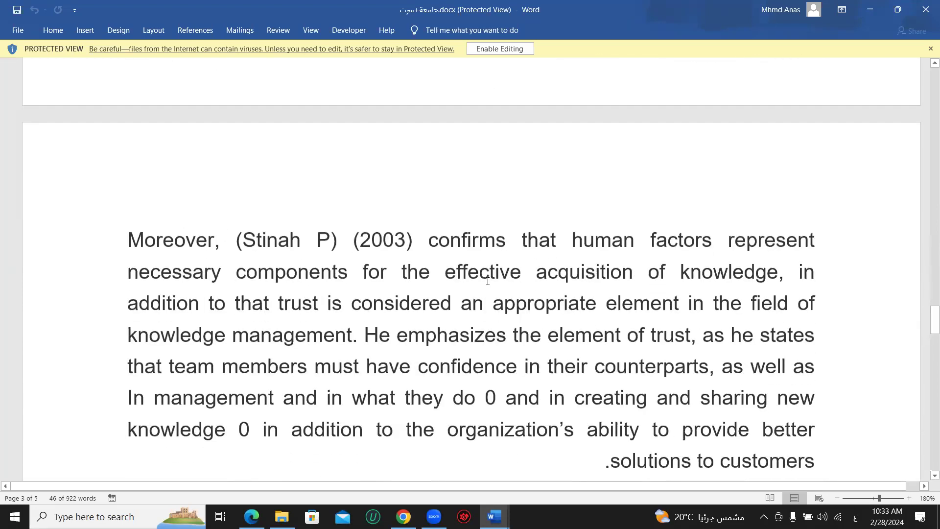
{"action": "scroll", "coordinate": [487, 281], "scroll_direction": "down", "scroll_amount": 4}
{"action": "scroll", "coordinate": [487, 282], "scroll_direction": "down", "scroll_amount": 8}
{"action": "scroll", "coordinate": [487, 283], "scroll_direction": "down", "scroll_amount": 12}
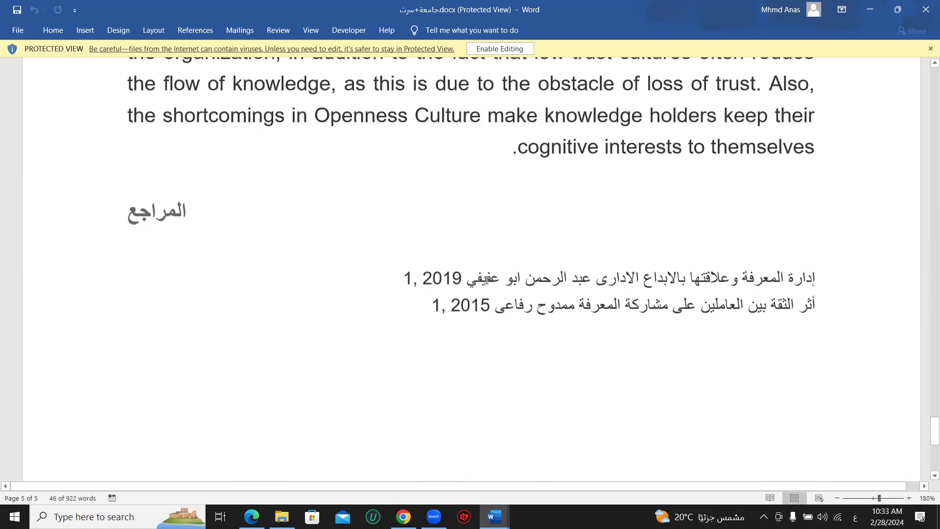
{"action": "scroll", "coordinate": [487, 280], "scroll_direction": "down", "scroll_amount": 3}
{"action": "left_click", "coordinate": [357, 172]}
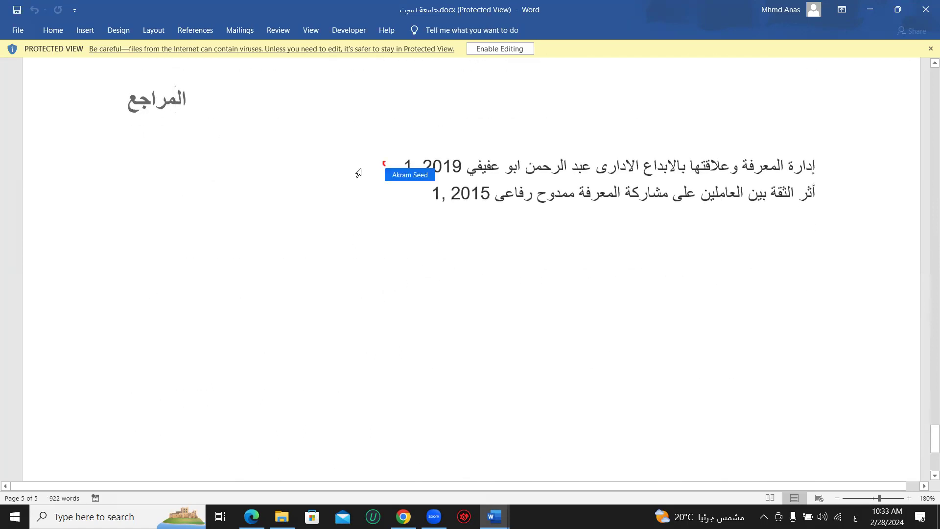
{"action": "left_click", "coordinate": [508, 175]}
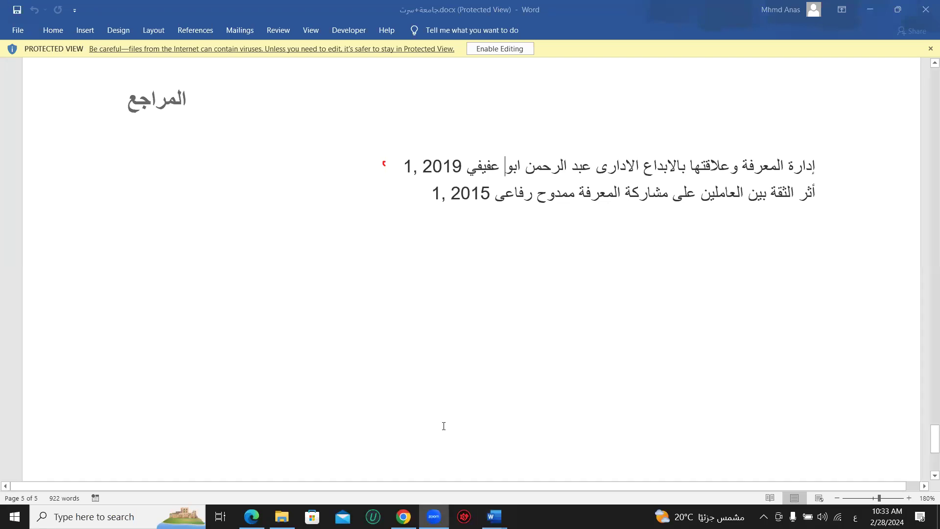
- Switch to Chrome, go to Schobot's home page and briefly show the Smodin Rewriter and QuillBot Paraphraser
{"action": "left_click", "coordinate": [403, 517]}
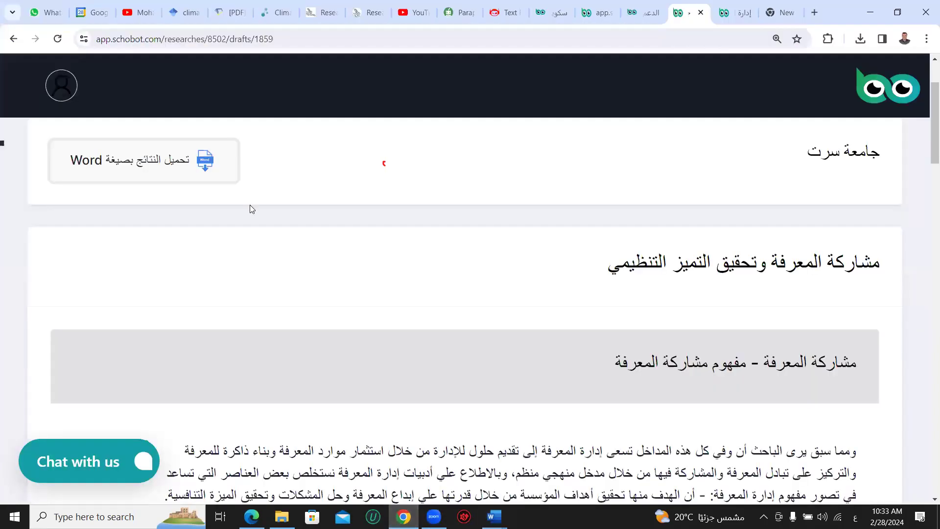
{"action": "left_click", "coordinate": [909, 107]}
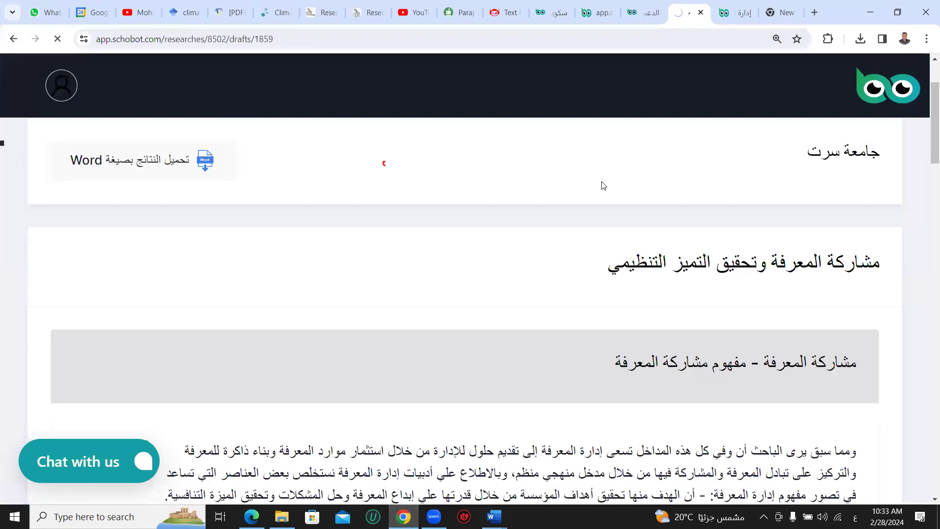
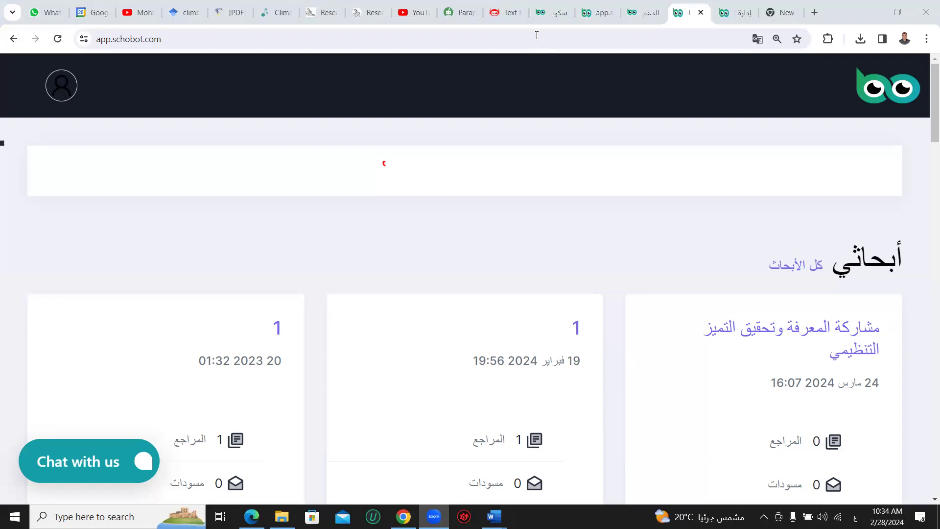
{"action": "left_click", "coordinate": [511, 11]}
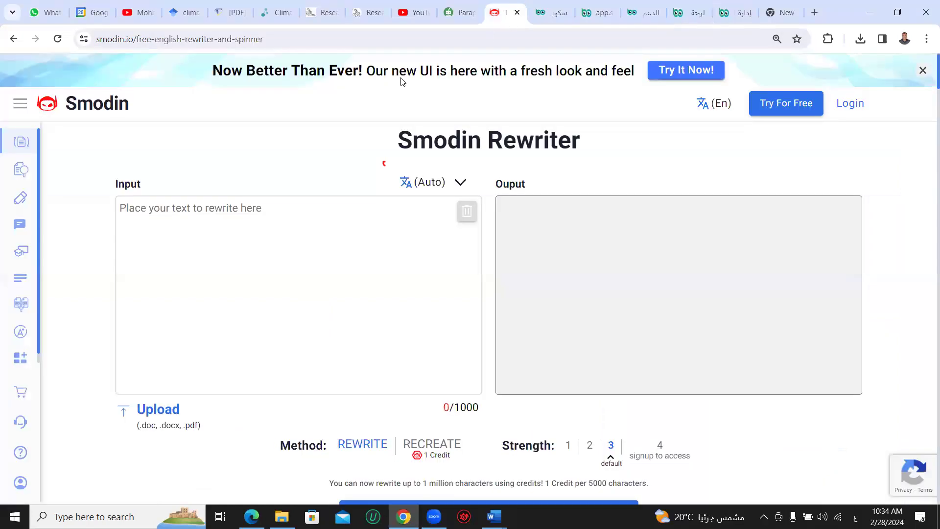
{"action": "left_click", "coordinate": [457, 9]}
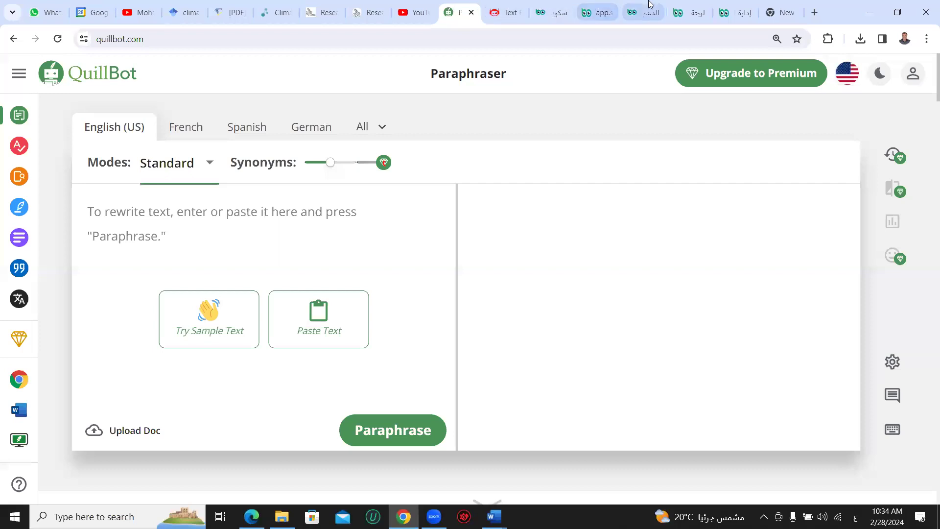
{"action": "left_click", "coordinate": [686, 3]}
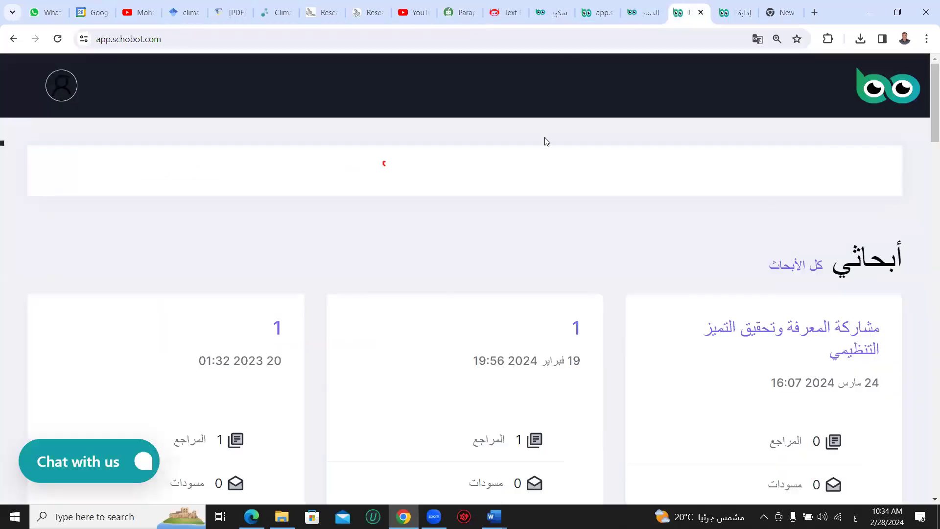
- Reopen the مشاركة المعرفة وتحقيق التميز التنظيمي research dated 12 December 2023 and view the page 30 excerpt in its search results
{"action": "scroll", "coordinate": [597, 277], "scroll_direction": "down", "scroll_amount": 6}
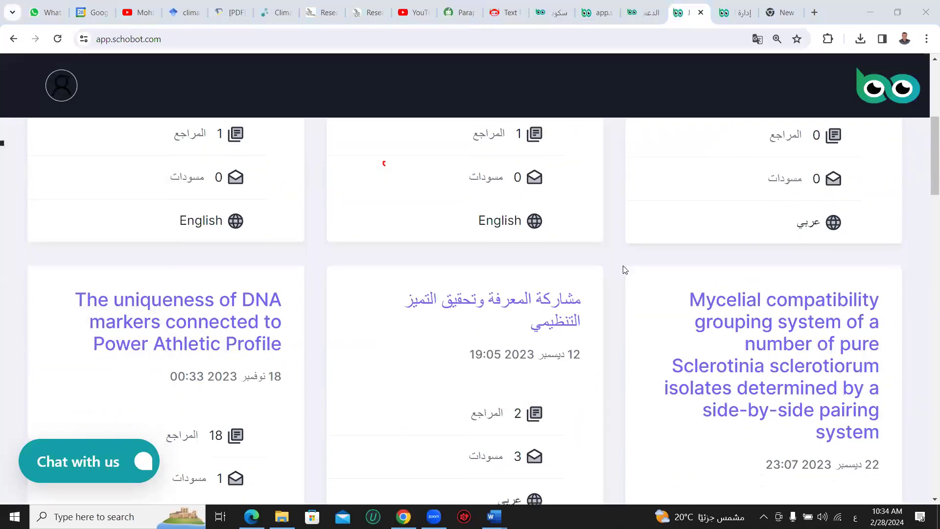
{"action": "left_click", "coordinate": [526, 302]}
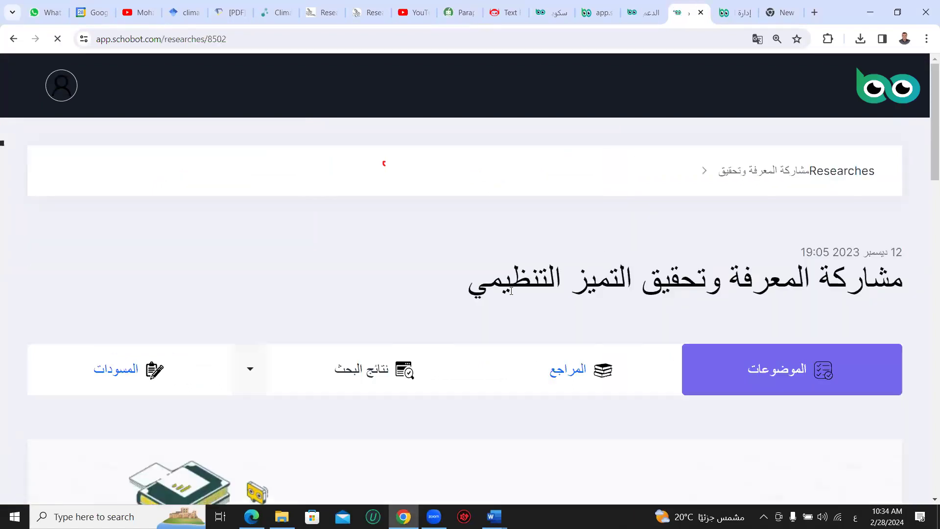
{"action": "scroll", "coordinate": [433, 274], "scroll_direction": "down", "scroll_amount": 2}
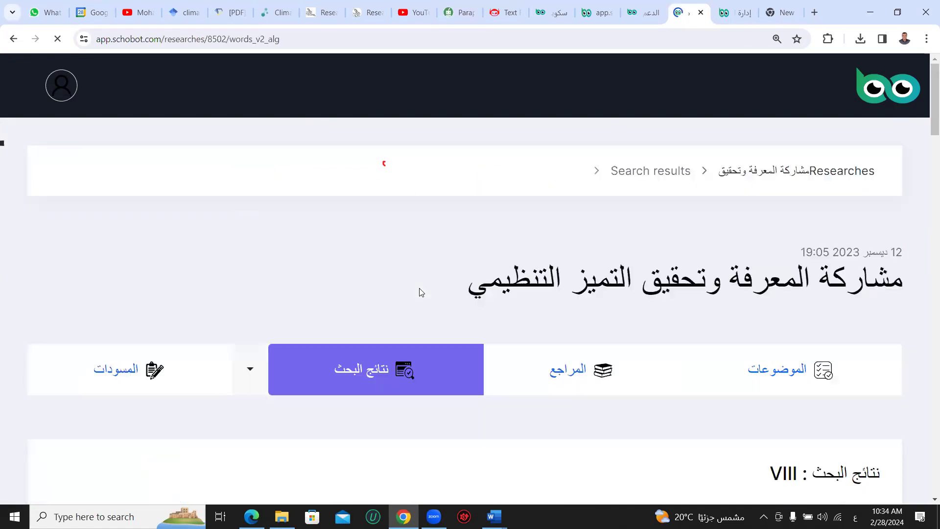
{"action": "scroll", "coordinate": [421, 286], "scroll_direction": "down", "scroll_amount": 10}
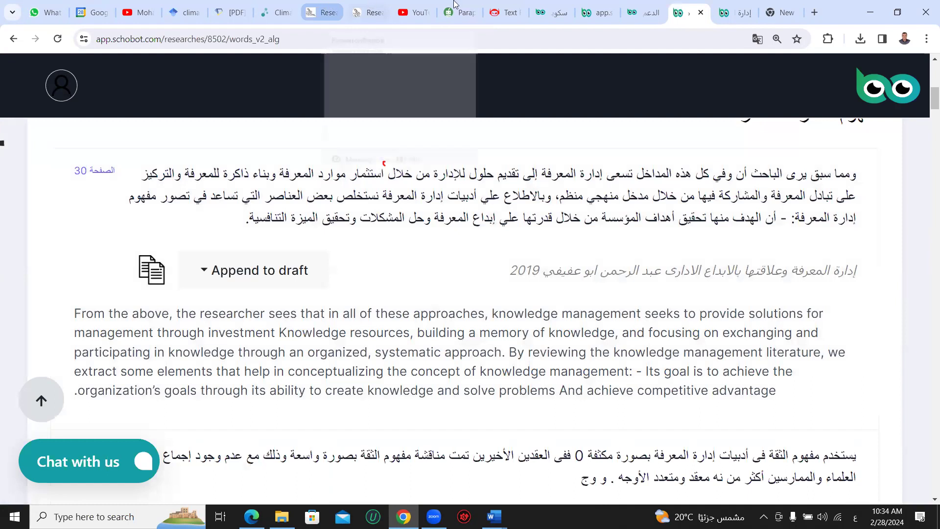
- Paste the copied page 30 Arabic excerpt into the Smodin Rewriter and rewrite it
{"action": "left_click", "coordinate": [504, 12]}
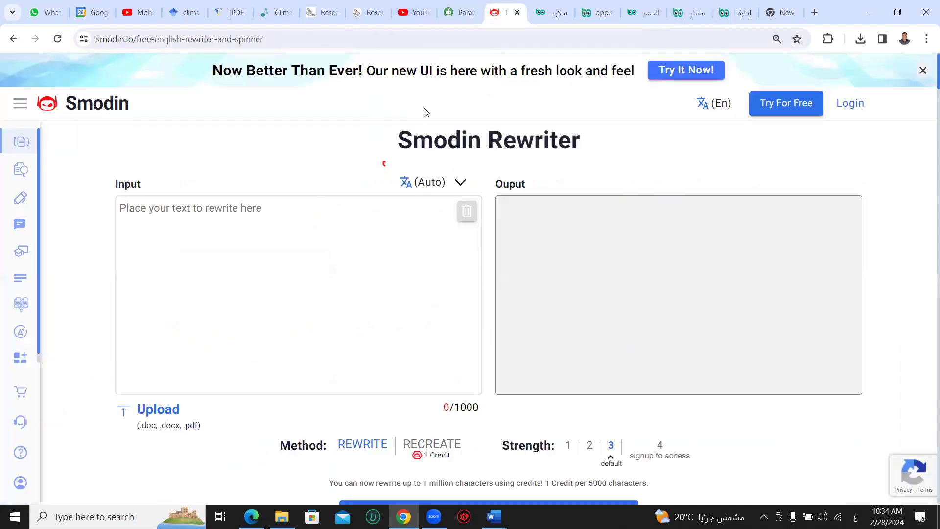
{"action": "right_click", "coordinate": [291, 227]}
{"action": "left_click", "coordinate": [328, 347]}
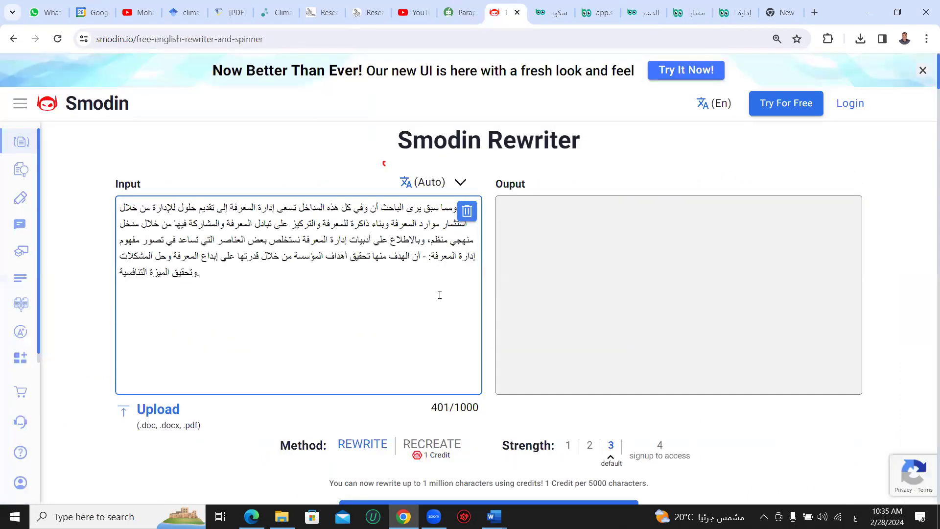
{"action": "scroll", "coordinate": [434, 315], "scroll_direction": "down", "scroll_amount": 2}
{"action": "left_click", "coordinate": [462, 407]}
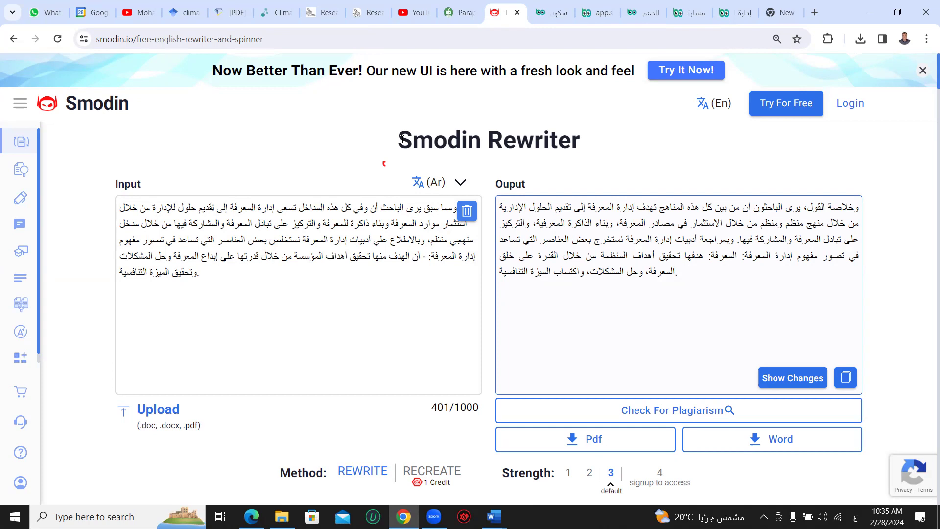
- Return to Schobot's search results and examine the مشاركة المعرفة excerpts, their source citations, page links and translations, through the مكونات مشاركة المعرفة section
{"action": "left_click", "coordinate": [640, 13]}
{"action": "left_click", "coordinate": [694, 6]}
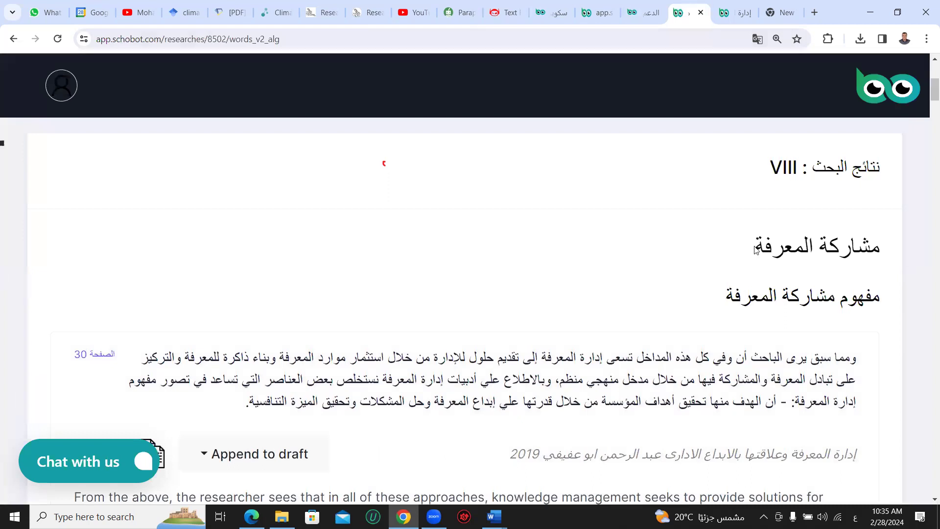
{"action": "left_click_drag", "start_coordinate": [756, 247], "coordinate": [840, 246]}
{"action": "scroll", "coordinate": [698, 292], "scroll_direction": "down", "scroll_amount": 3}
{"action": "left_click_drag", "start_coordinate": [642, 331], "coordinate": [693, 331]}
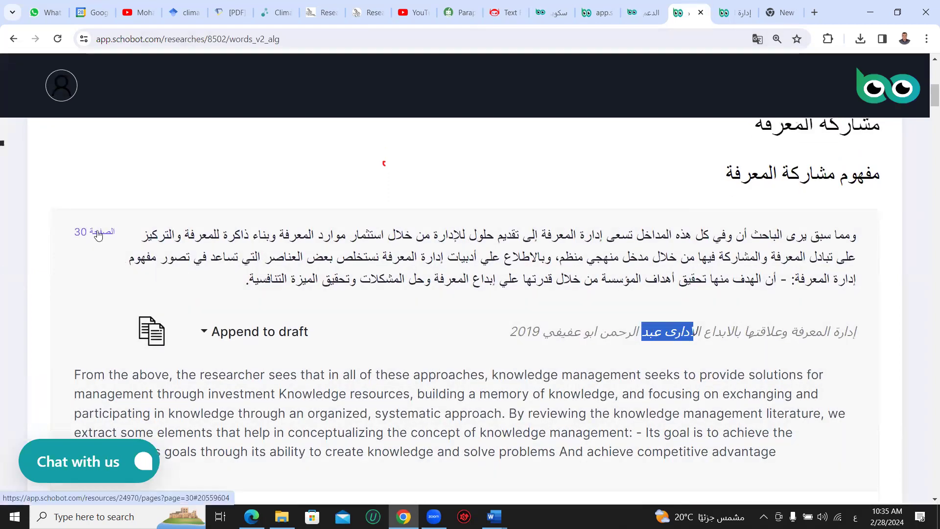
{"action": "scroll", "coordinate": [280, 265], "scroll_direction": "down", "scroll_amount": 6}
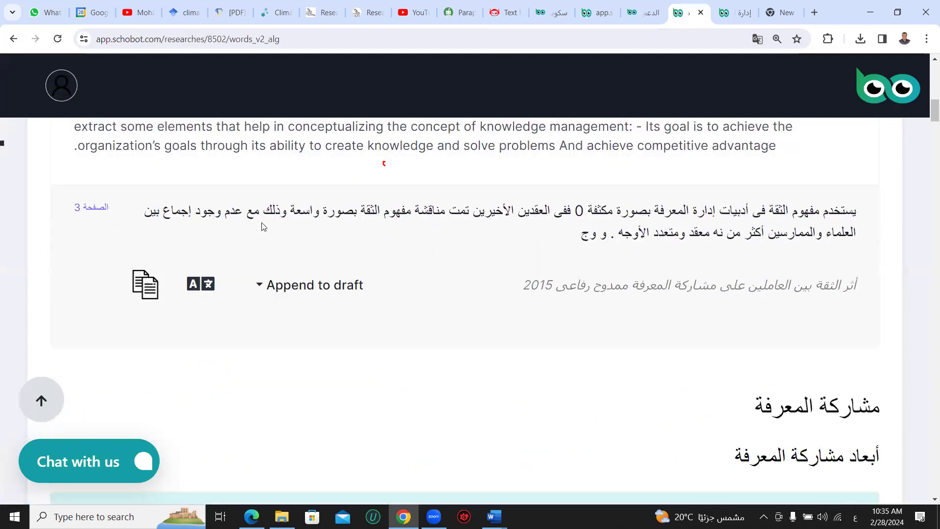
{"action": "scroll", "coordinate": [309, 216], "scroll_direction": "down", "scroll_amount": 4}
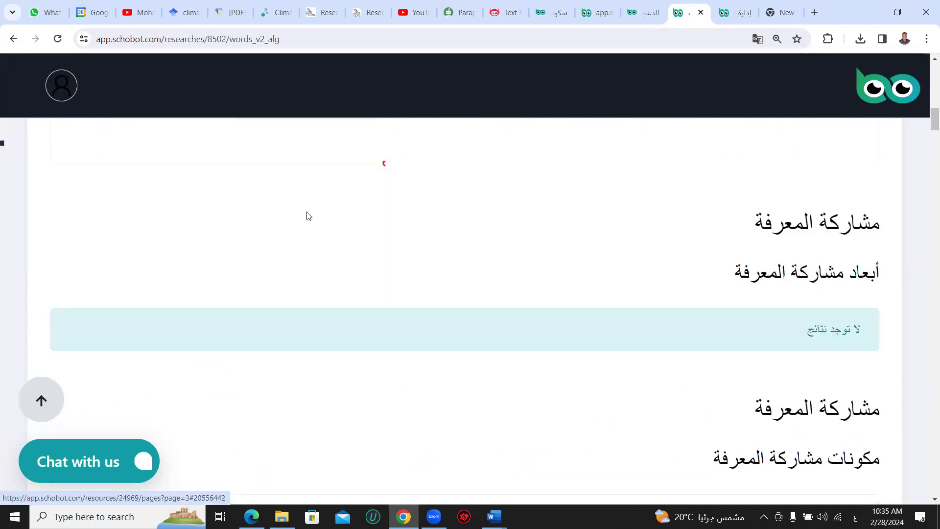
{"action": "scroll", "coordinate": [308, 216], "scroll_direction": "down", "scroll_amount": 6}
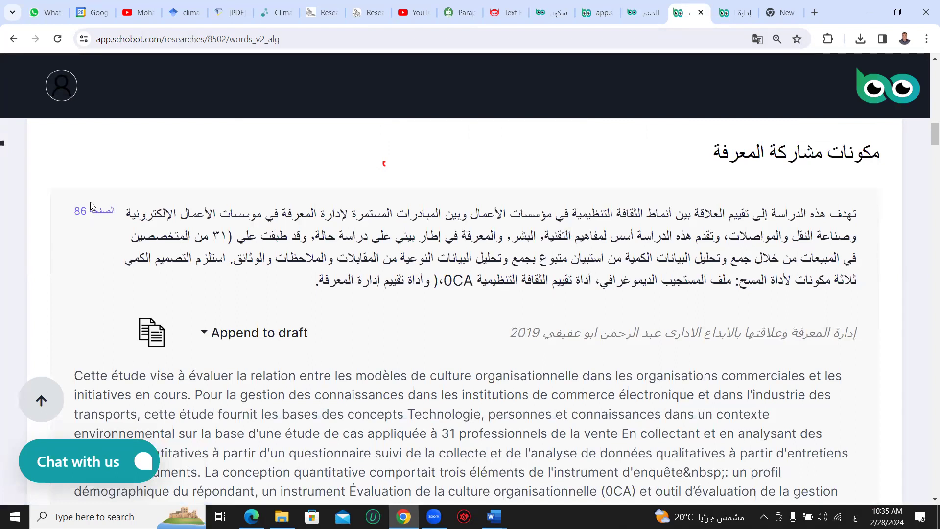
{"action": "scroll", "coordinate": [105, 232], "scroll_direction": "down", "scroll_amount": 4}
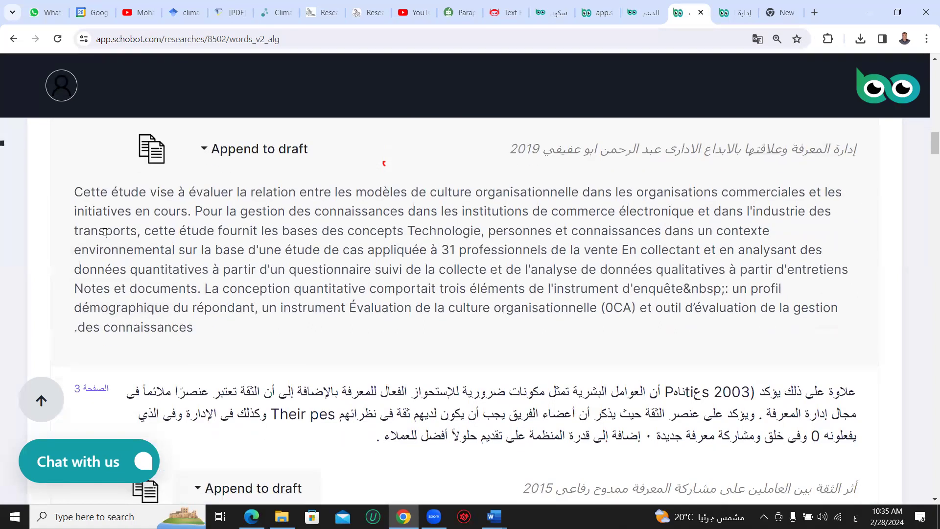